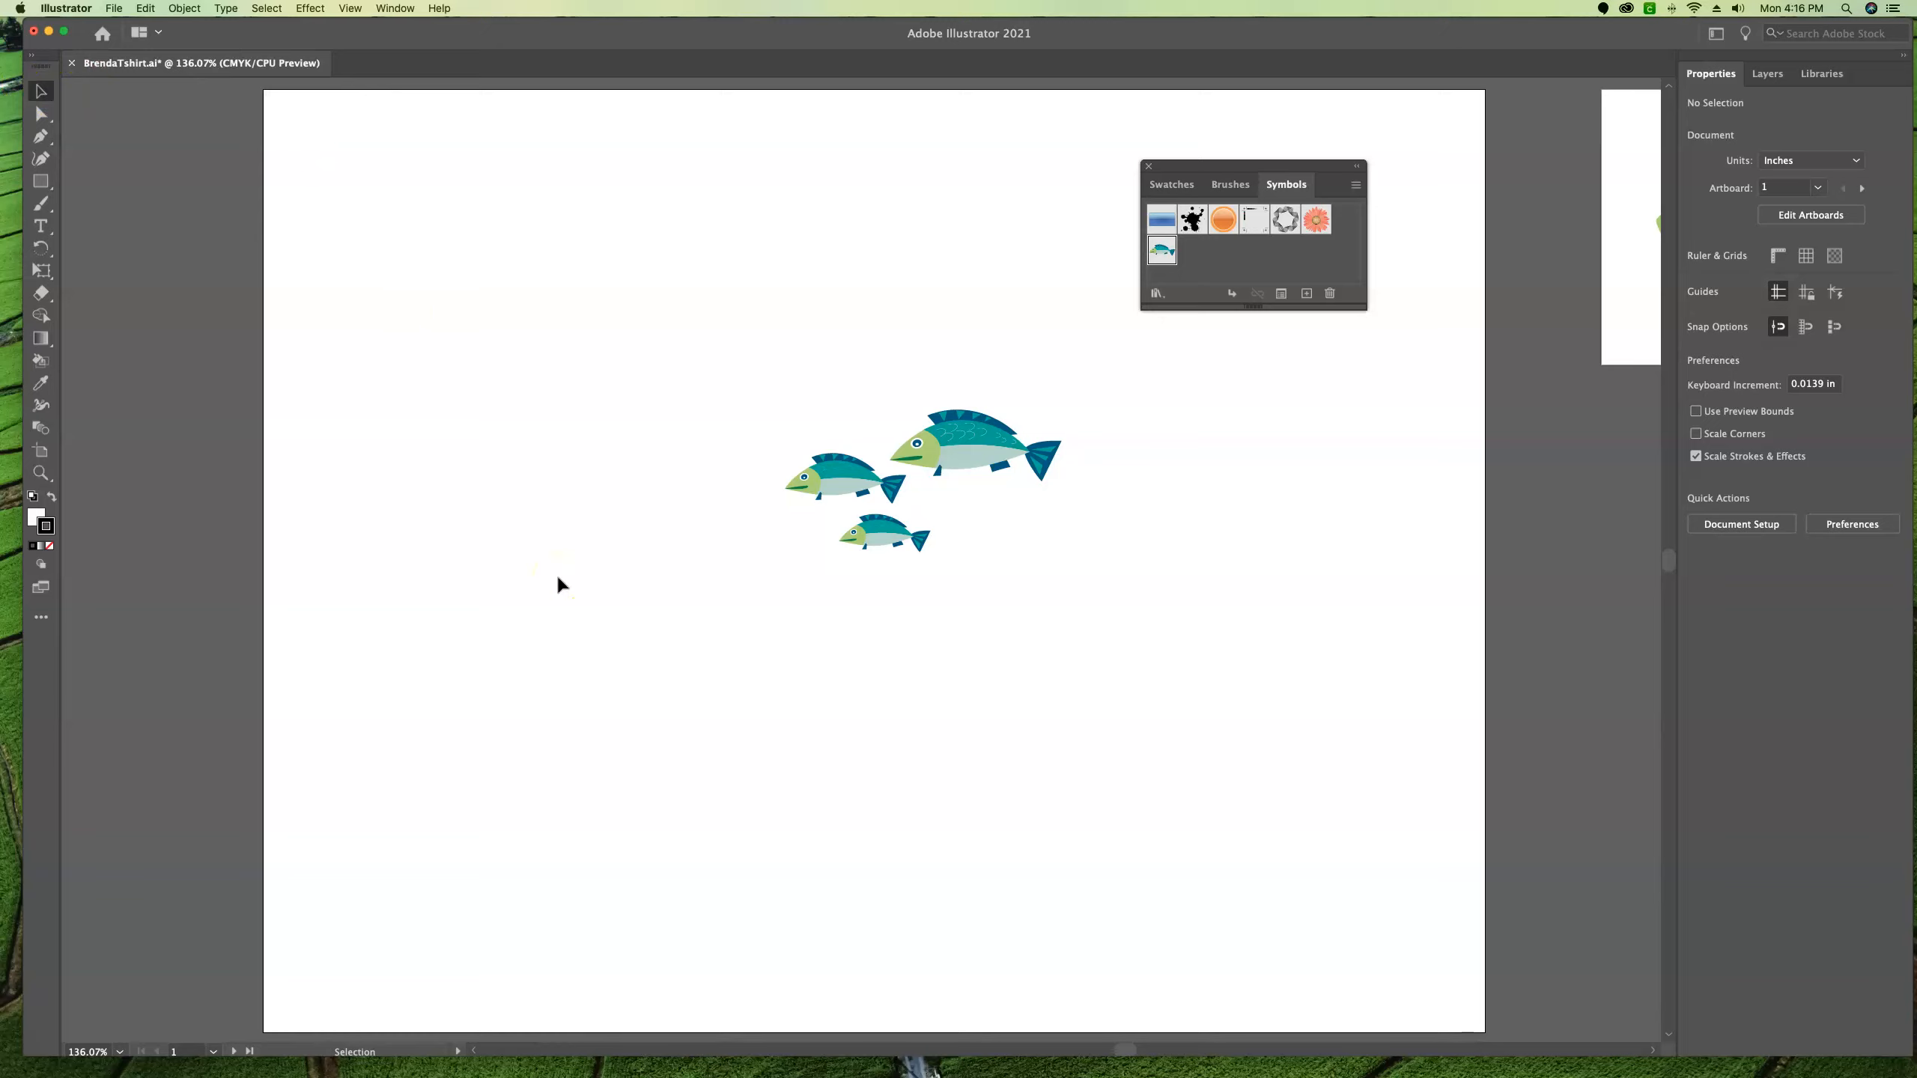
pyautogui.doubleClick(953, 450)
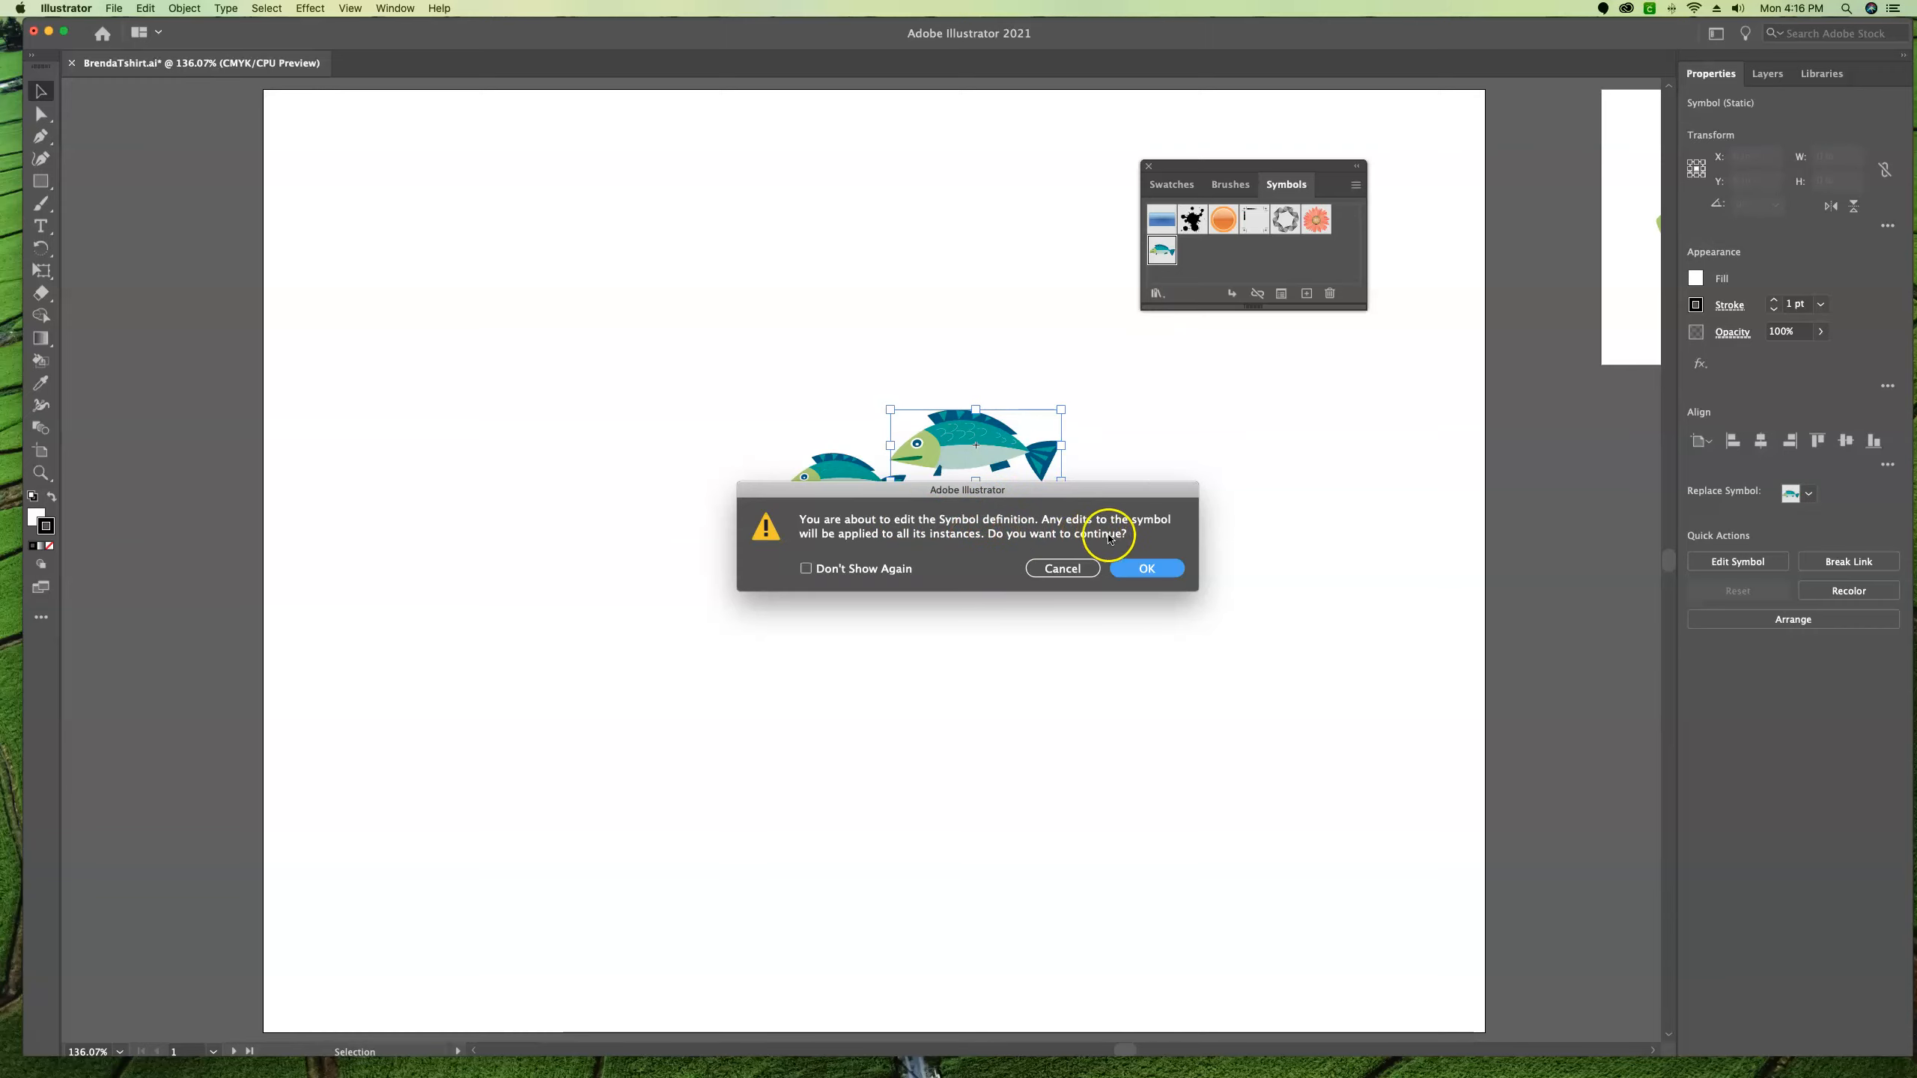
pyautogui.click(1156, 566)
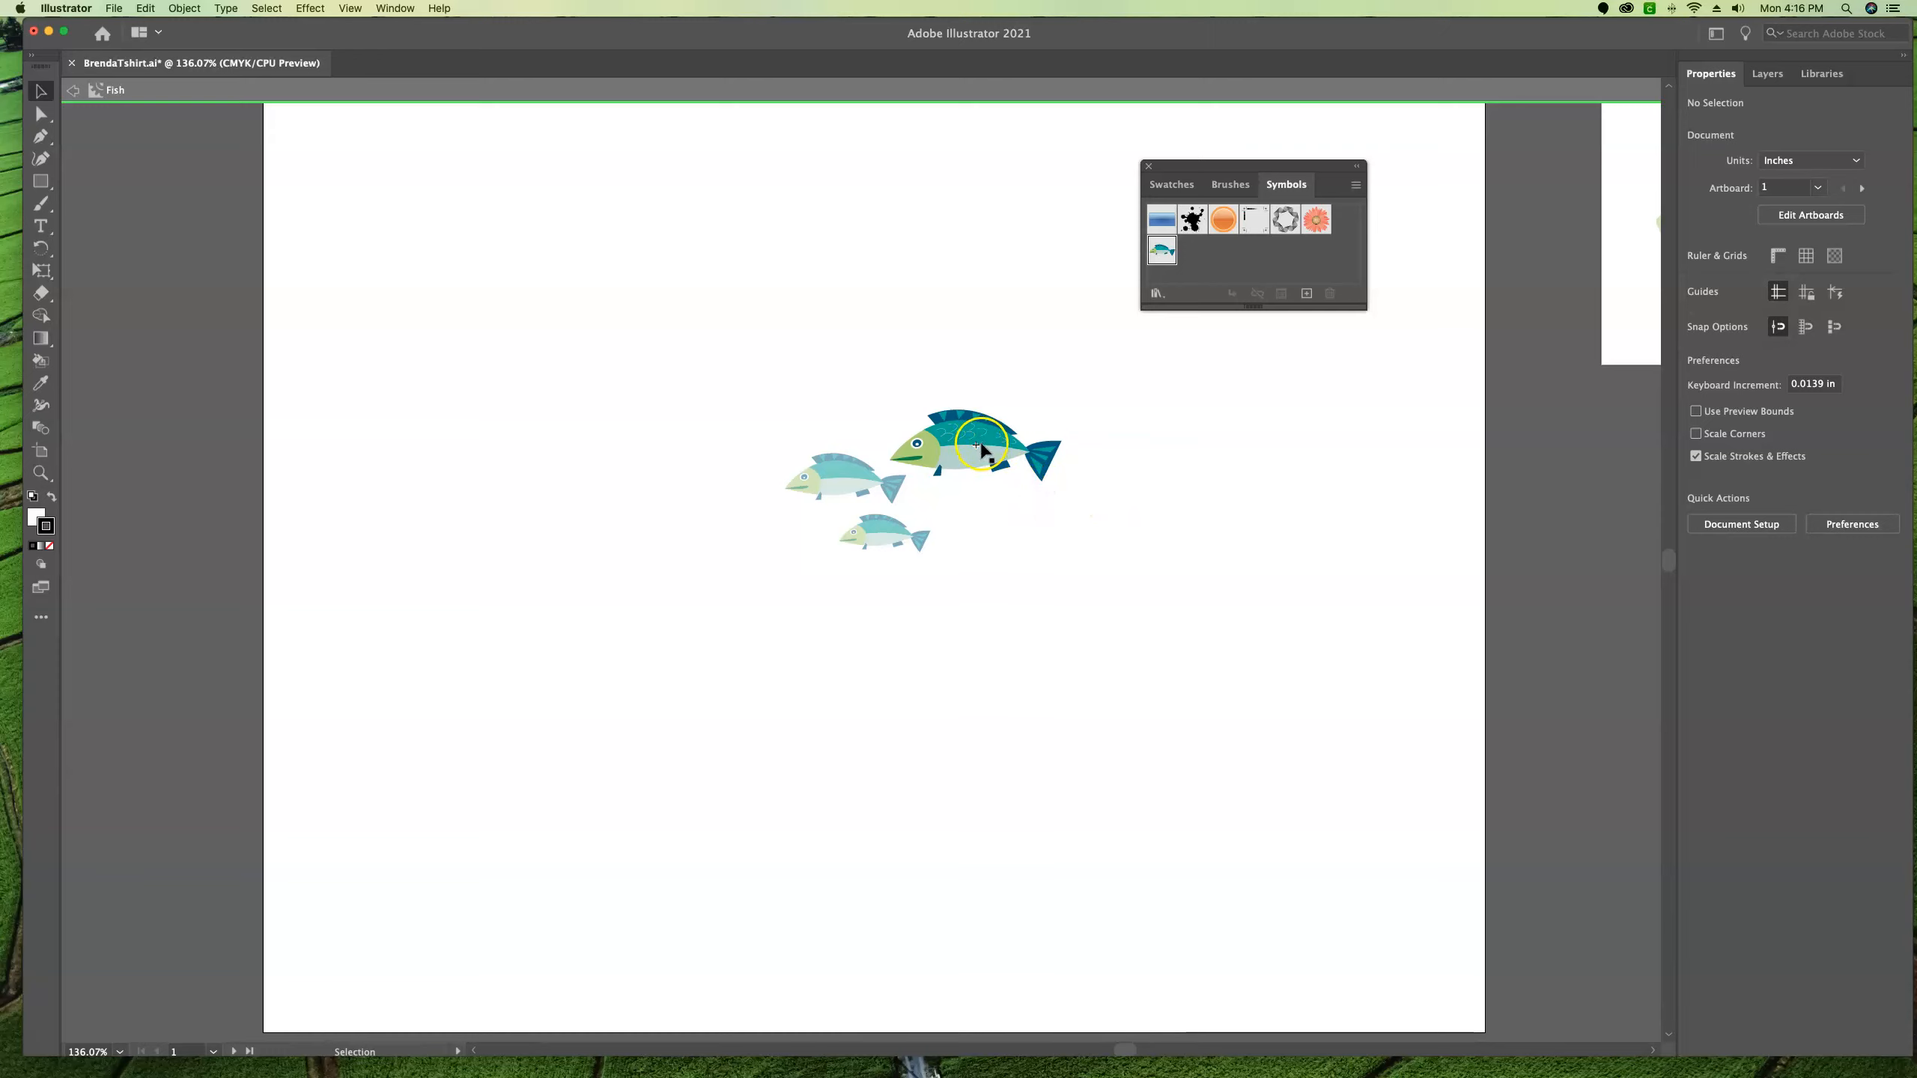
pyautogui.doubleClick(1245, 536)
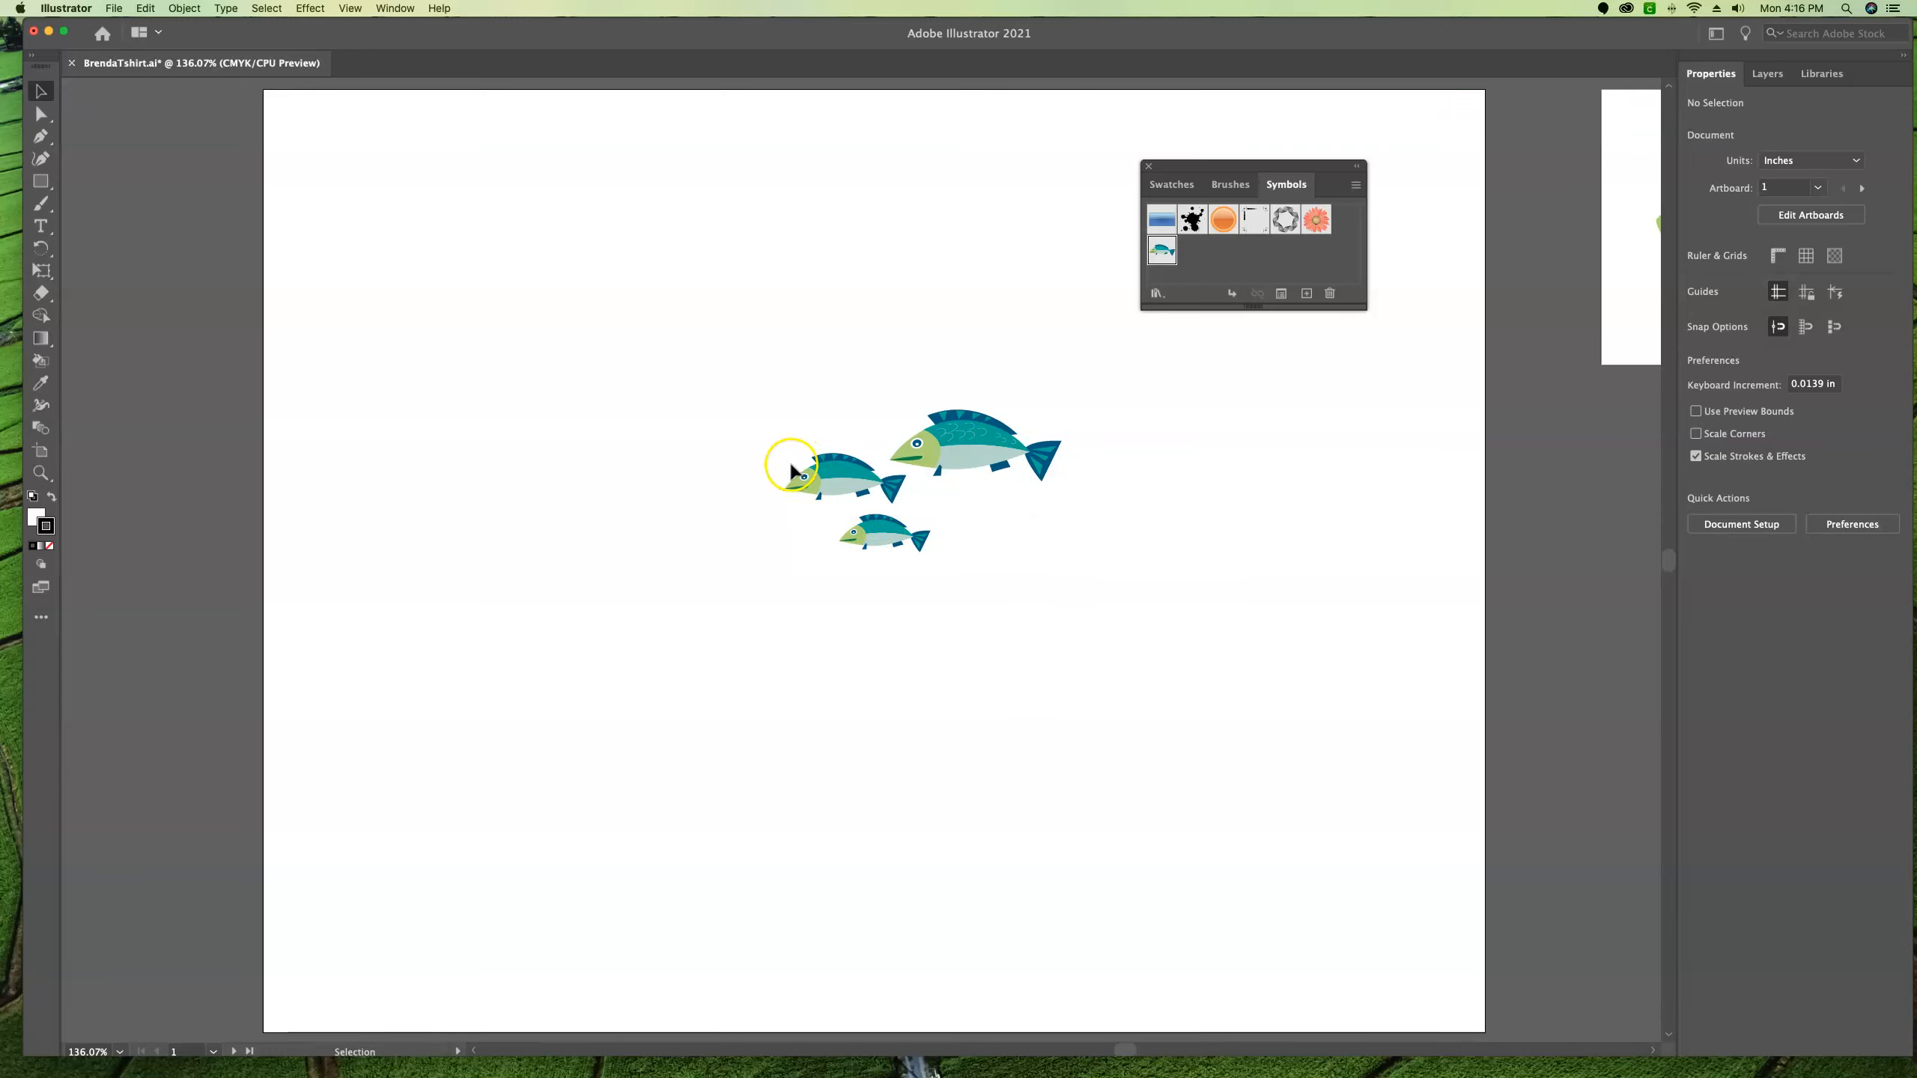
# Step: Open the Fish symbol definition for editing from the smallest fish instance, accepting that edits apply to all instances
pyautogui.doubleClick(879, 534)
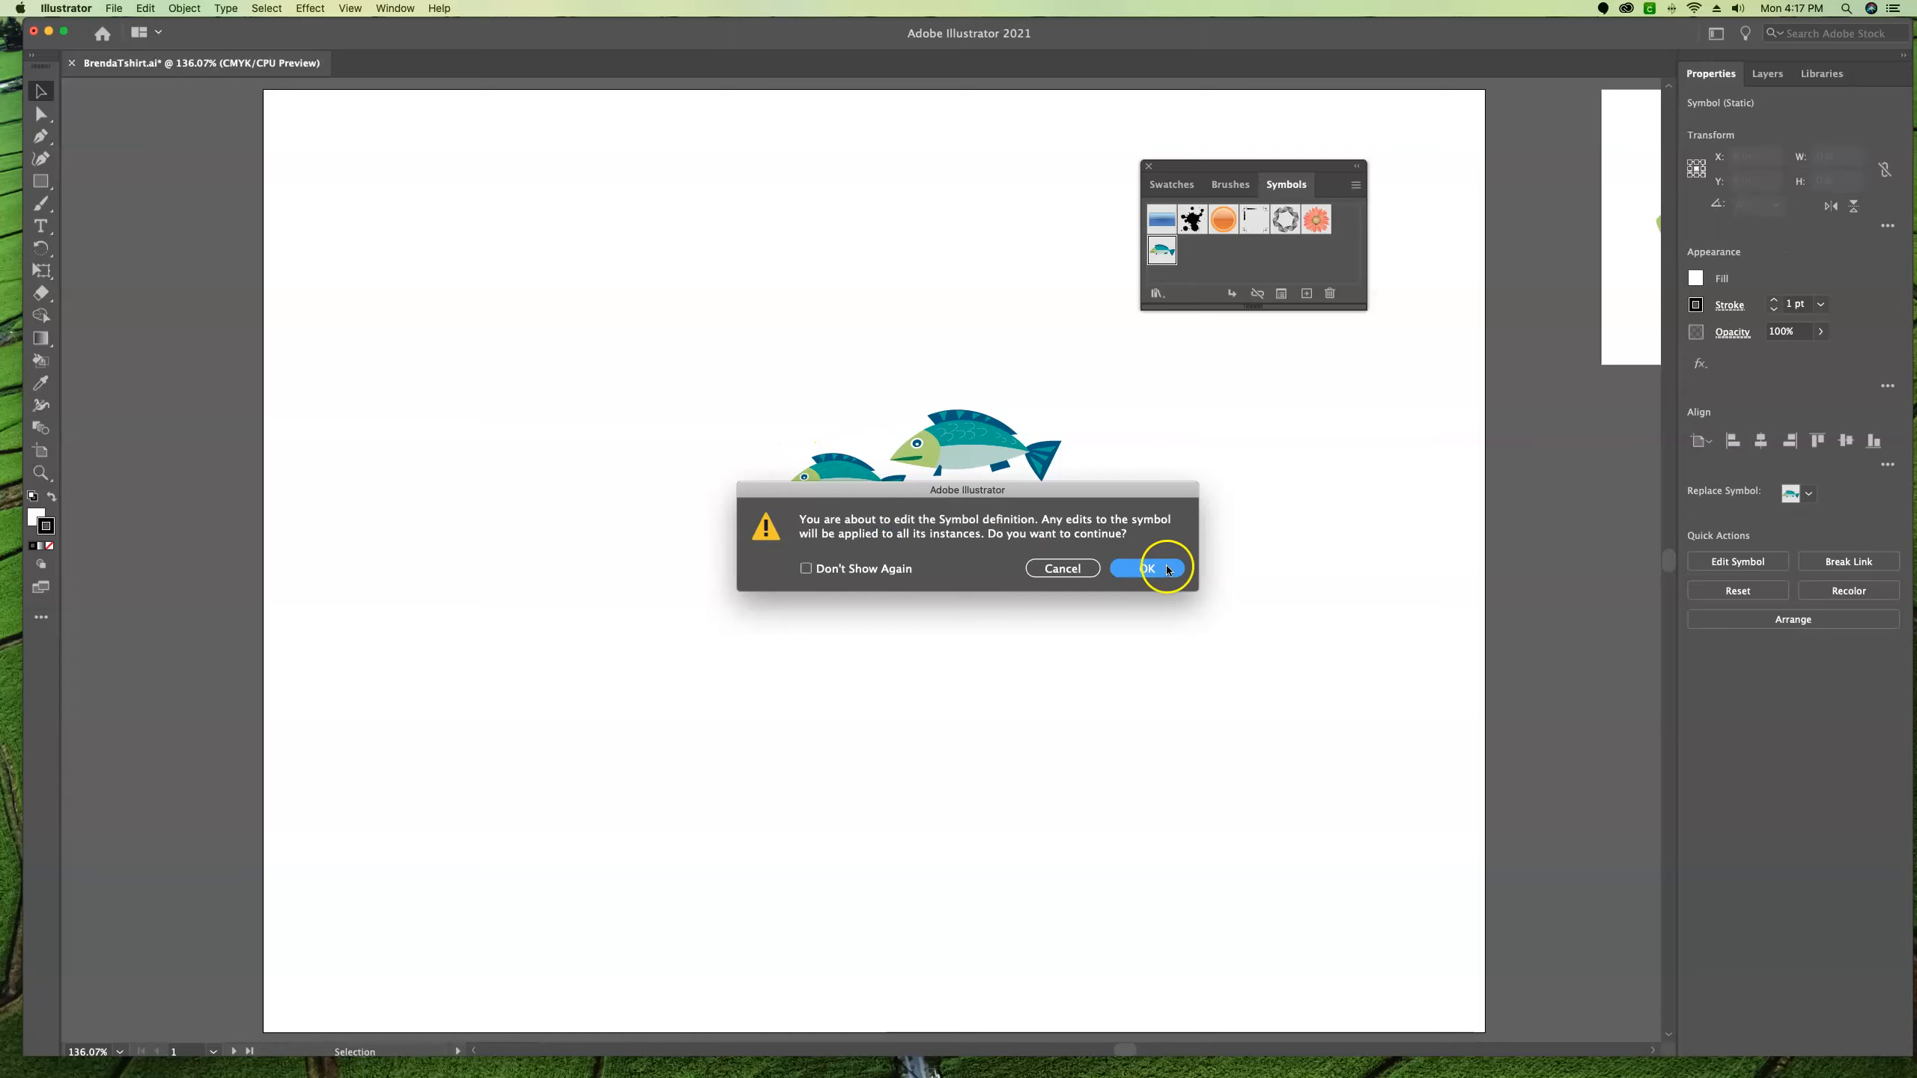
pyautogui.click(1166, 569)
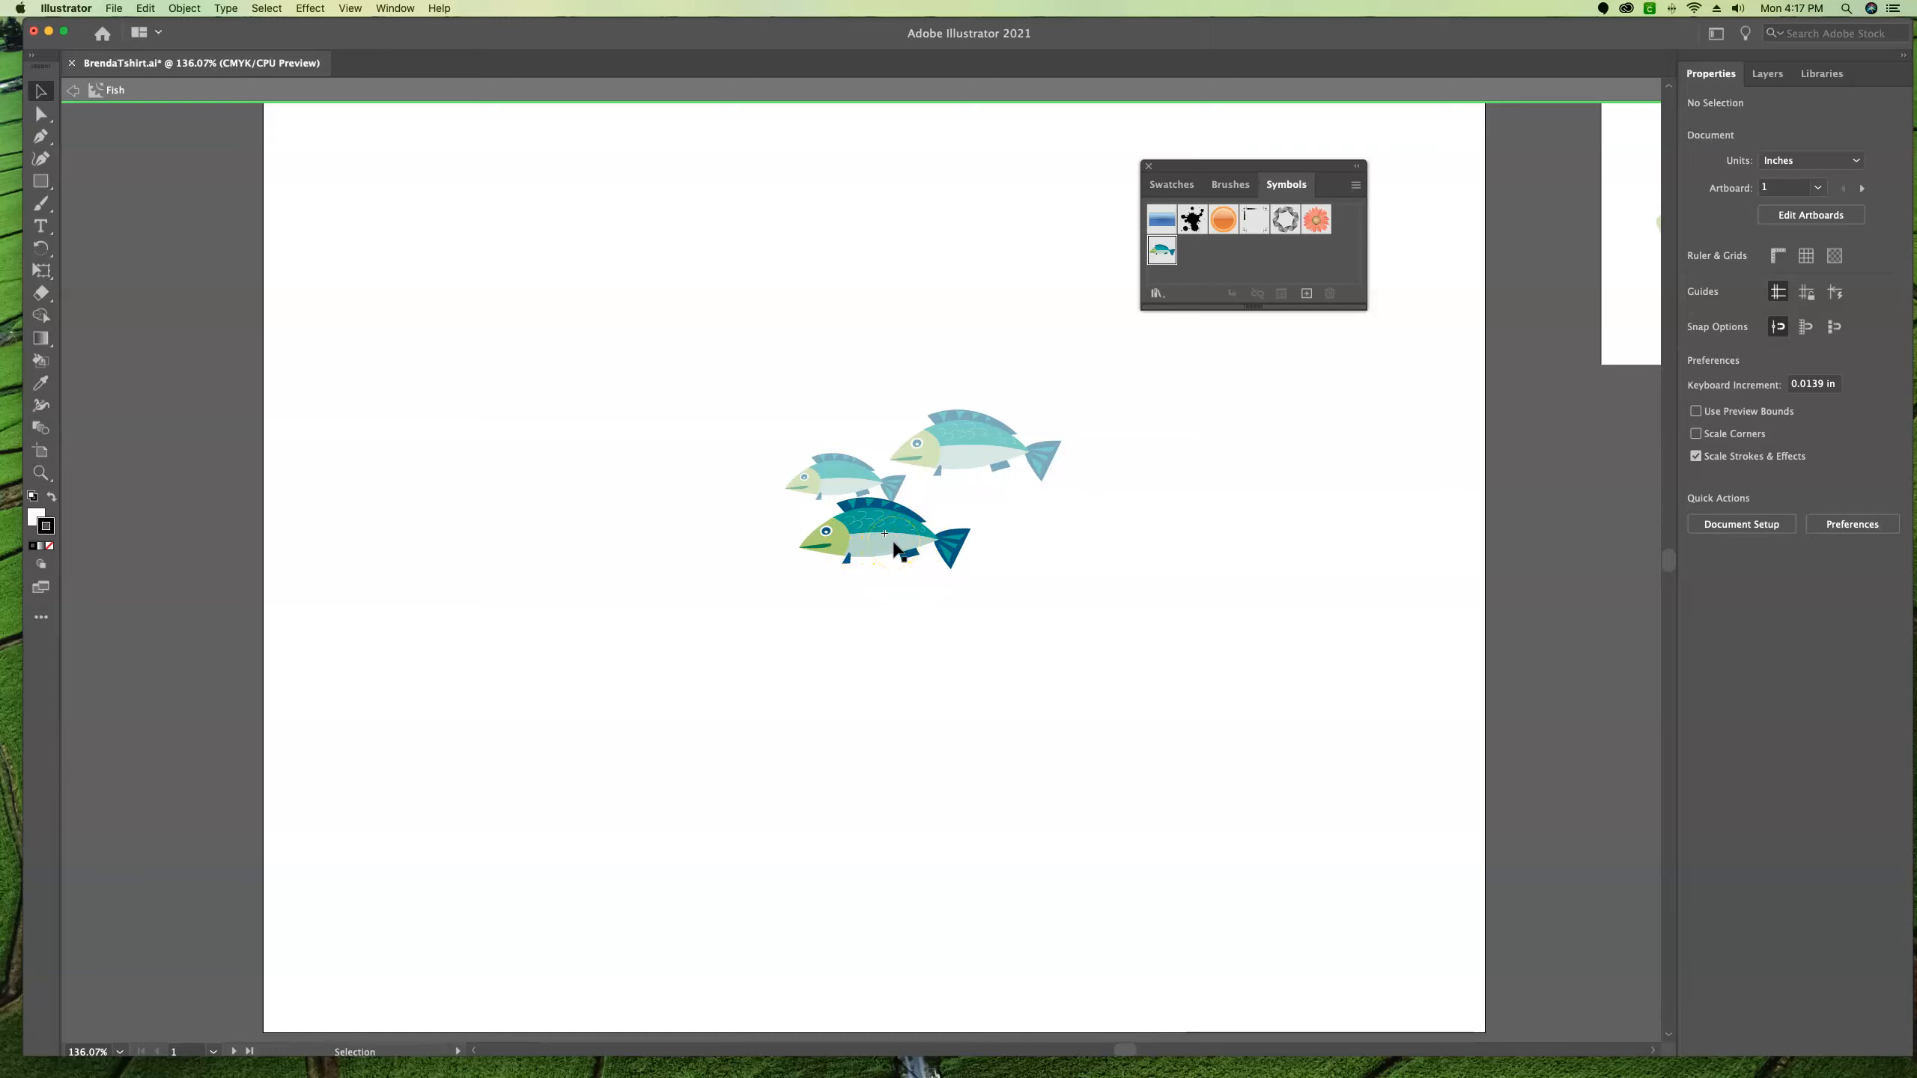
pyautogui.press('super+equal')
pyautogui.press('super+equal')
pyautogui.press('super+equal')
pyautogui.press('super+equal')
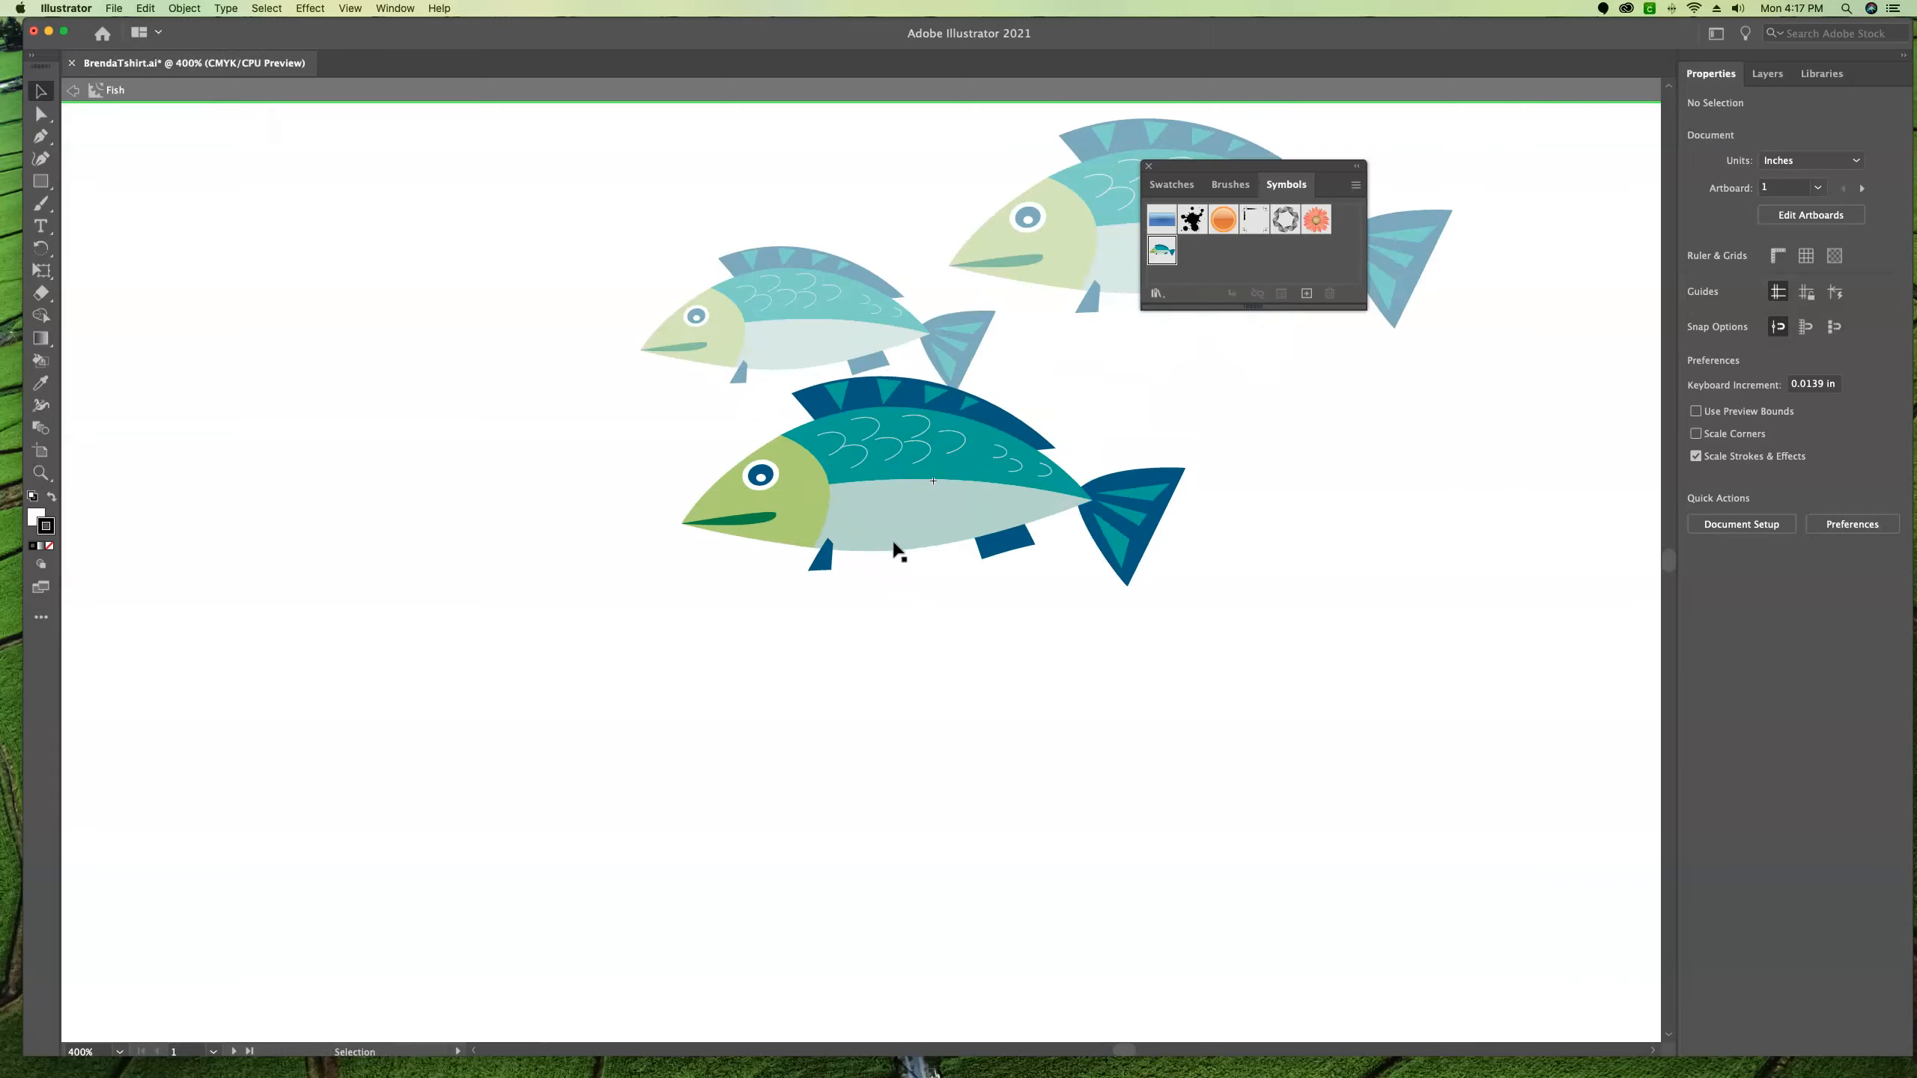
# Step: Set the fish head's fill to C 42, M 1.83, Y 84, K 0 and exit symbol editing
pyautogui.click(42, 114)
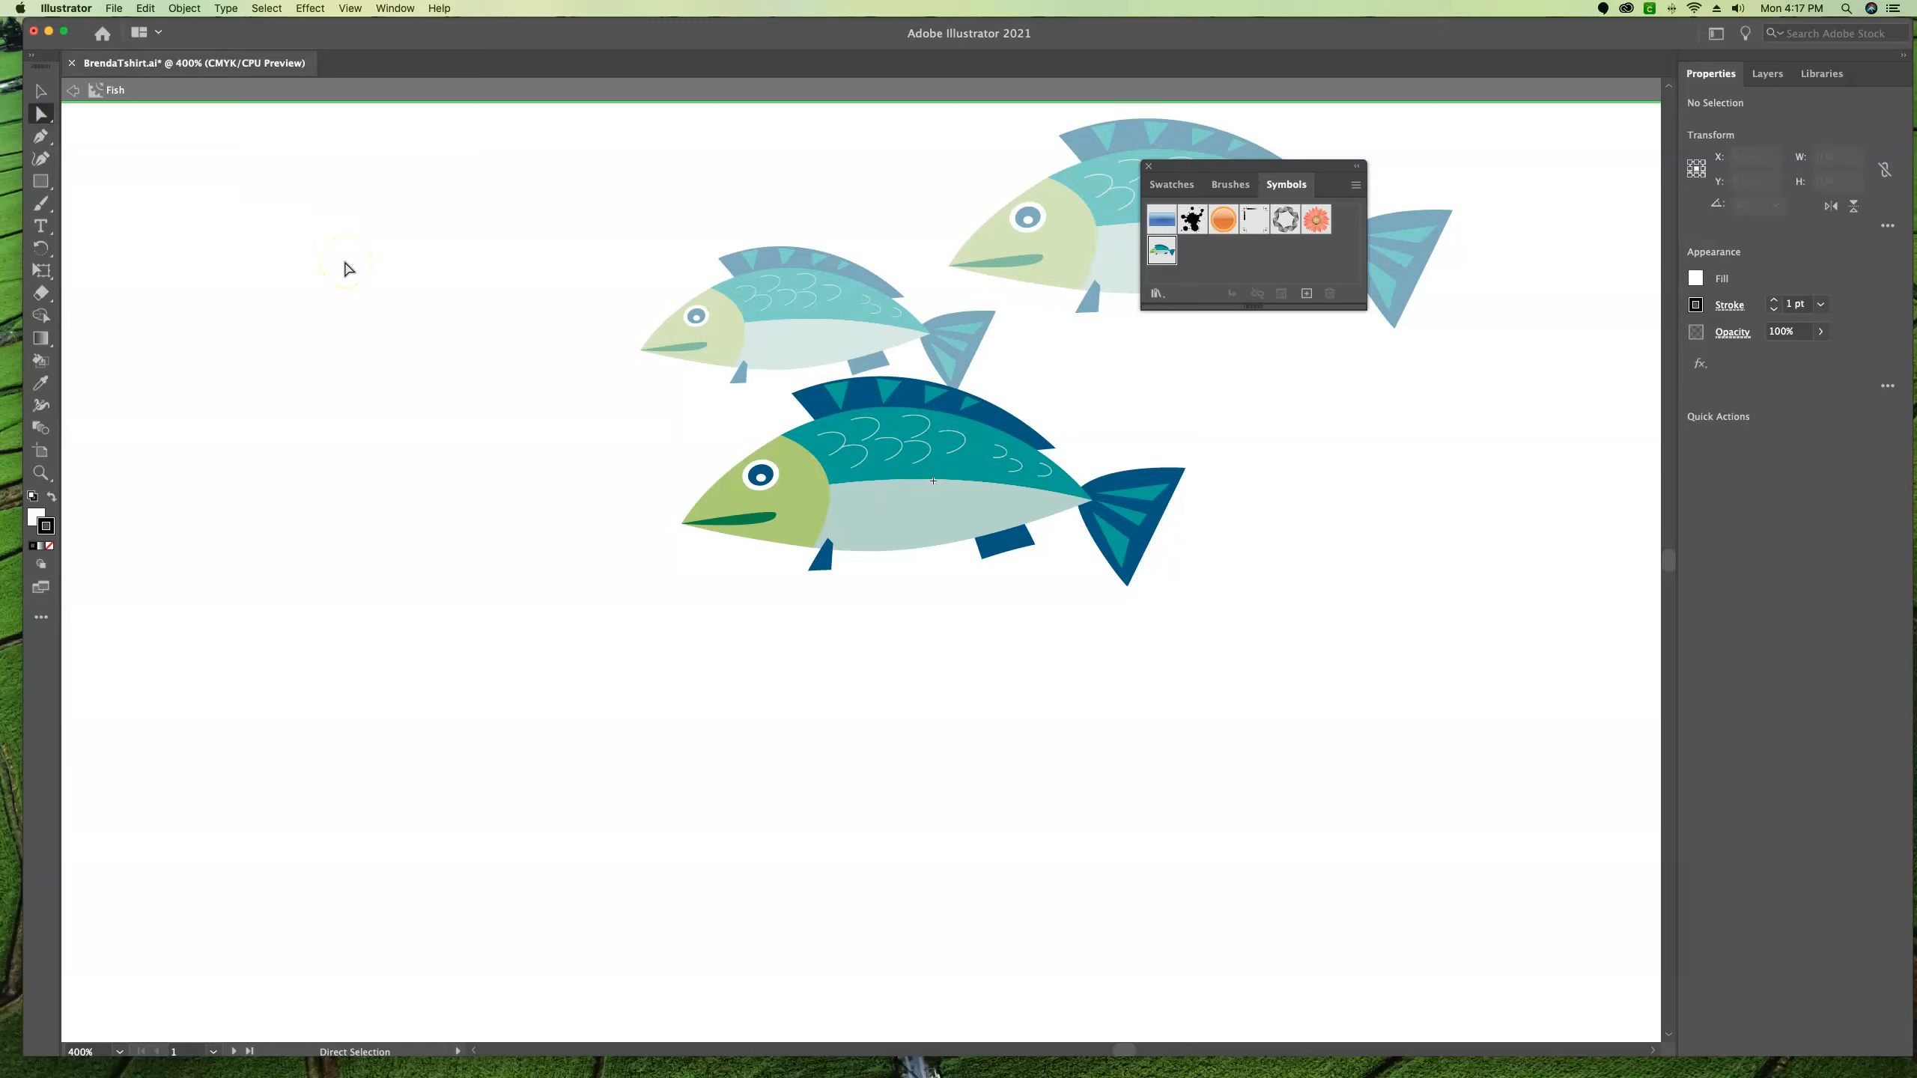
pyautogui.click(801, 490)
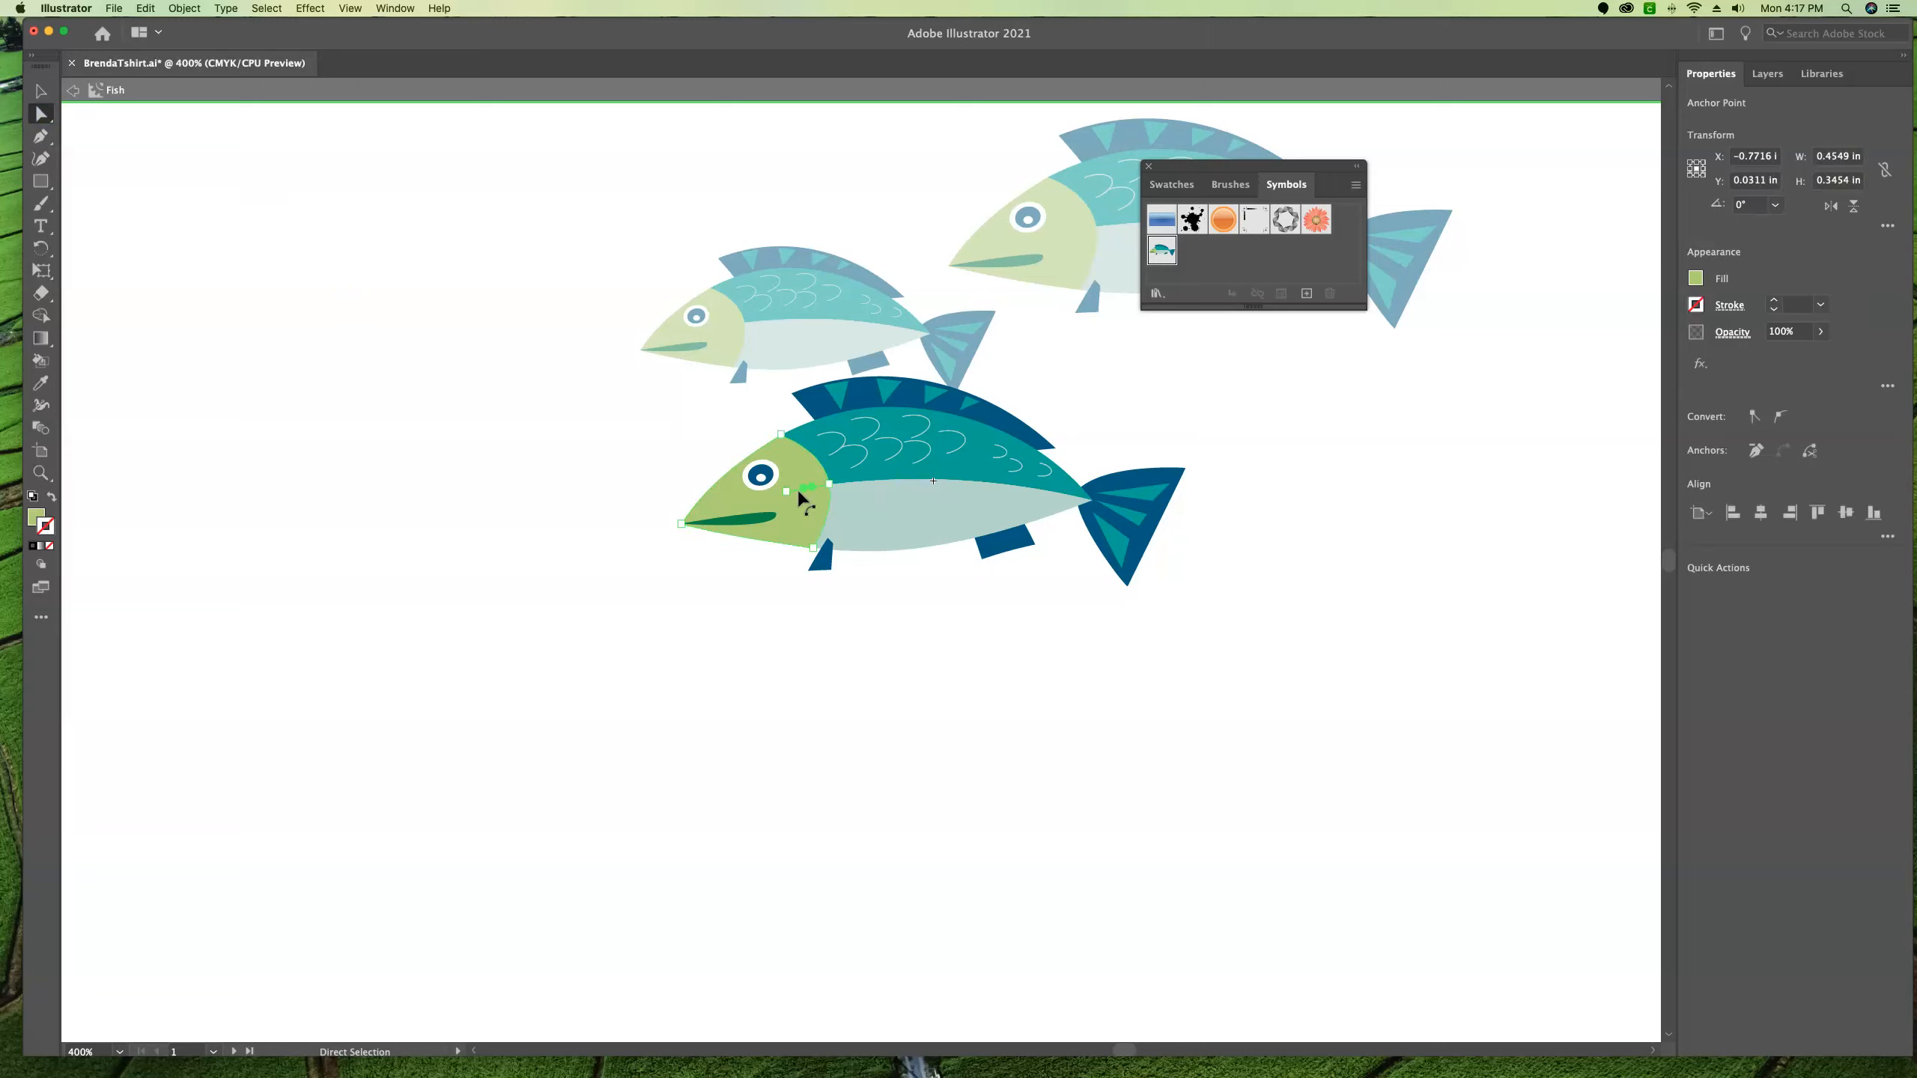
pyautogui.click(625, 518)
pyautogui.click(809, 459)
pyautogui.click(1695, 280)
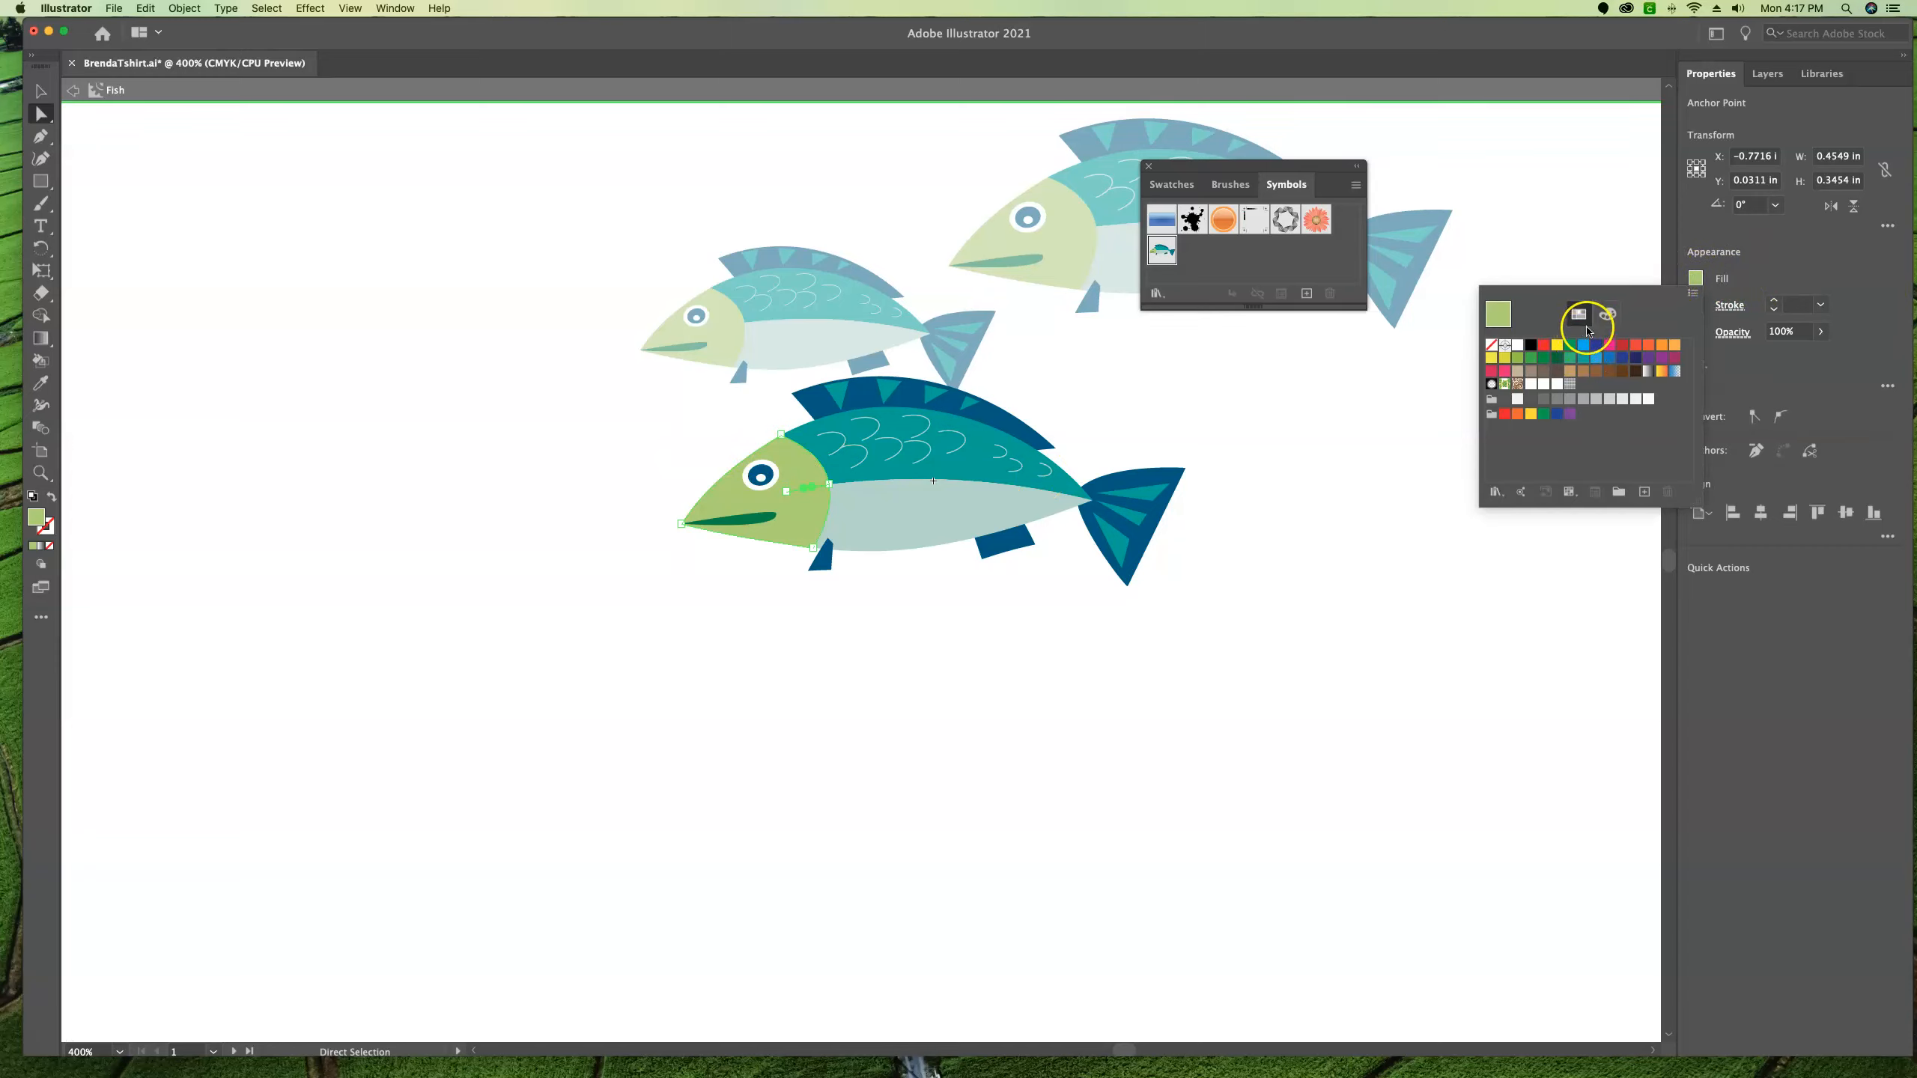
pyautogui.click(1610, 316)
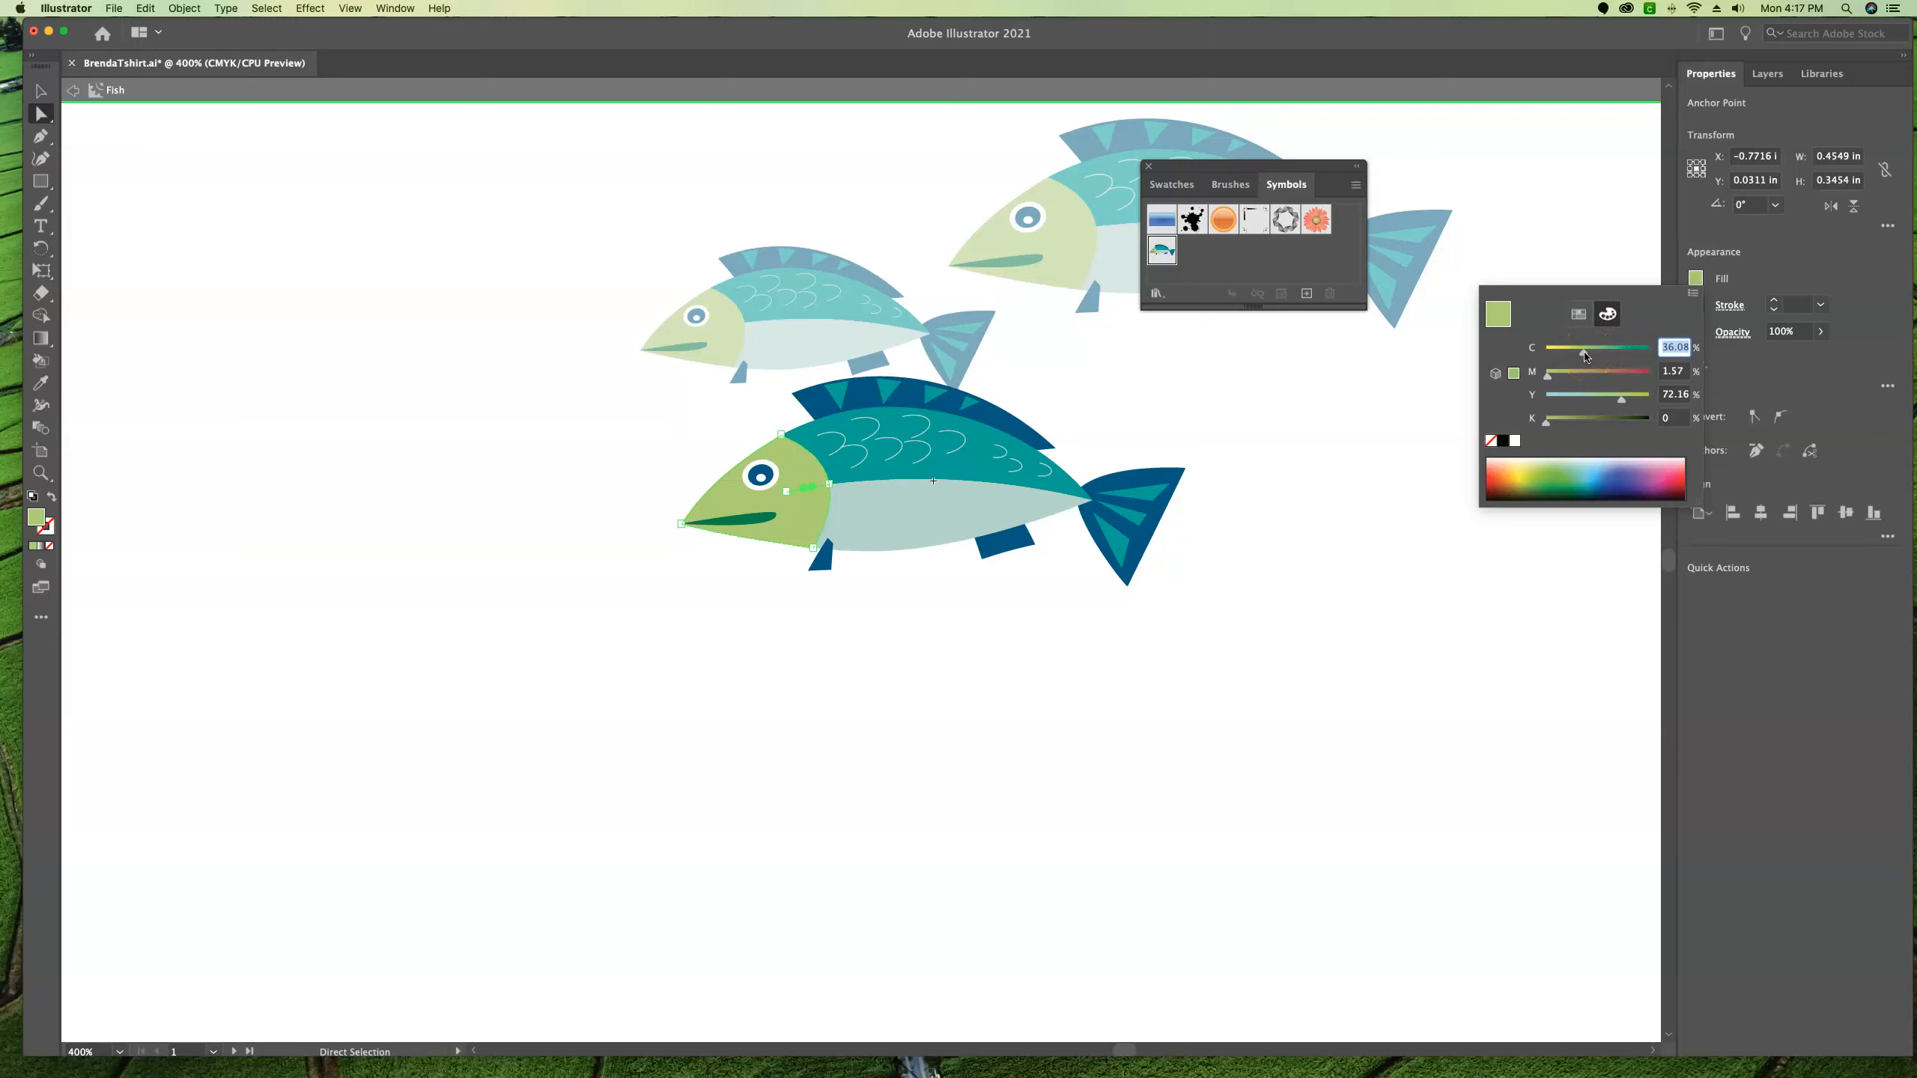
pyautogui.write('40')
pyautogui.moveTo(1589, 354); pyautogui.dragTo(1572, 355)
pyautogui.moveTo(1572, 355); pyautogui.dragTo(1589, 355)
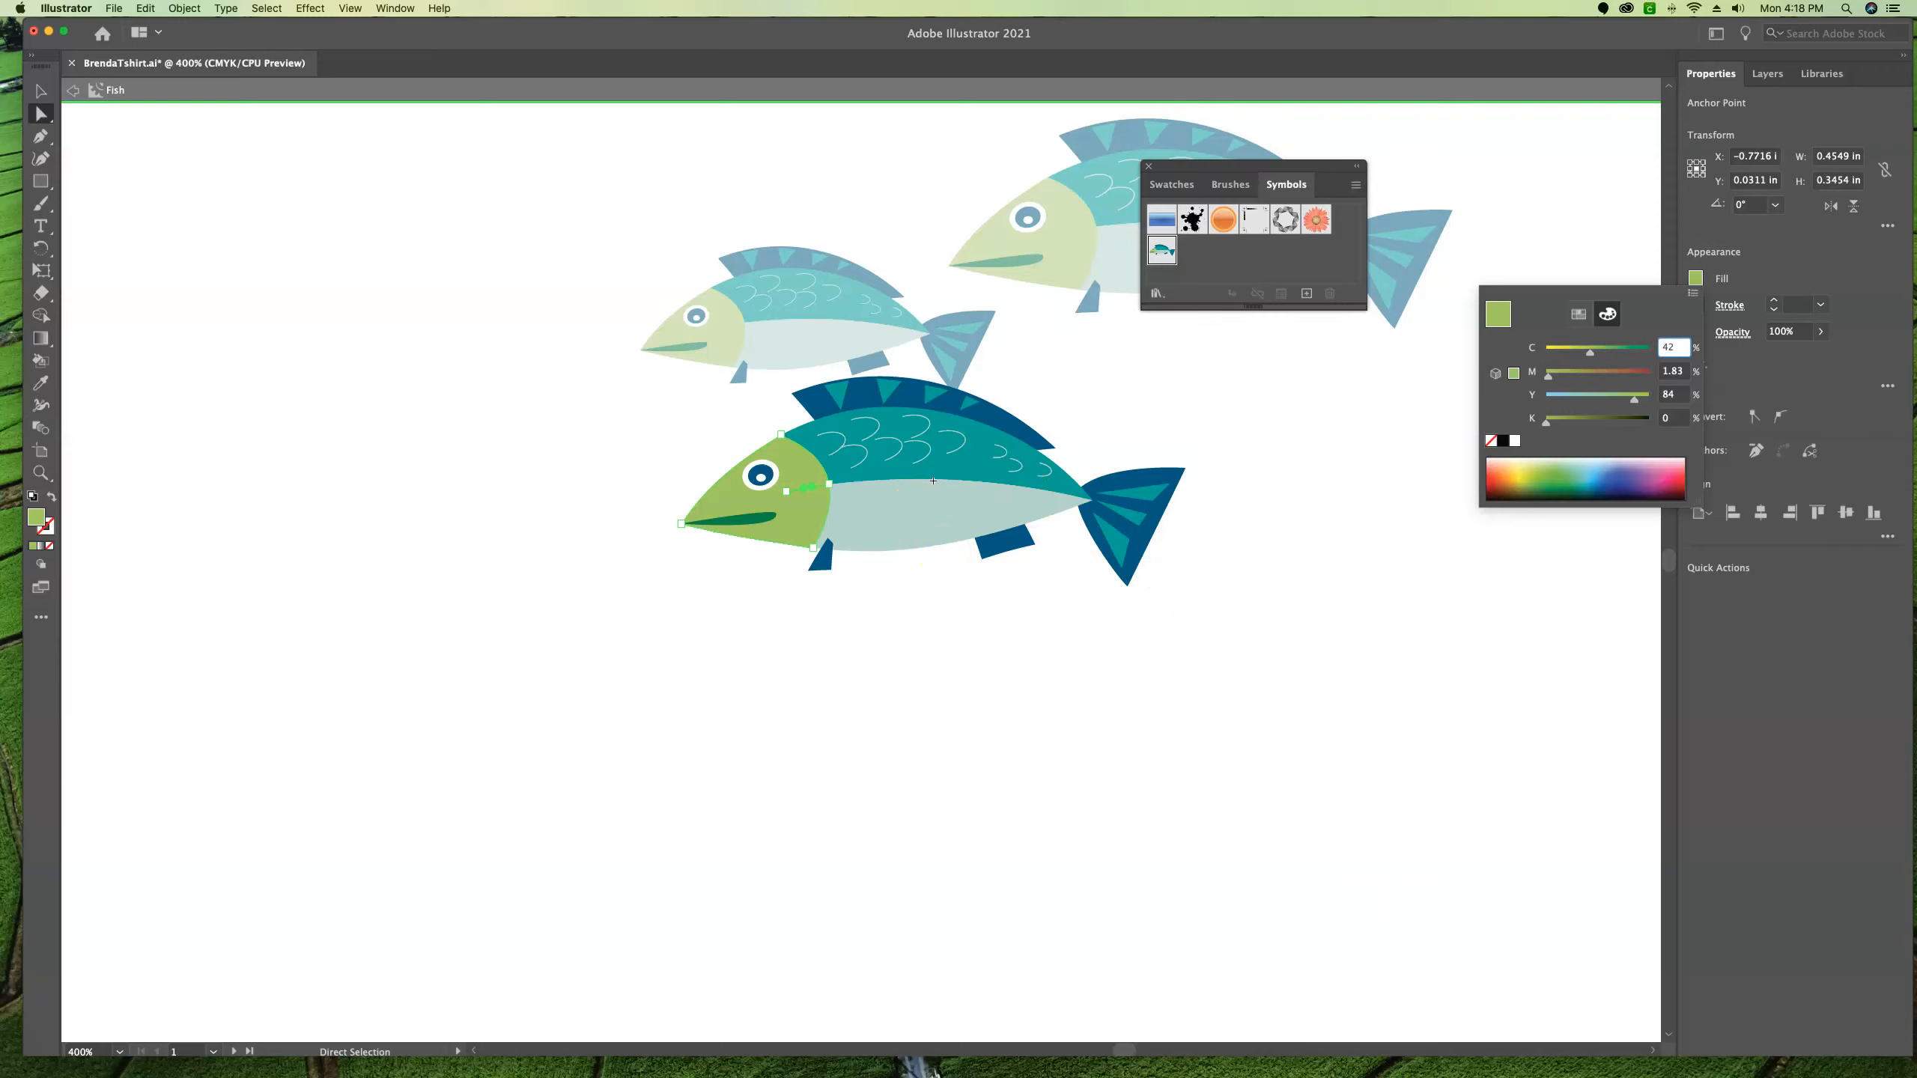
pyautogui.click(73, 92)
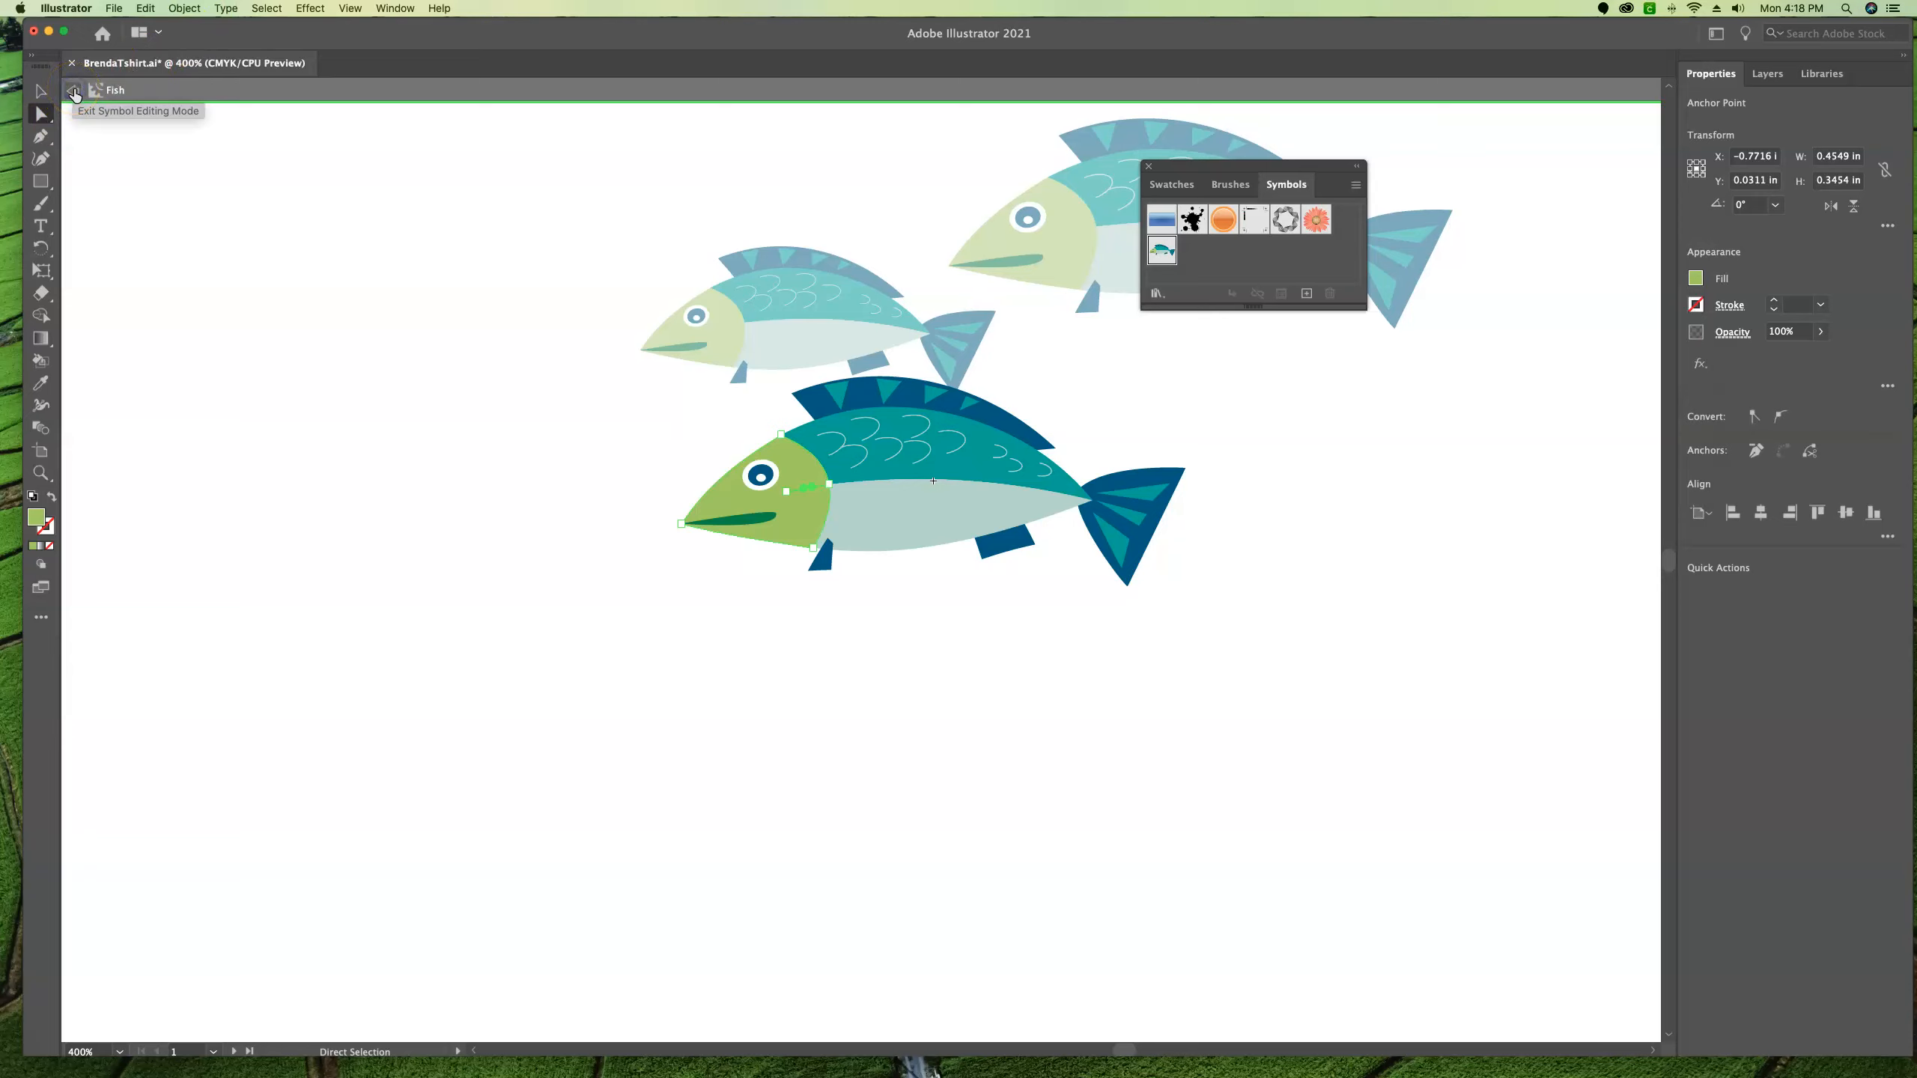
pyautogui.click(74, 92)
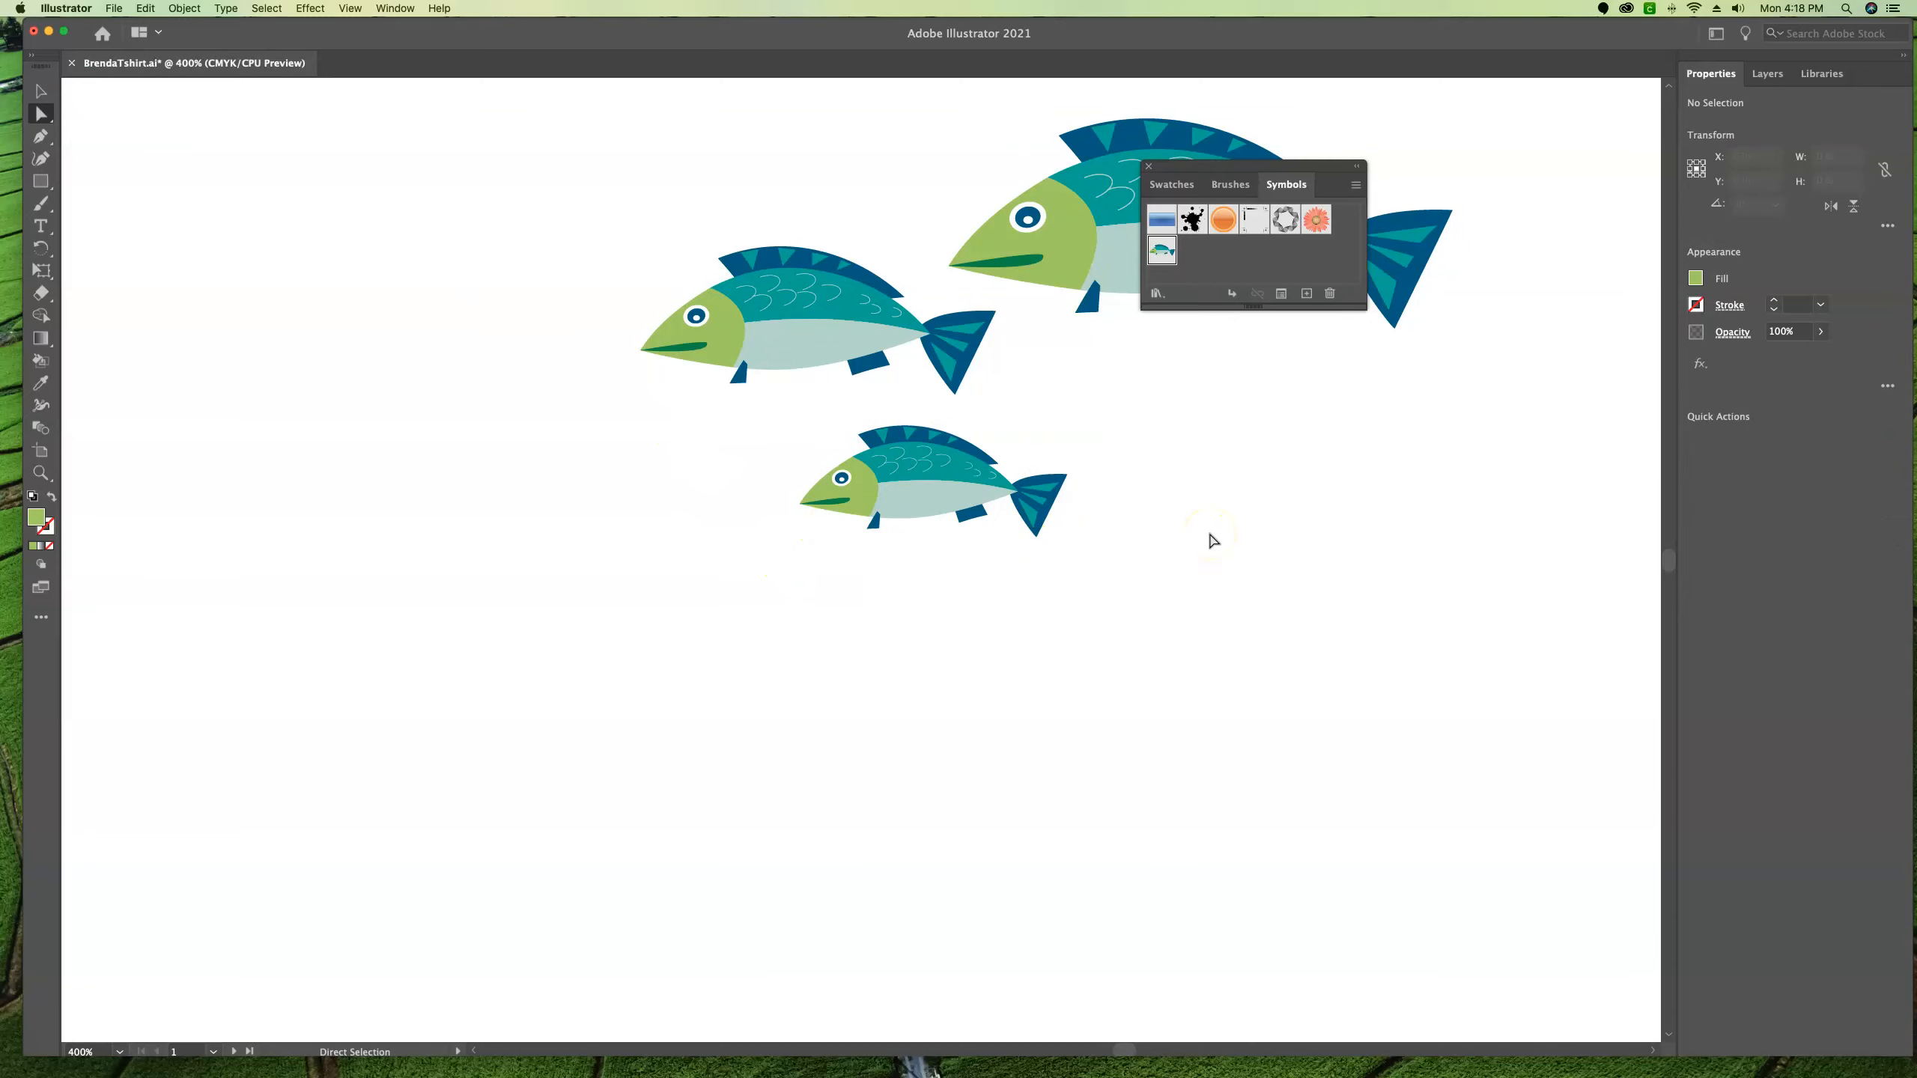
# Step: Change the Fish symbol's type to Dynamic Symbol, keeping Movie Clip as the export type
pyautogui.moveTo(1321, 166); pyautogui.dragTo(1549, 390)
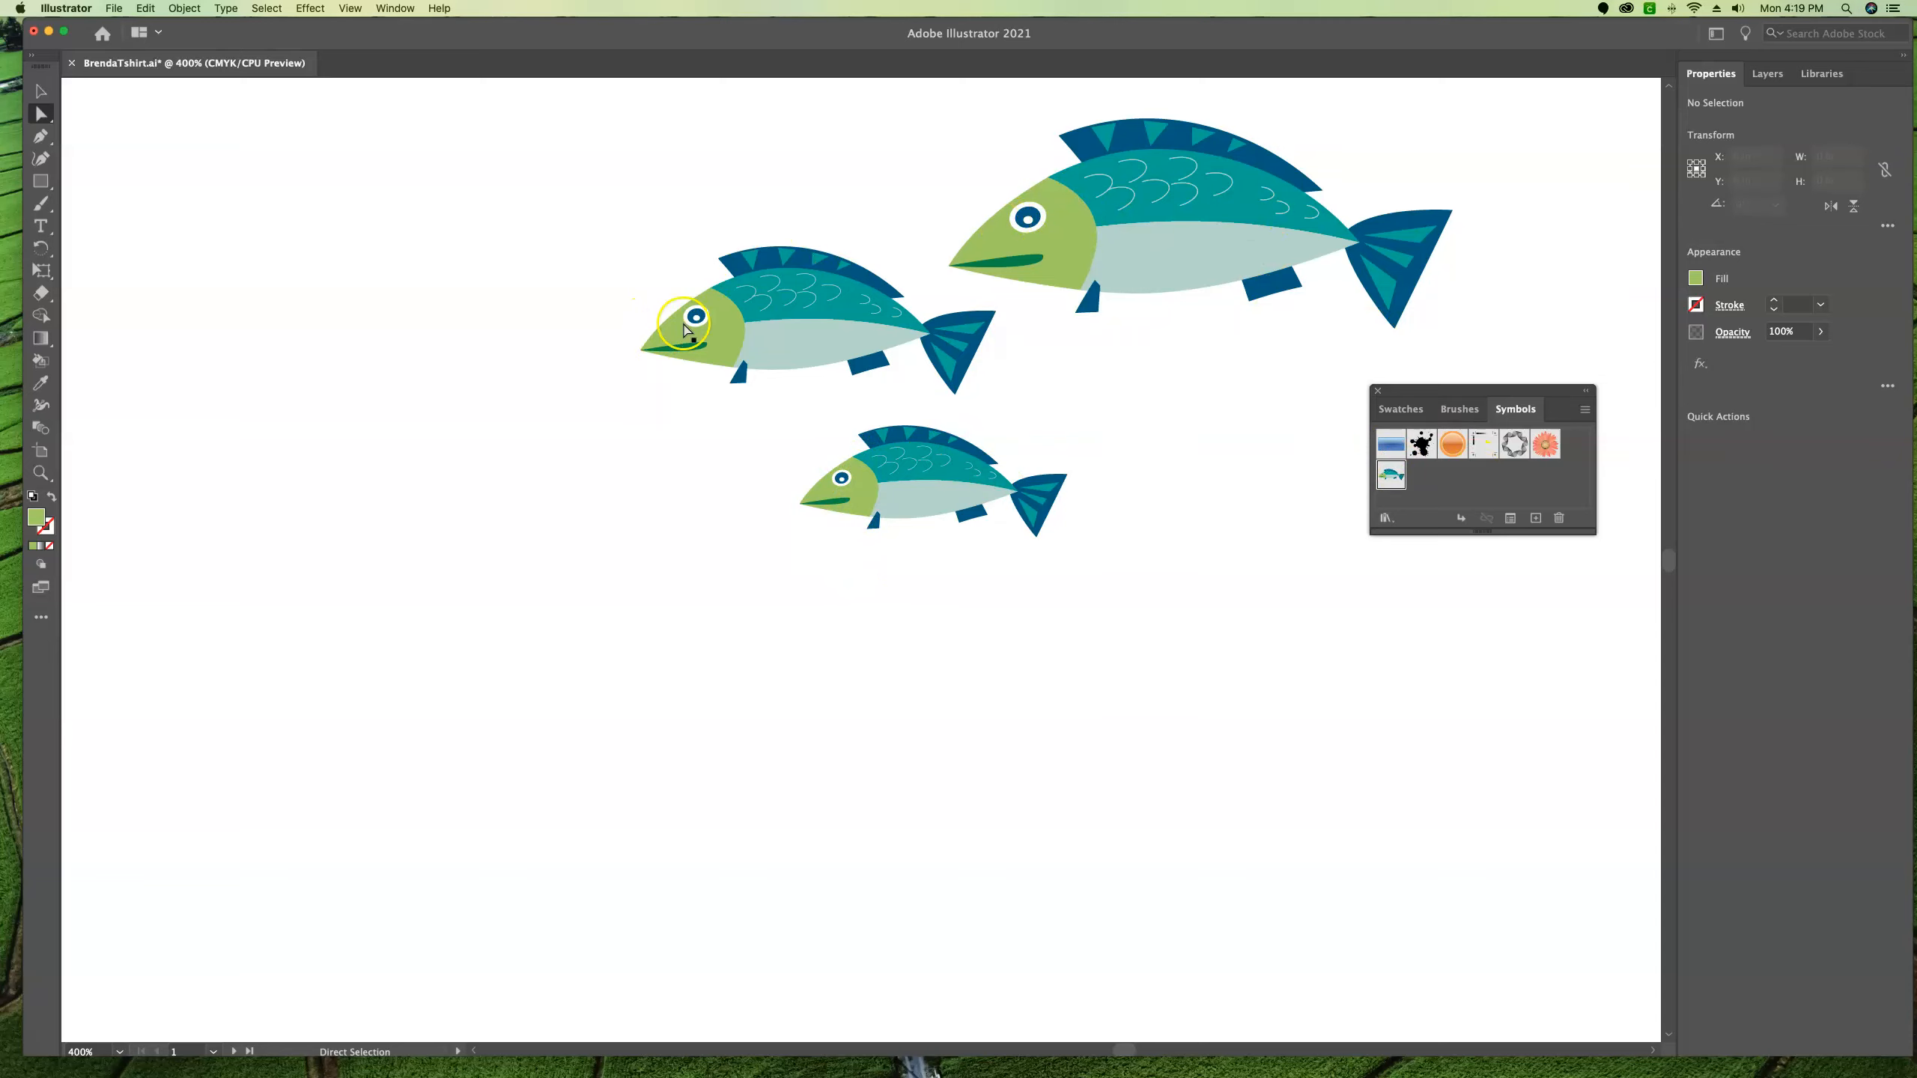
pyautogui.click(1393, 475)
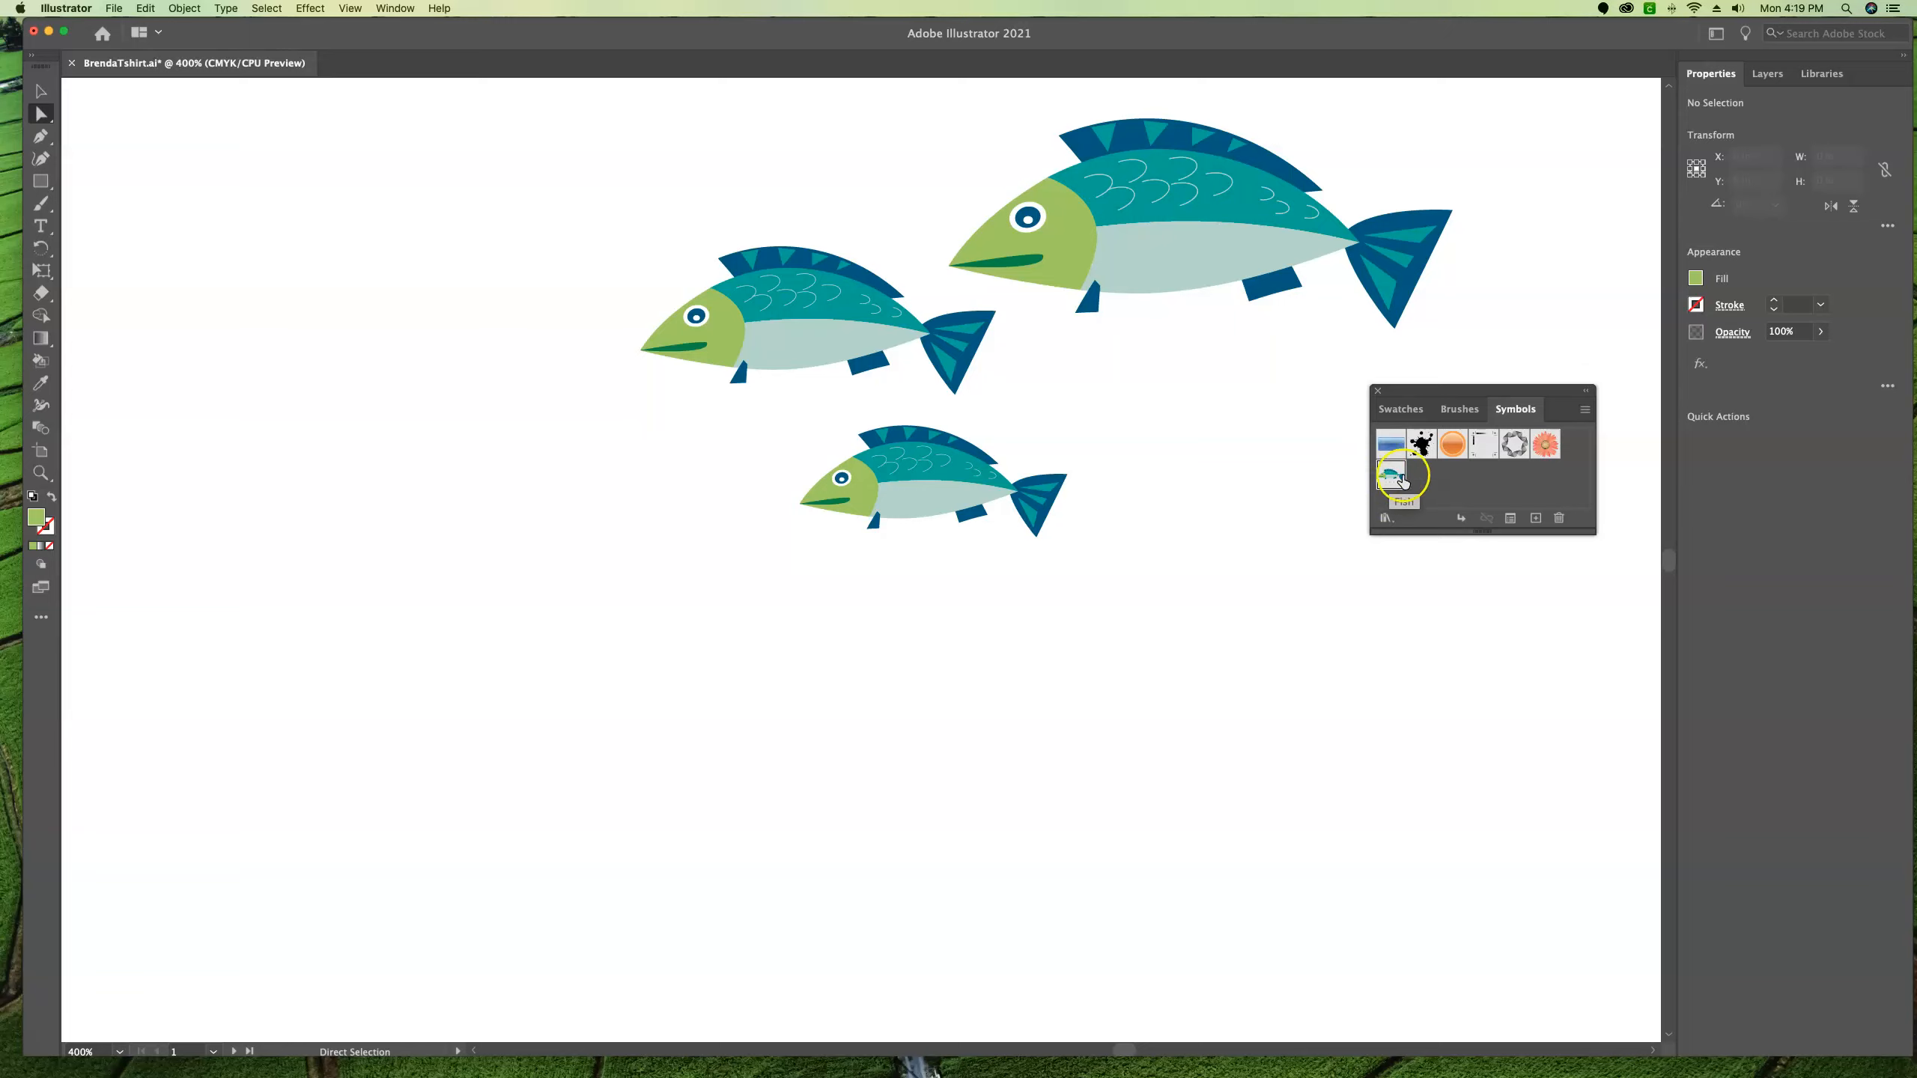
pyautogui.click(1510, 520)
pyautogui.moveTo(170, 89); pyautogui.dragTo(475, 310)
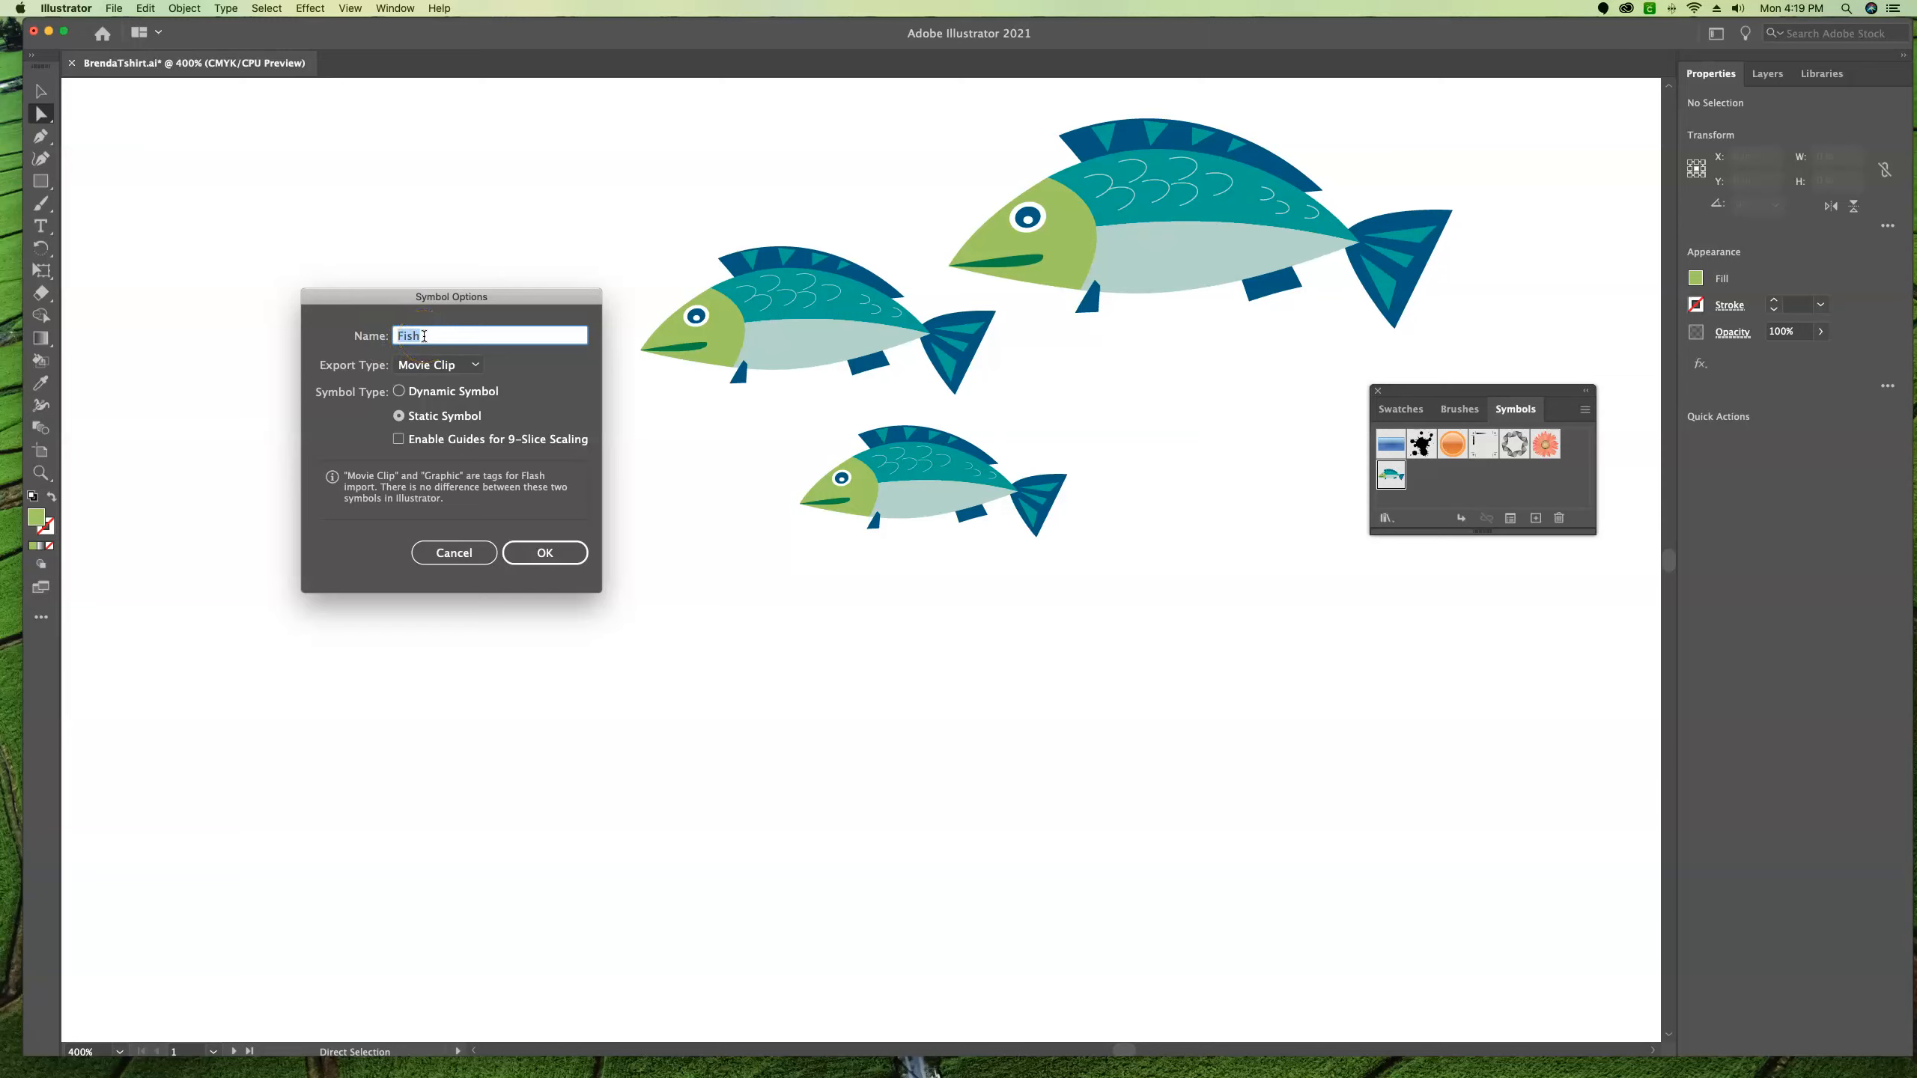
pyautogui.click(403, 391)
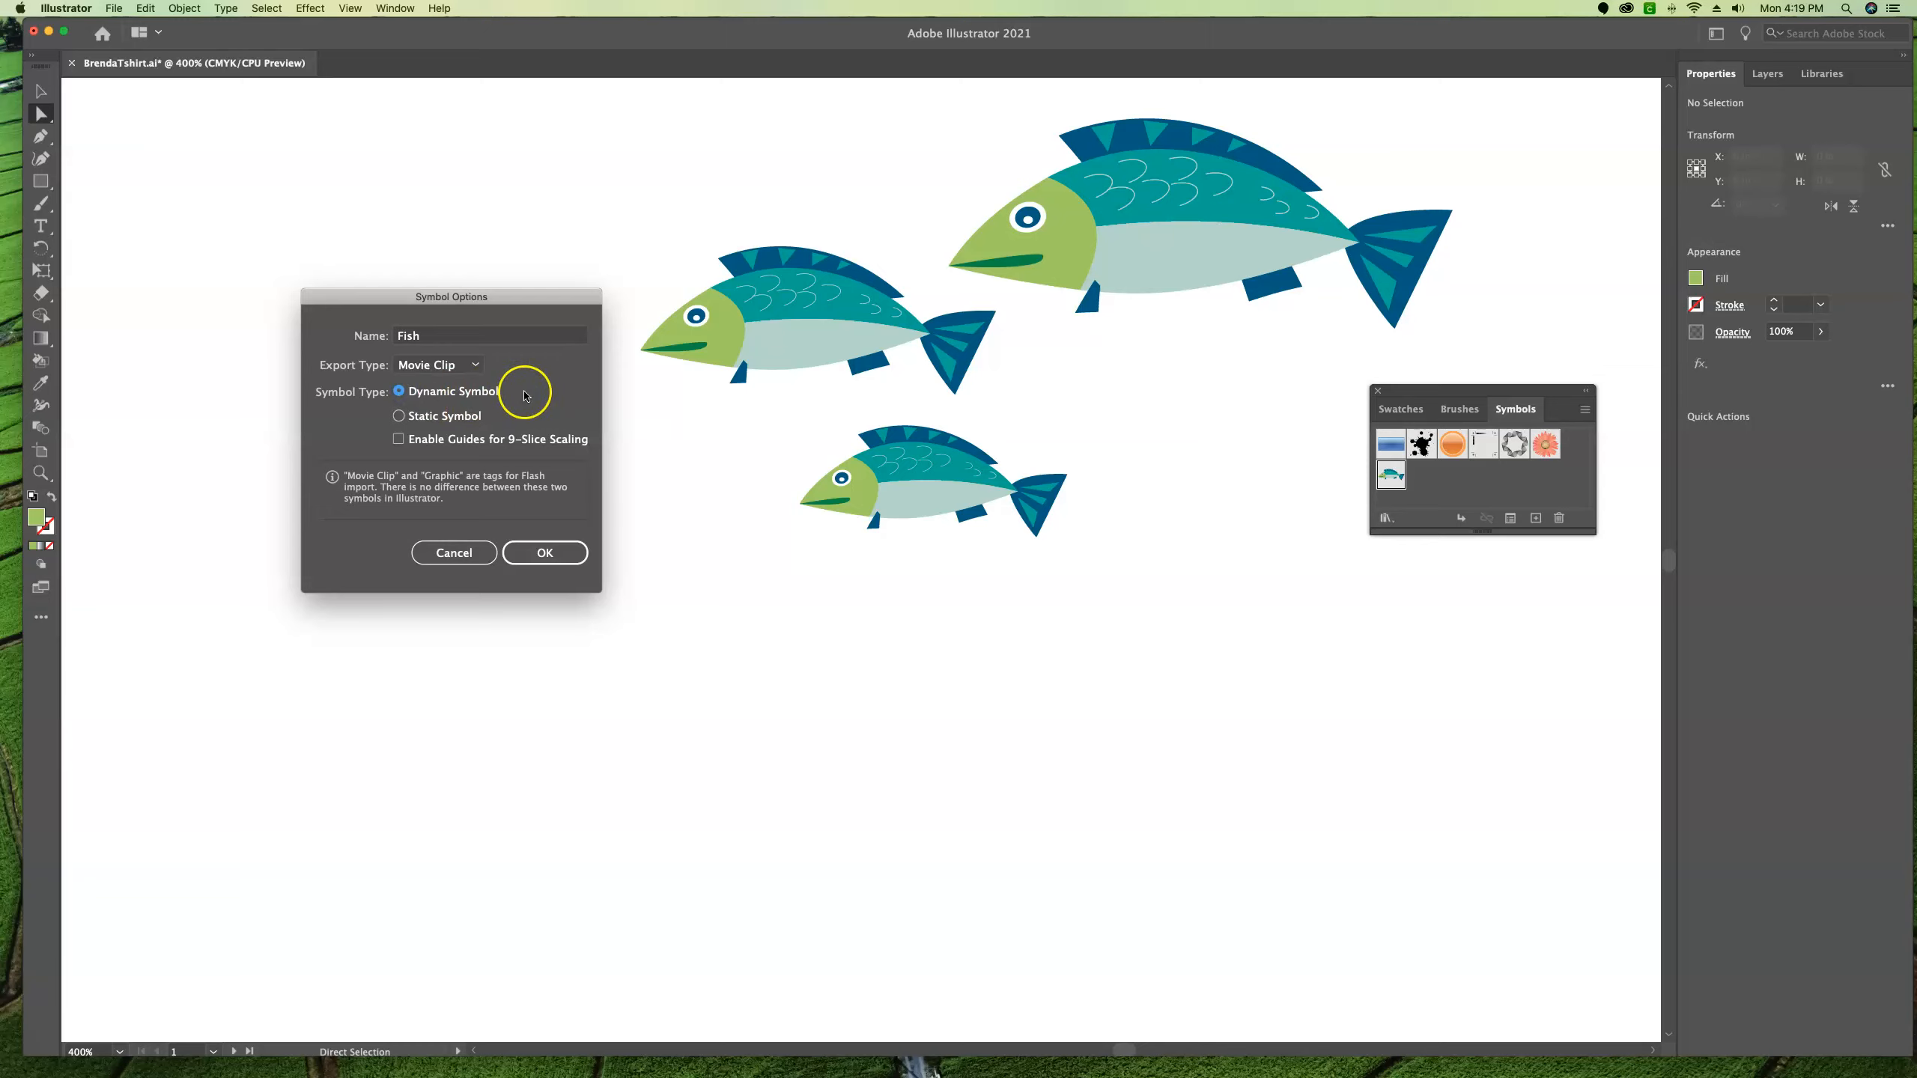
pyautogui.click(430, 365)
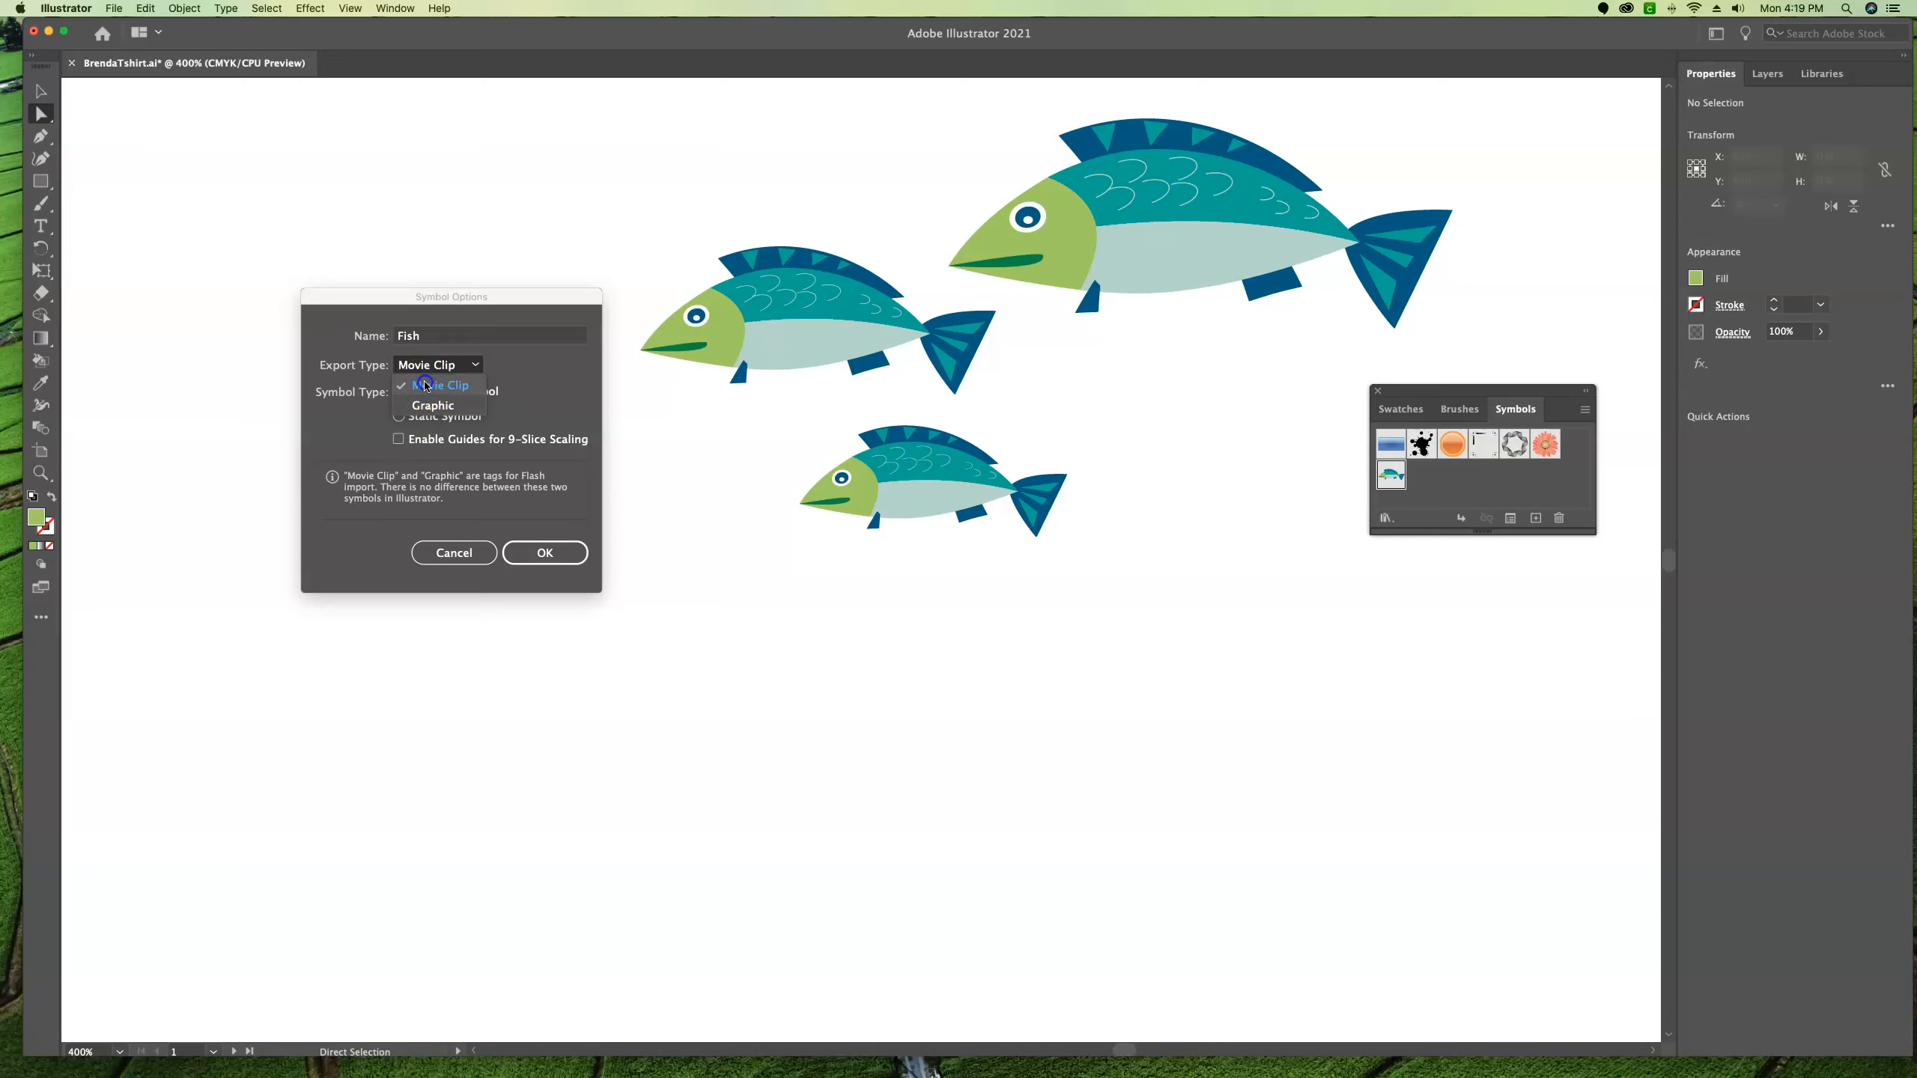
pyautogui.click(432, 387)
pyautogui.click(546, 556)
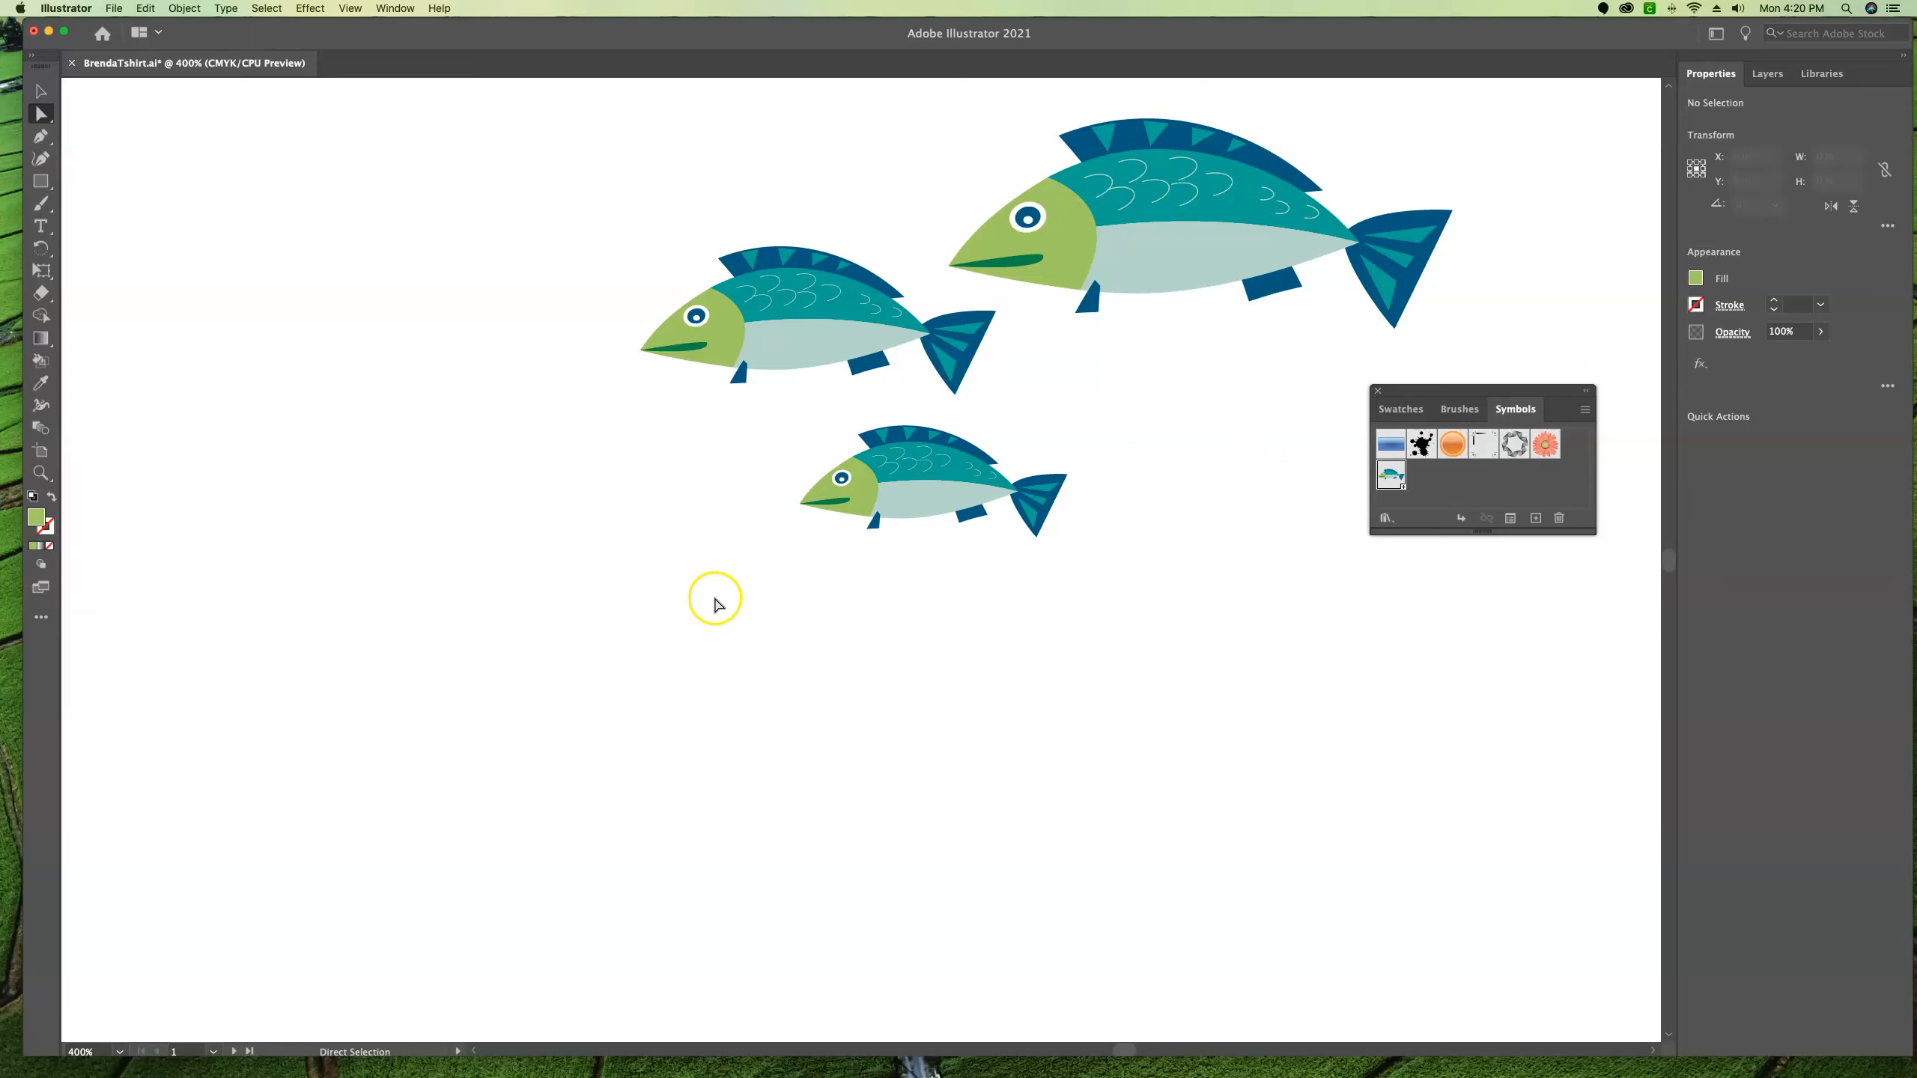
# Step: Recolour only the smallest fish's head with the green C=75 M=0 Y=75 K=0 swatch and deselect it
pyautogui.click(44, 113)
pyautogui.click(858, 485)
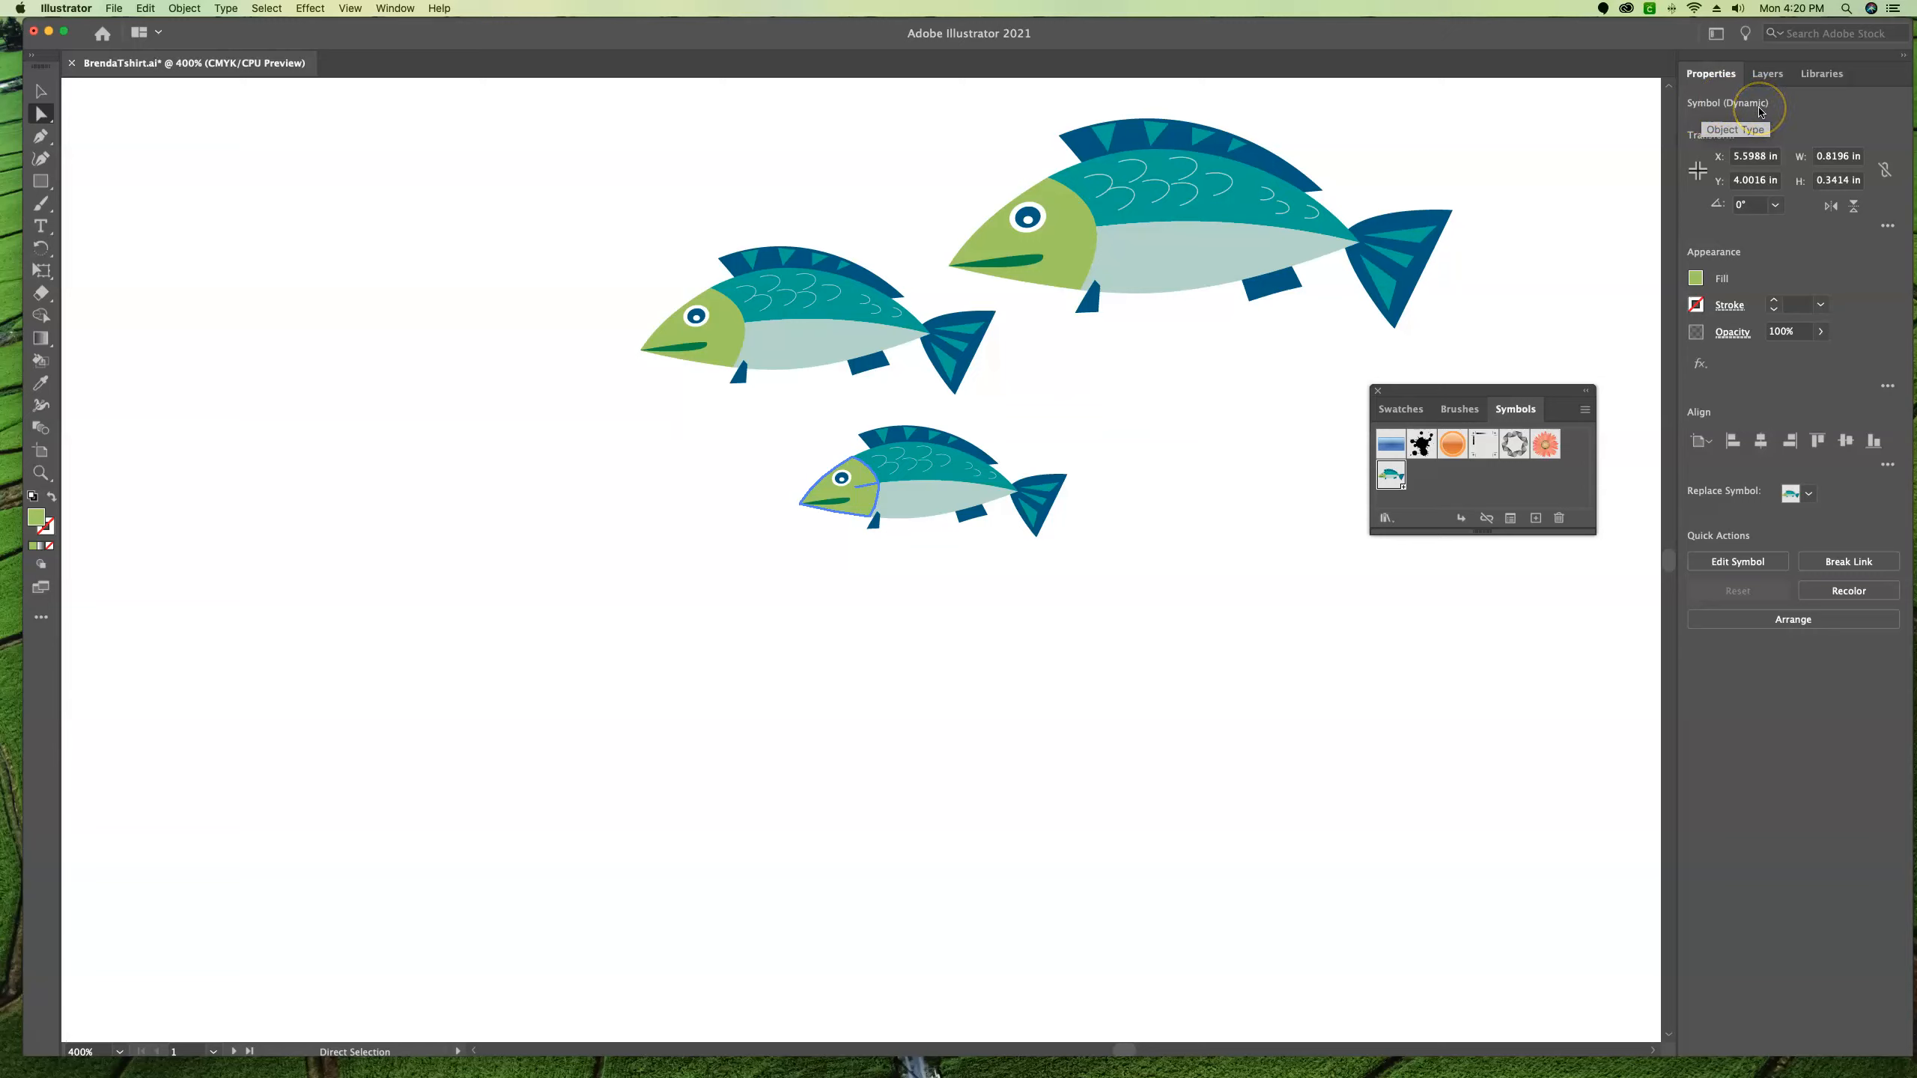
pyautogui.click(1697, 279)
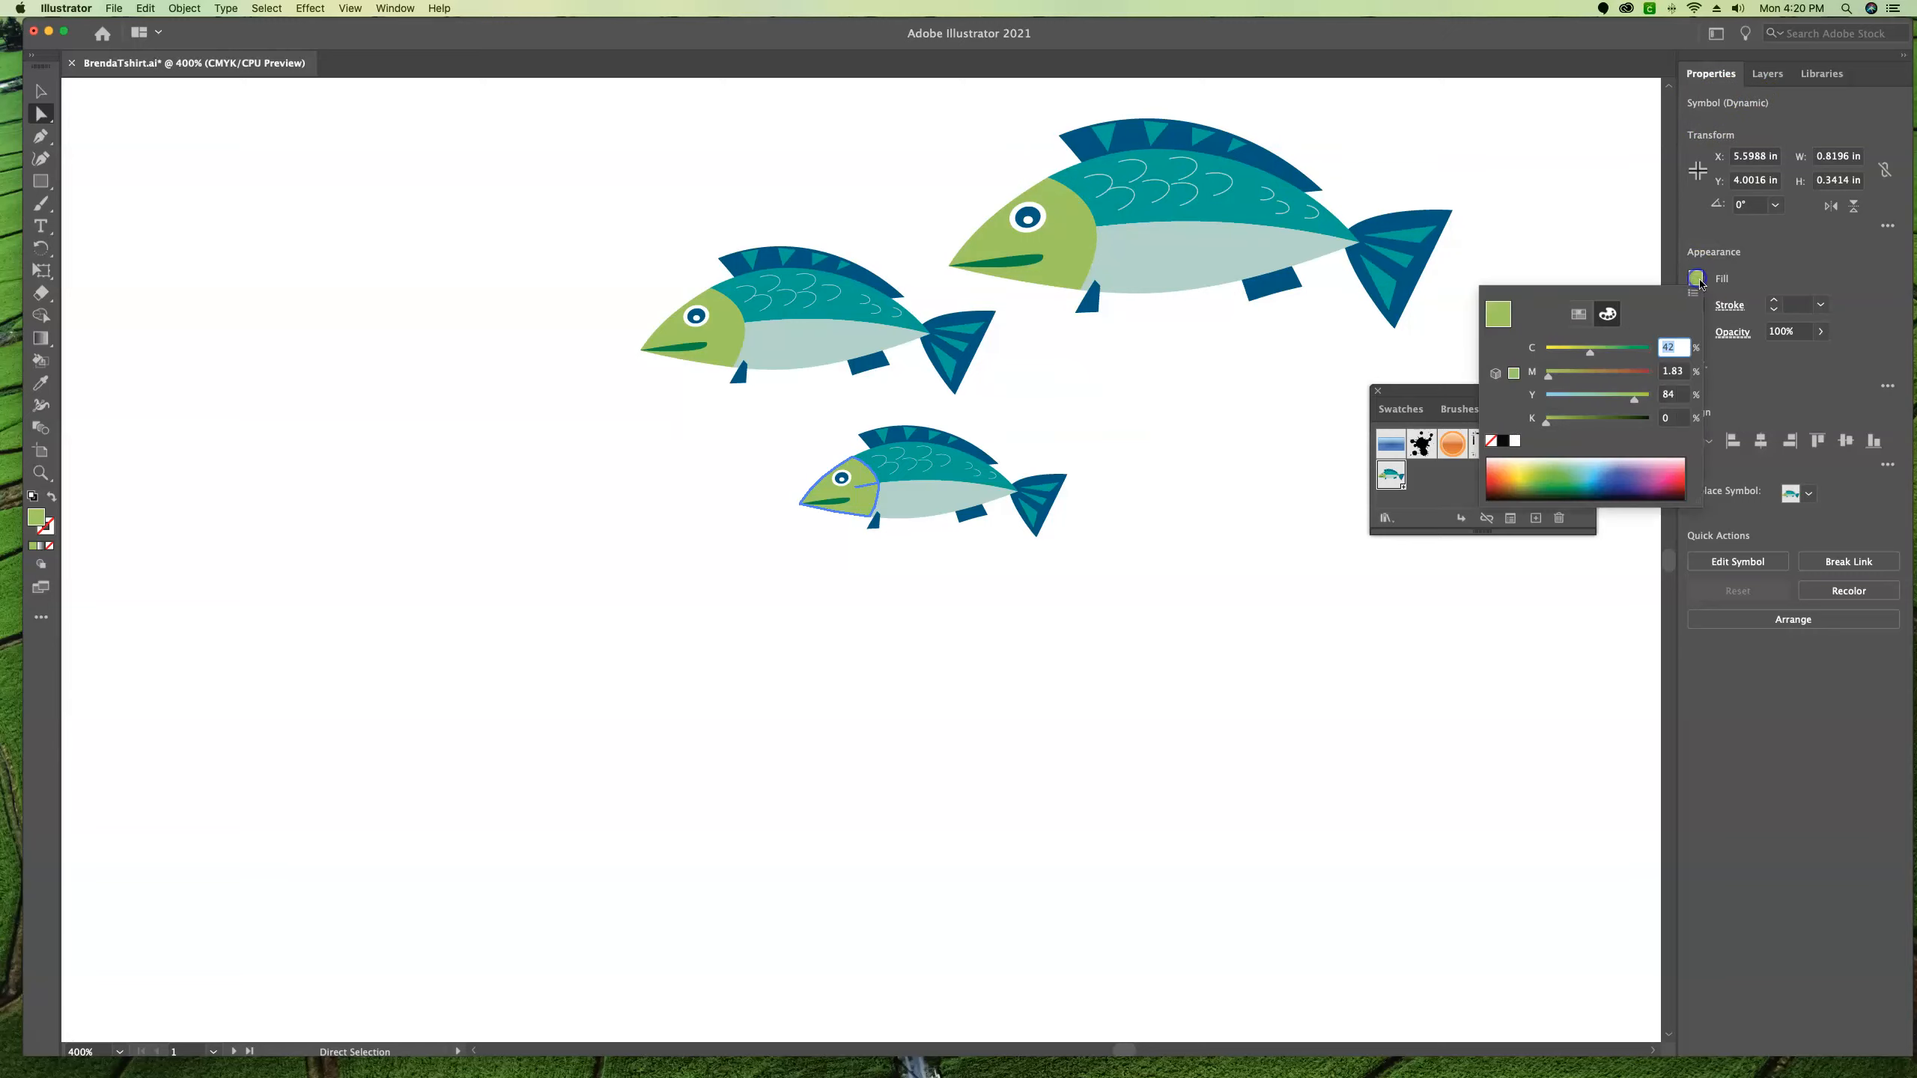
pyautogui.click(1577, 313)
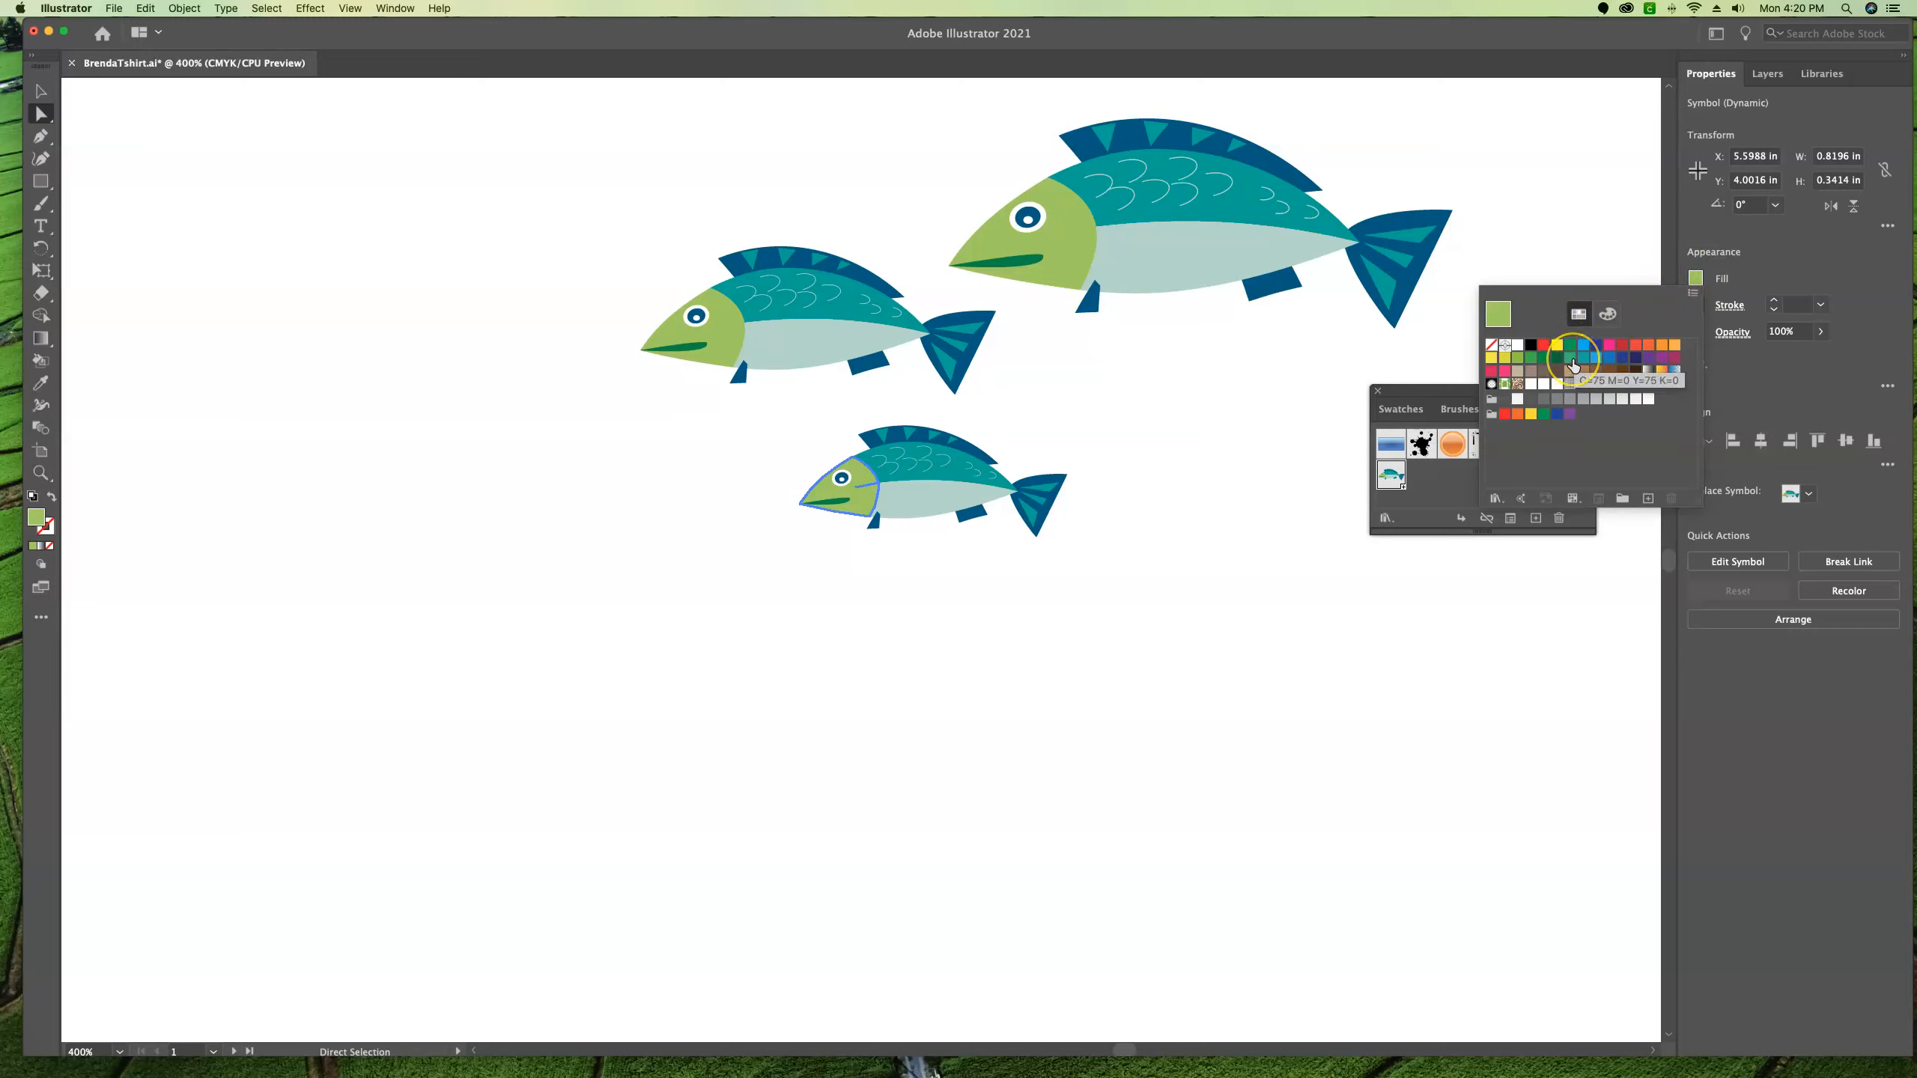
pyautogui.click(1571, 358)
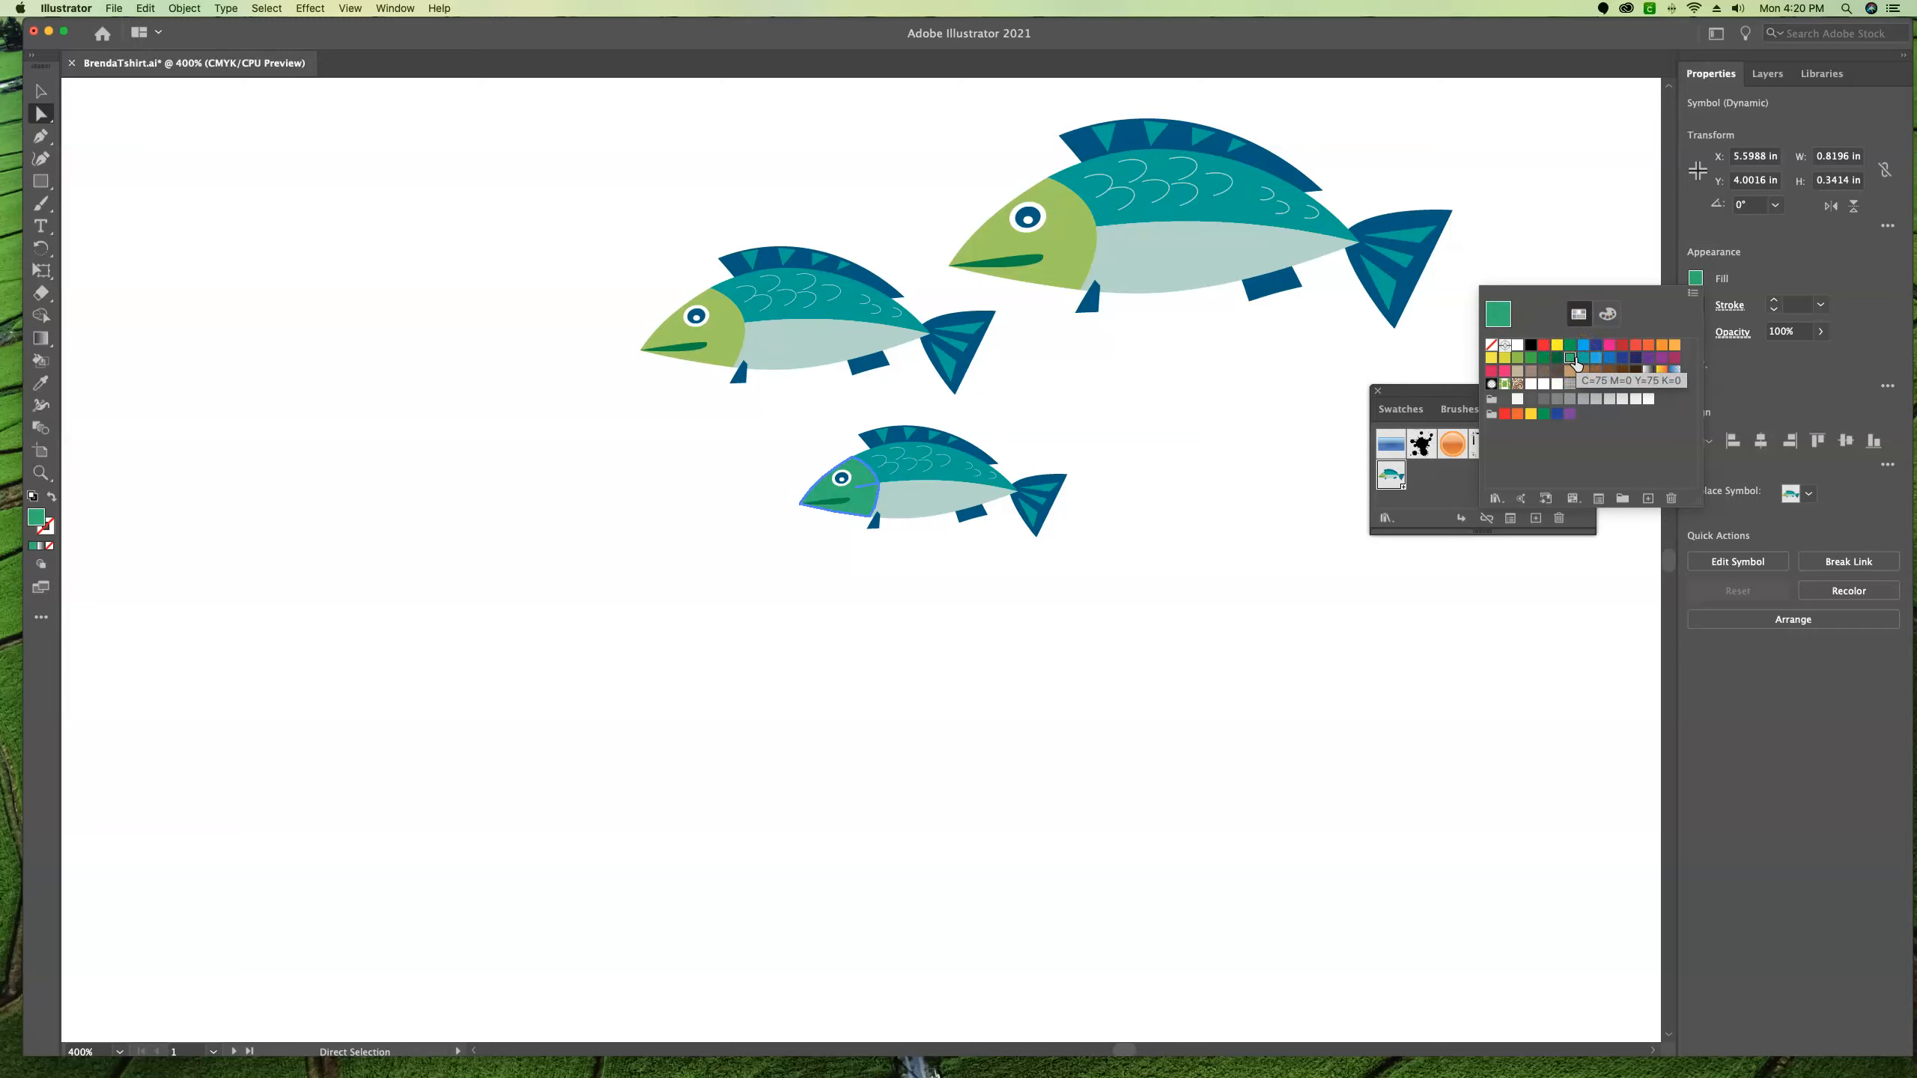
pyautogui.click(864, 487)
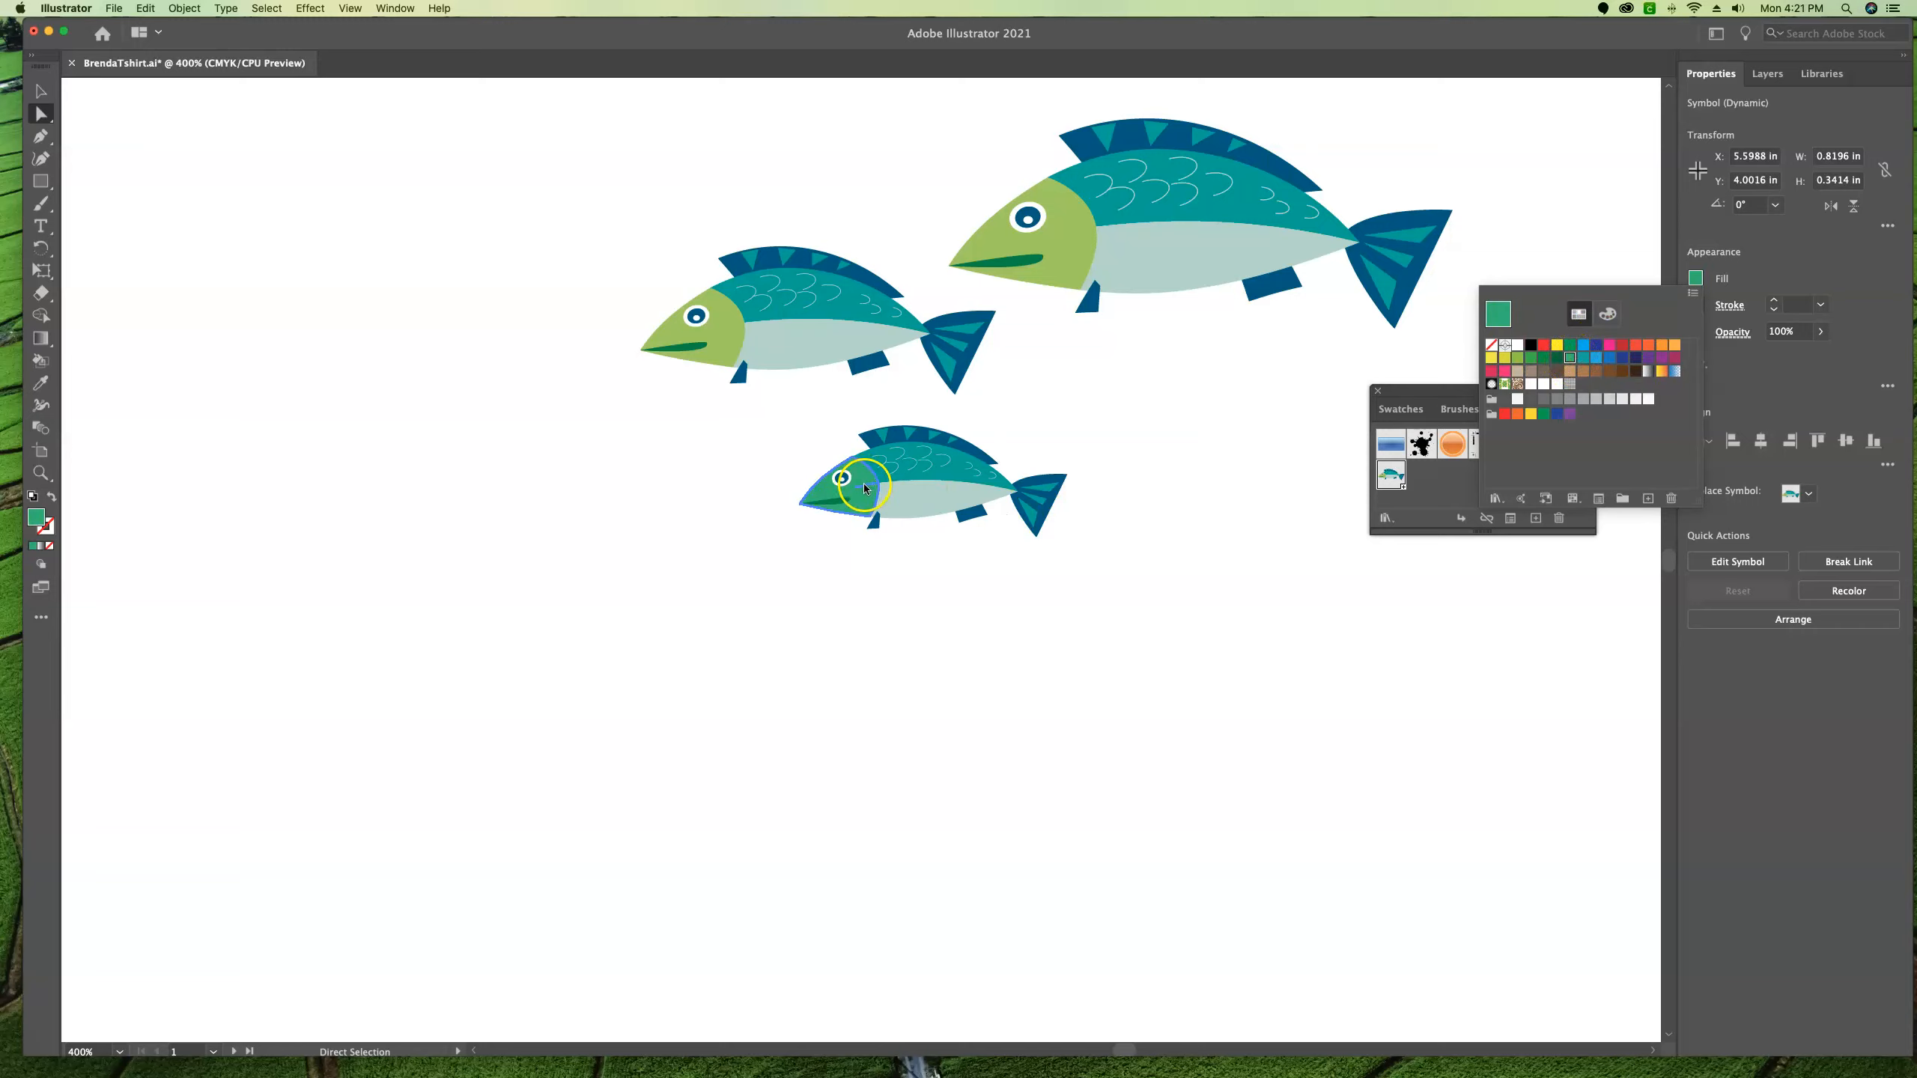
pyautogui.click(1206, 736)
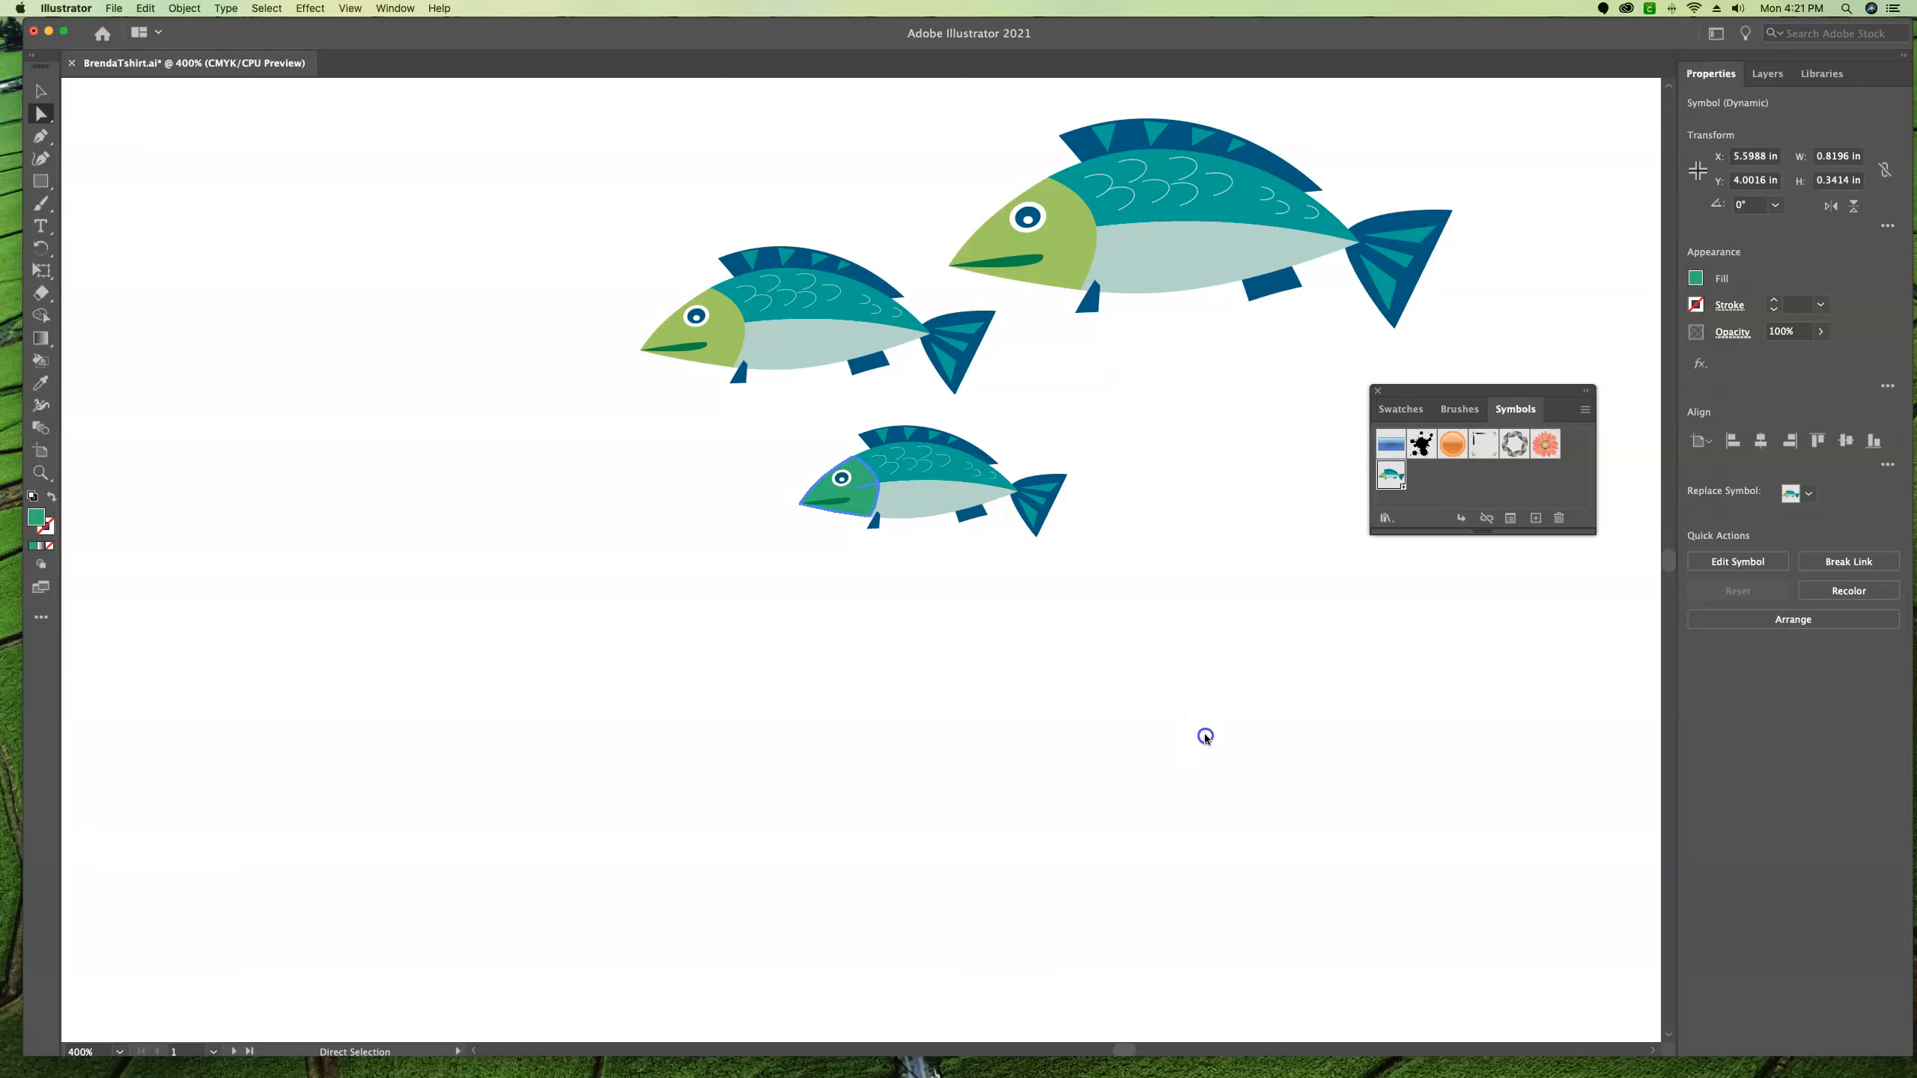
pyautogui.click(1205, 736)
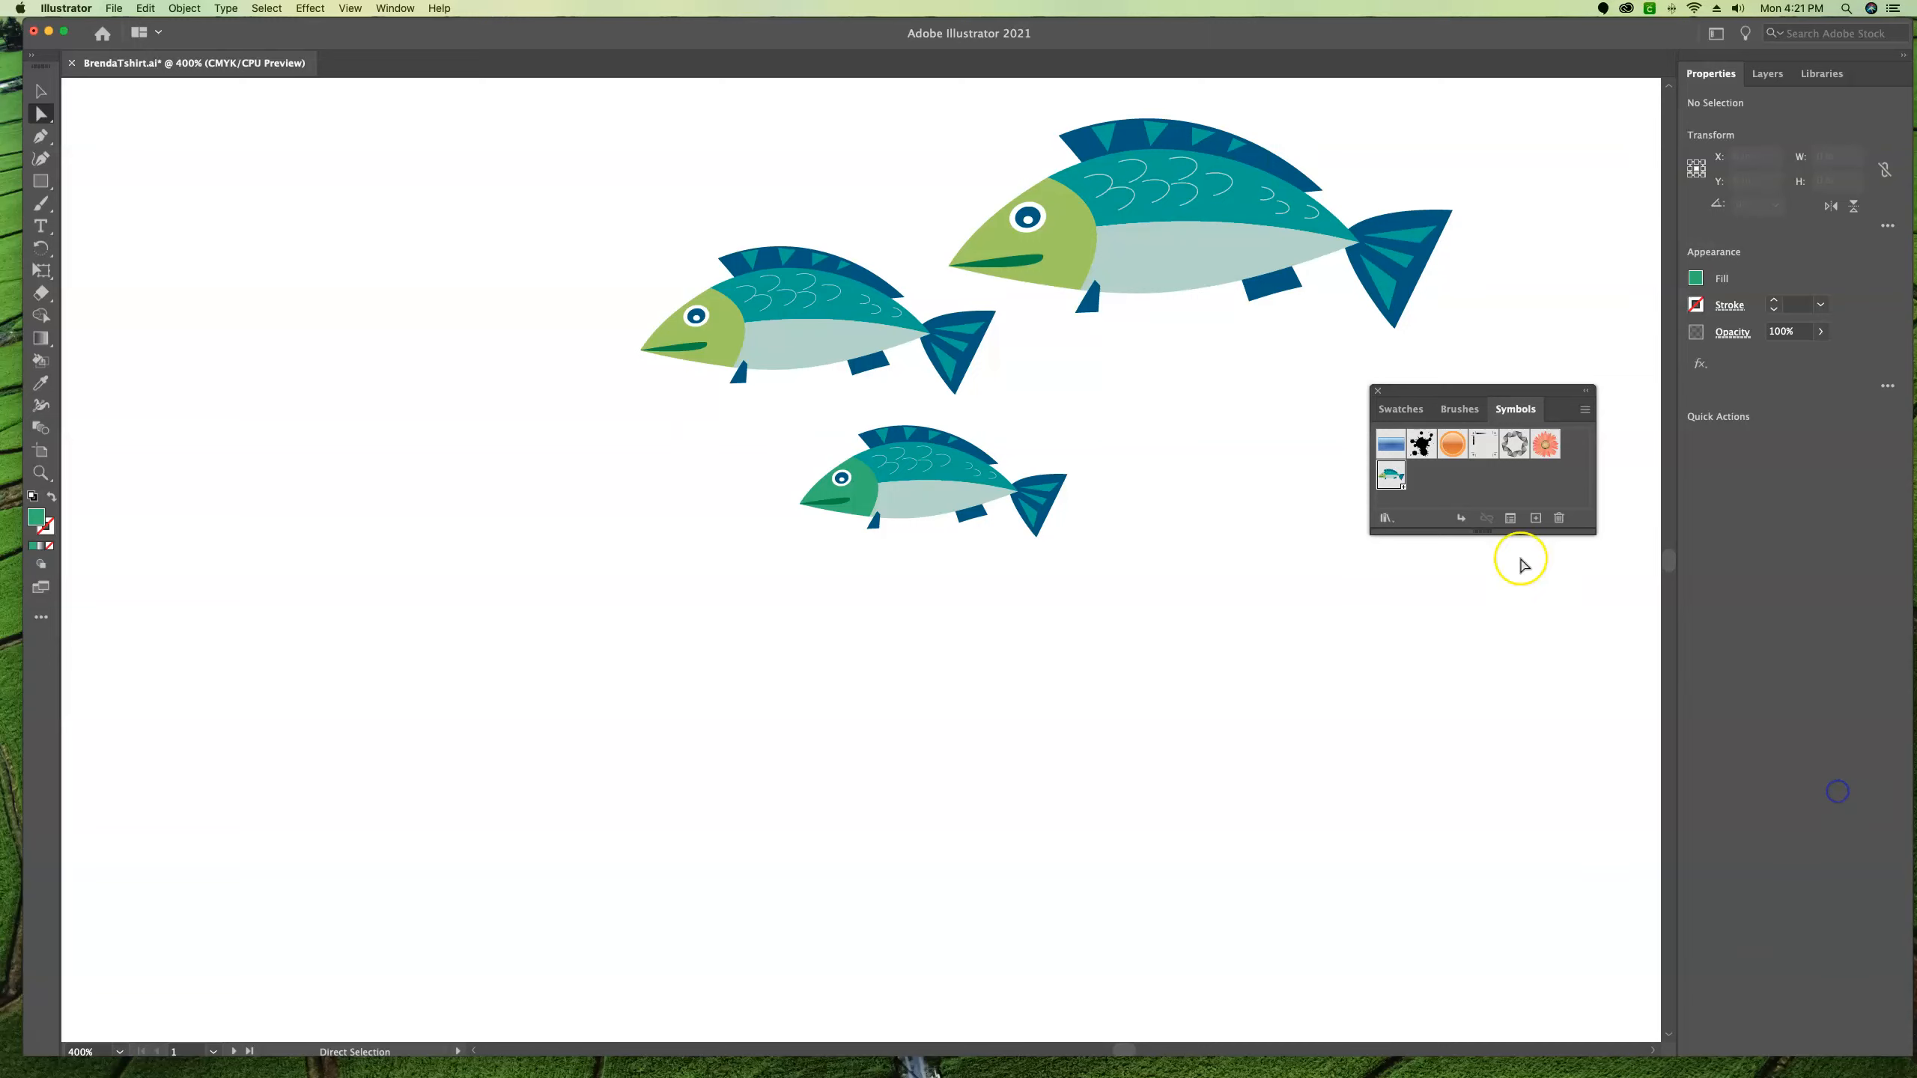
# Step: Go to artboard 2 and turn the green flower into a dynamic Movie Clip symbol named Flower
pyautogui.click(214, 1051)
pyautogui.click(230, 1036)
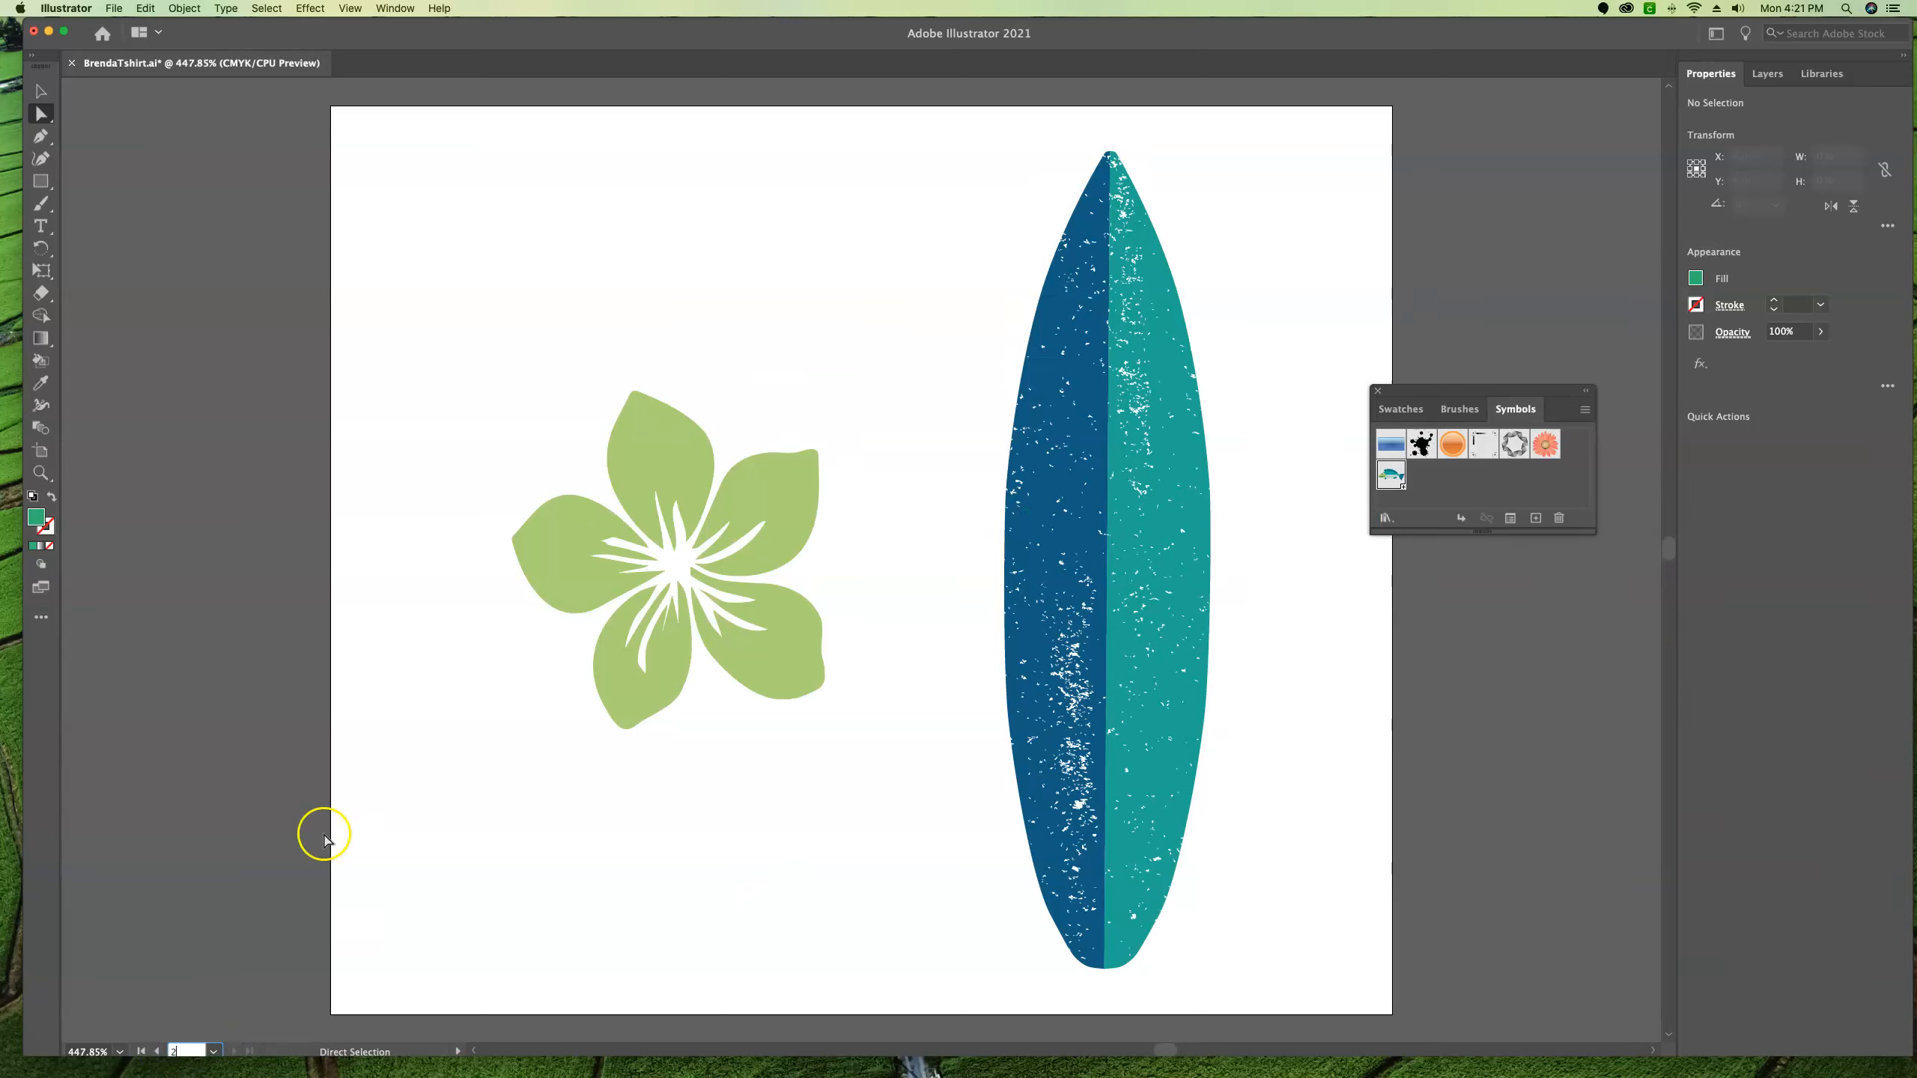
pyautogui.click(44, 92)
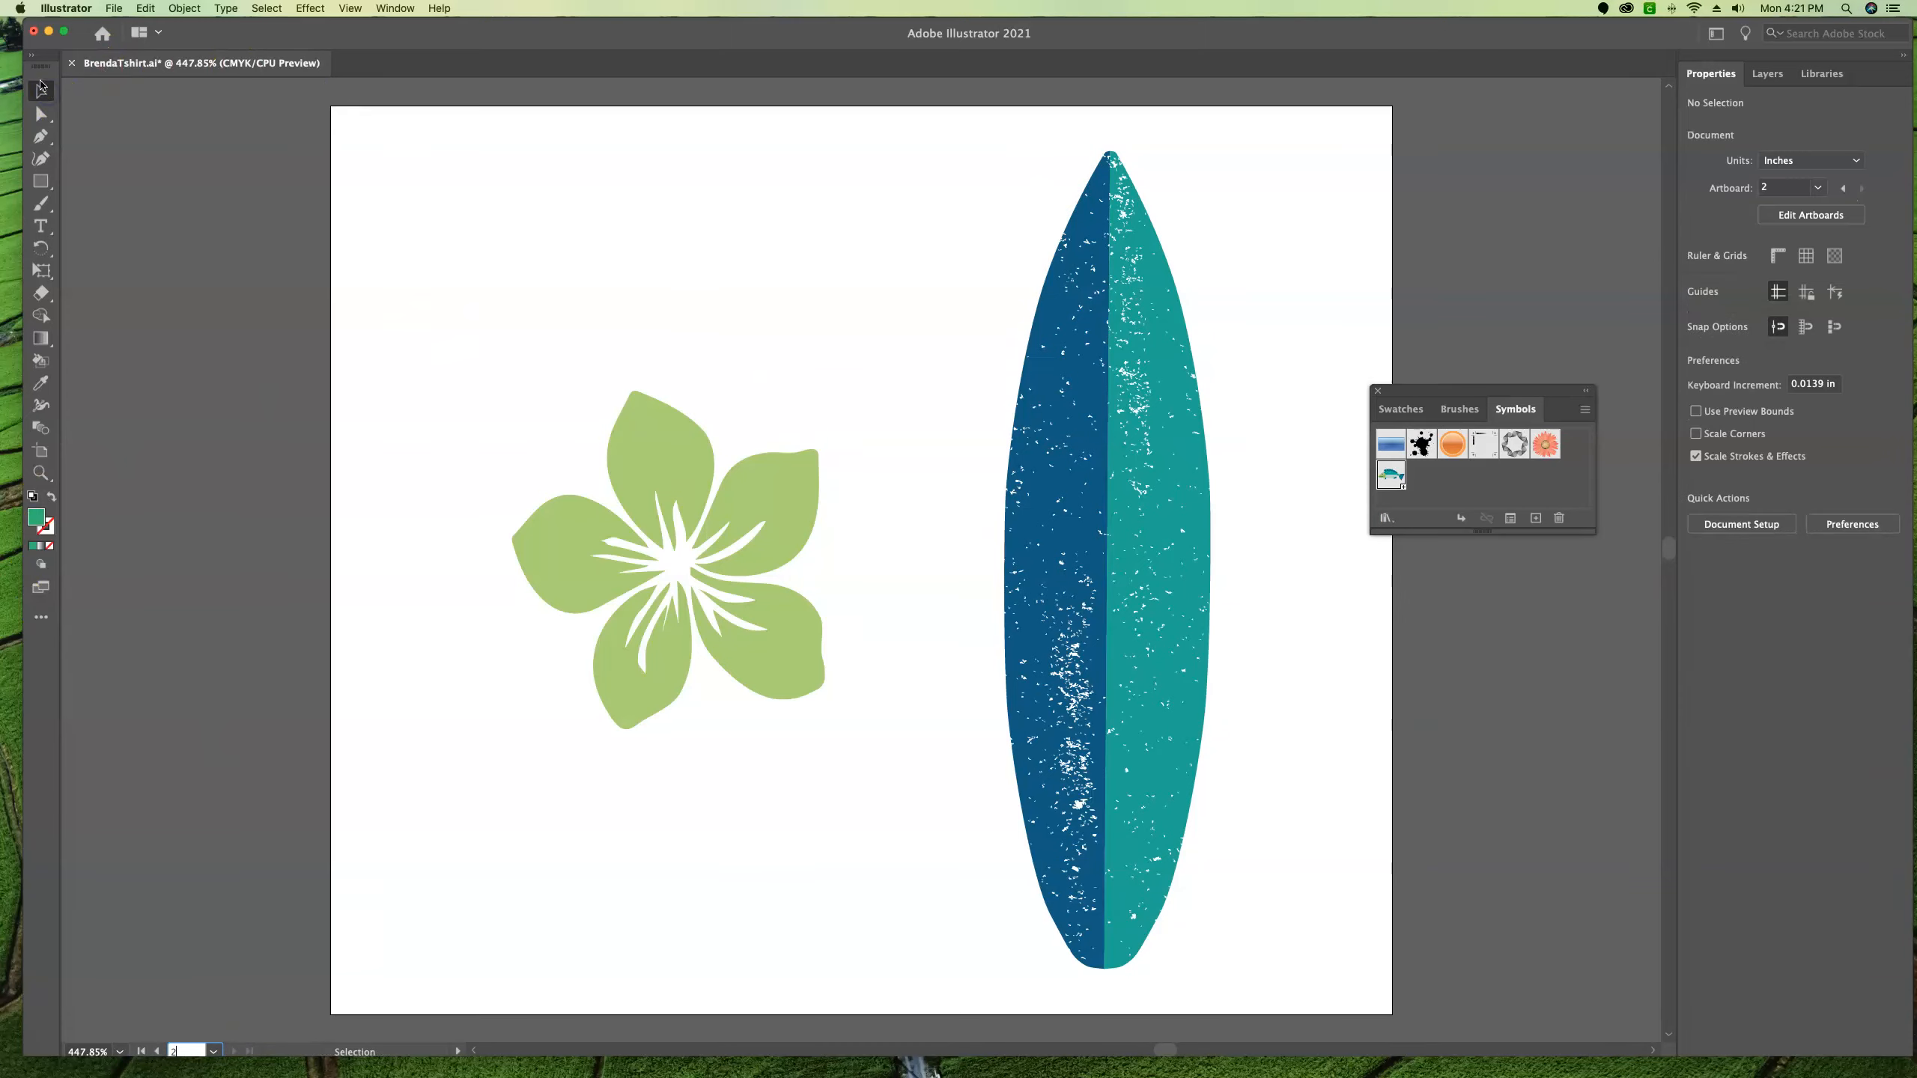
pyautogui.click(778, 480)
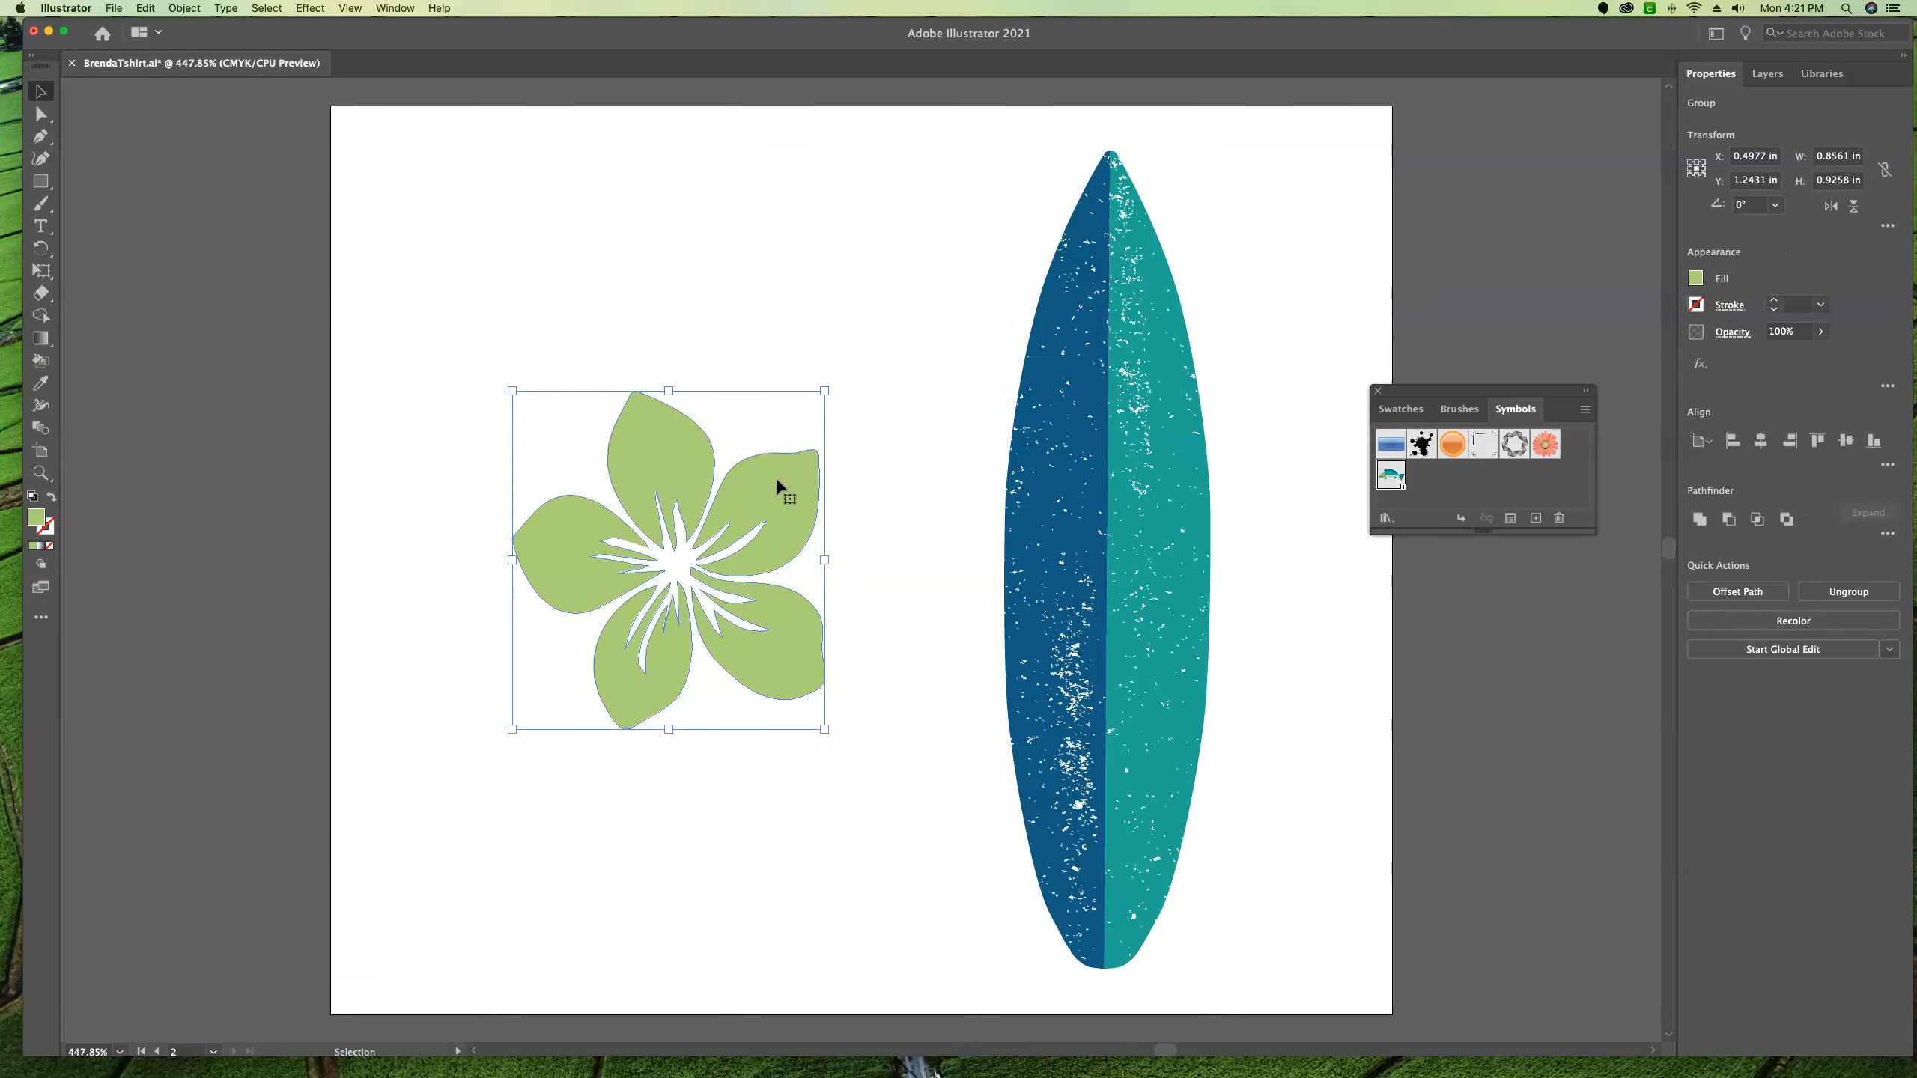
pyautogui.hscroll(-1, 776, 476)
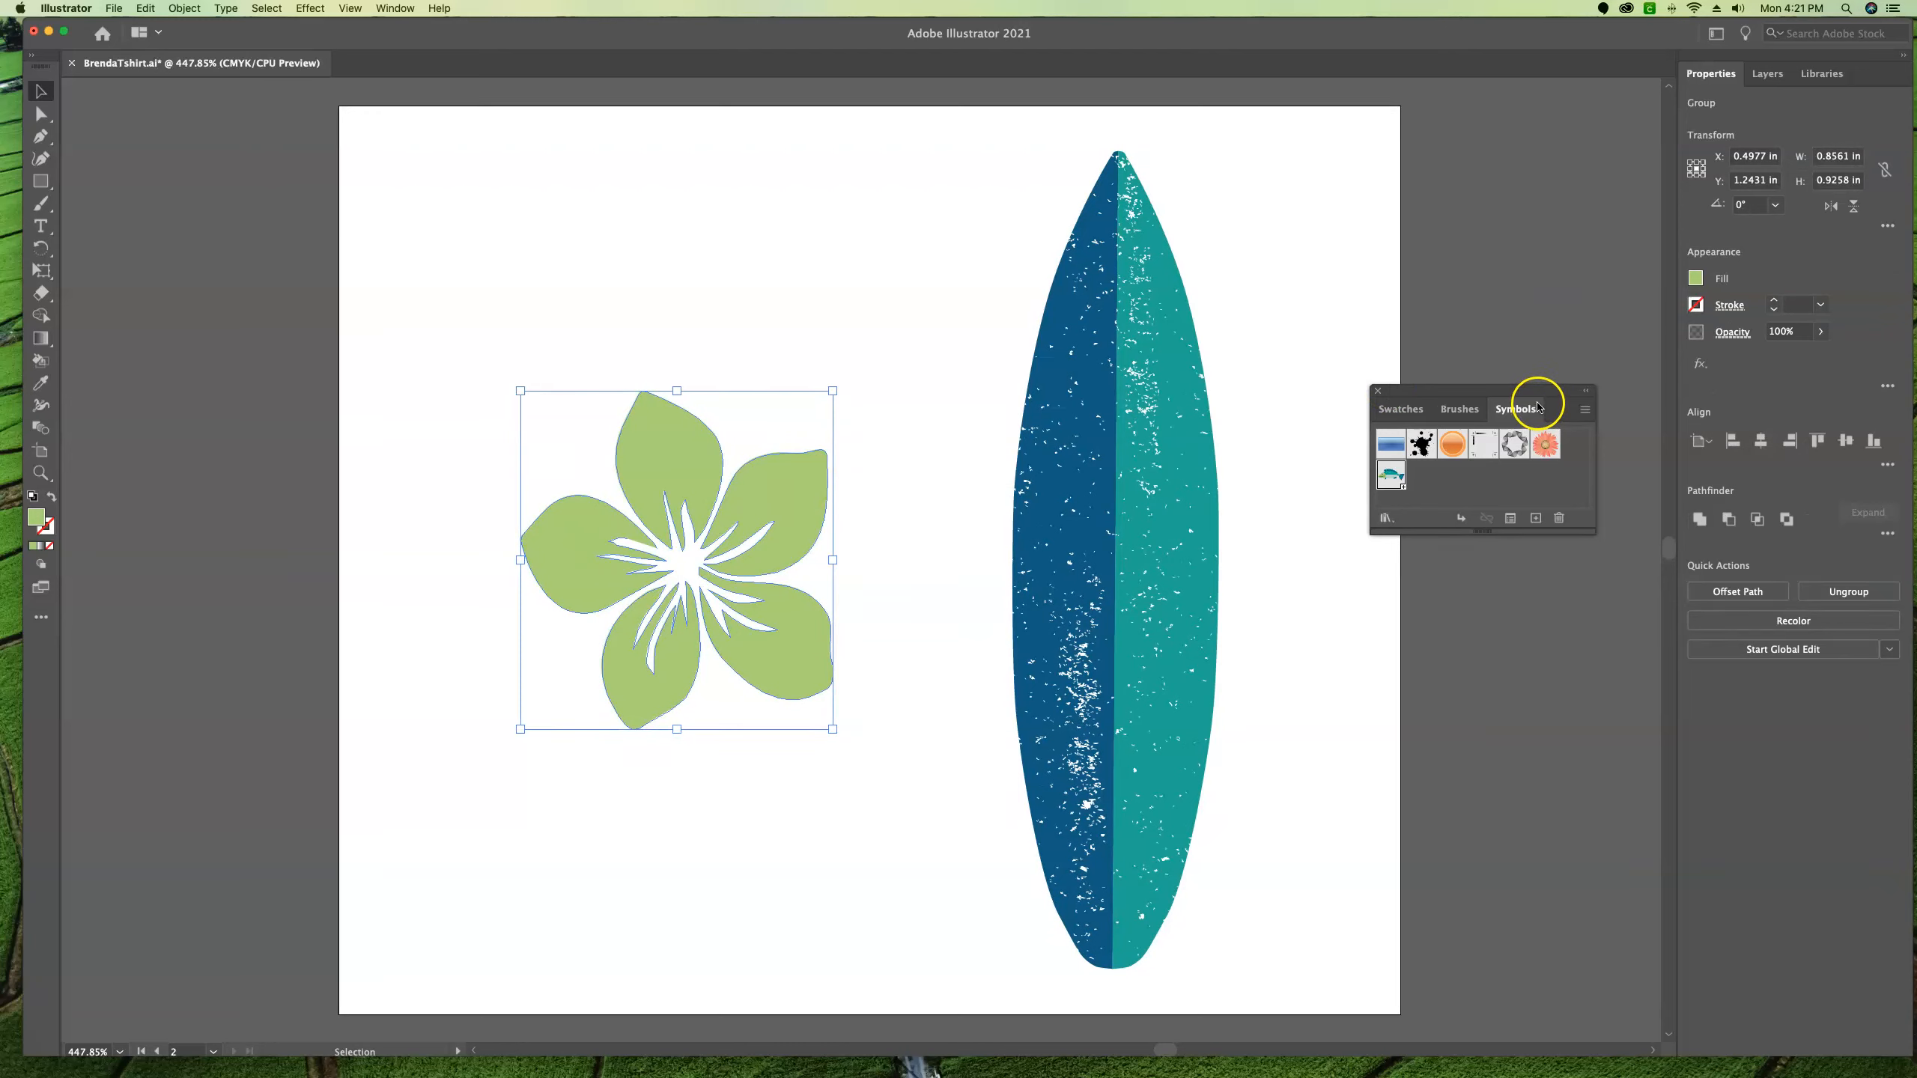
pyautogui.click(1535, 519)
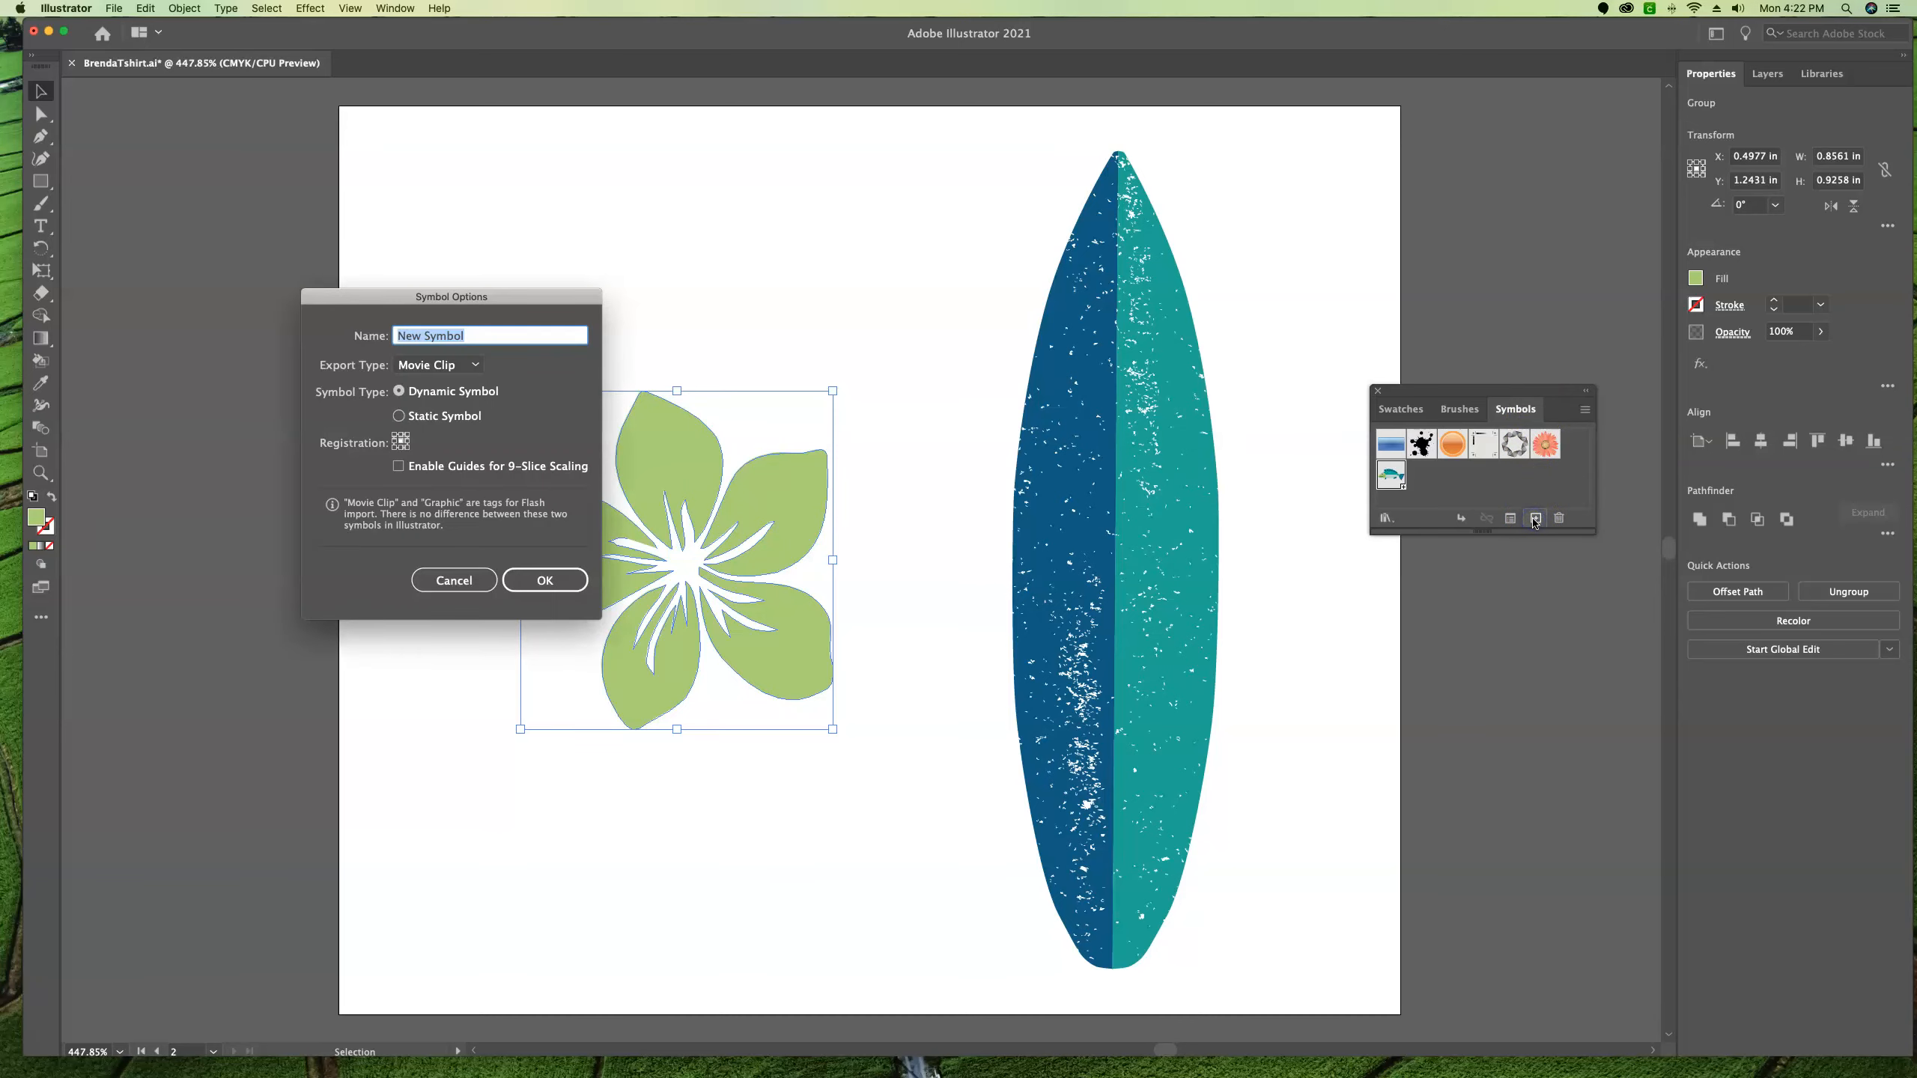
pyautogui.moveTo(462, 299); pyautogui.dragTo(311, 161)
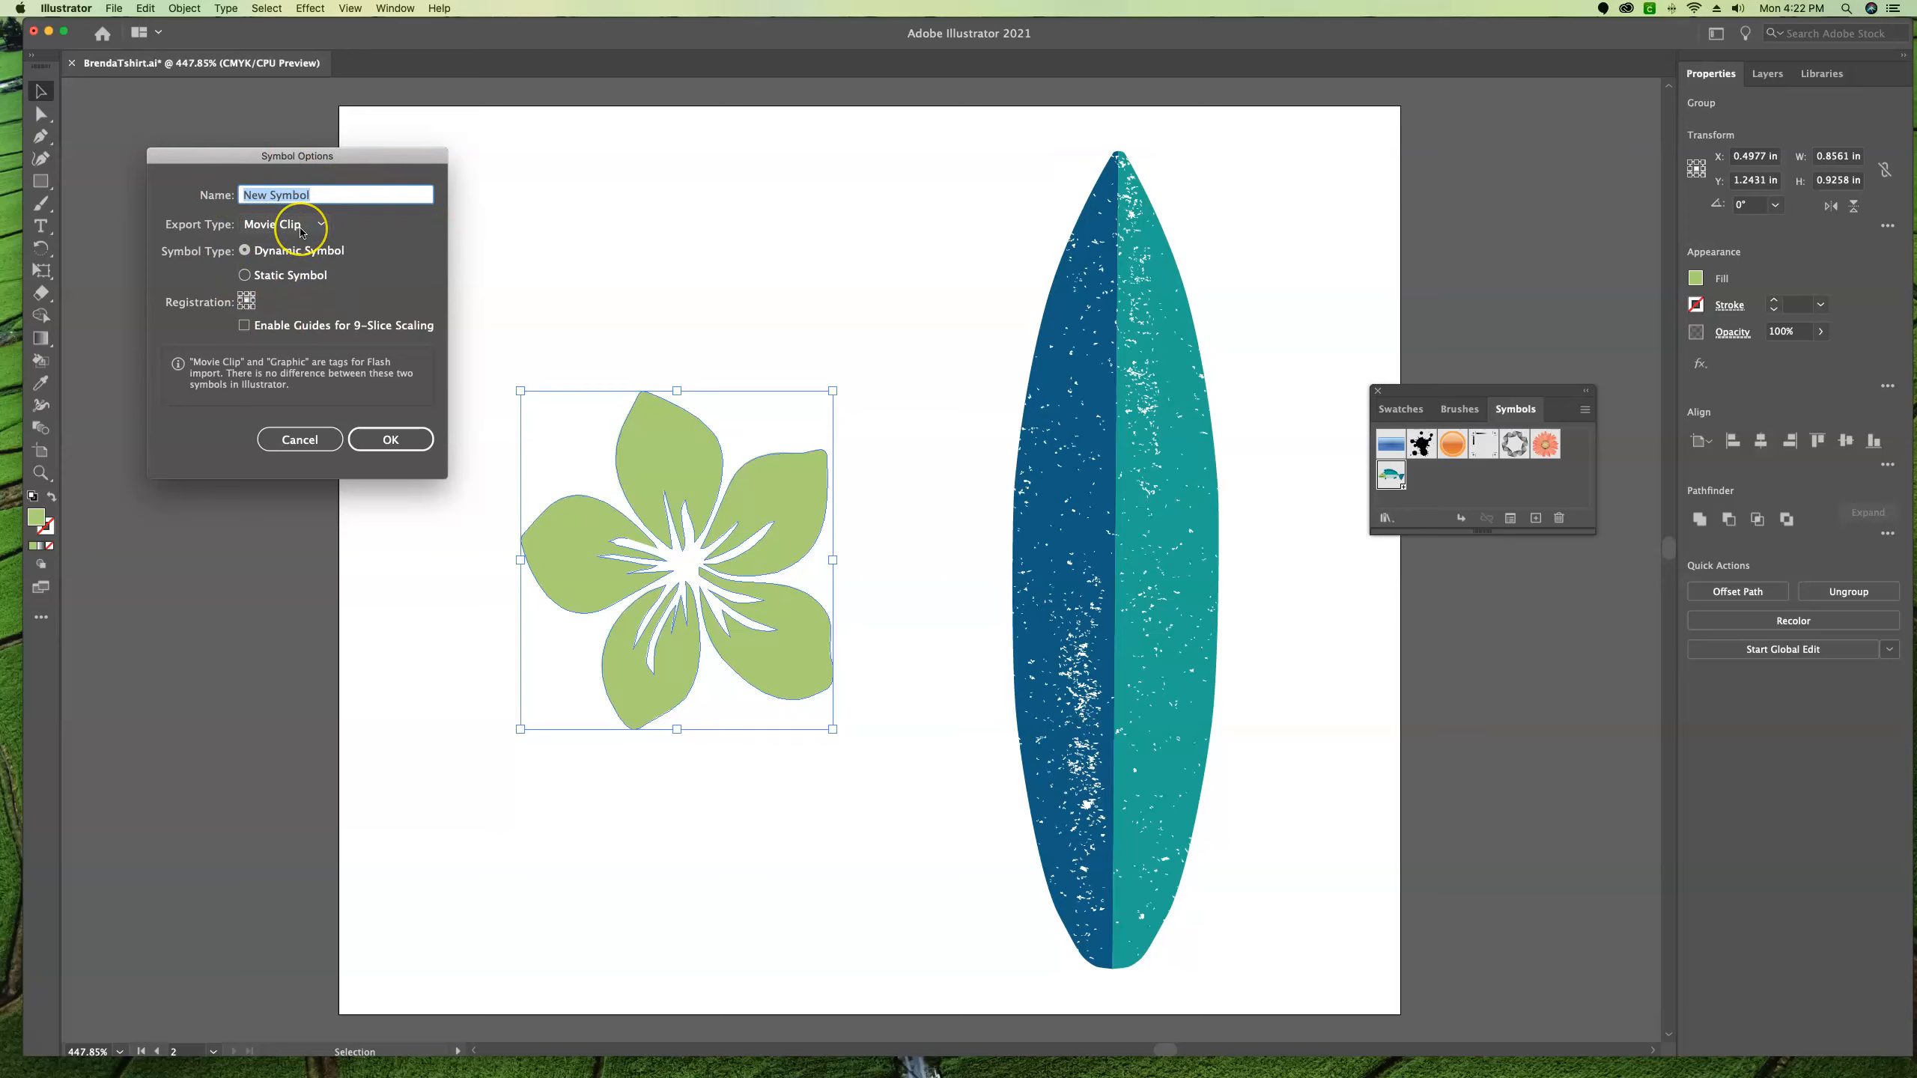
pyautogui.write('Flower')
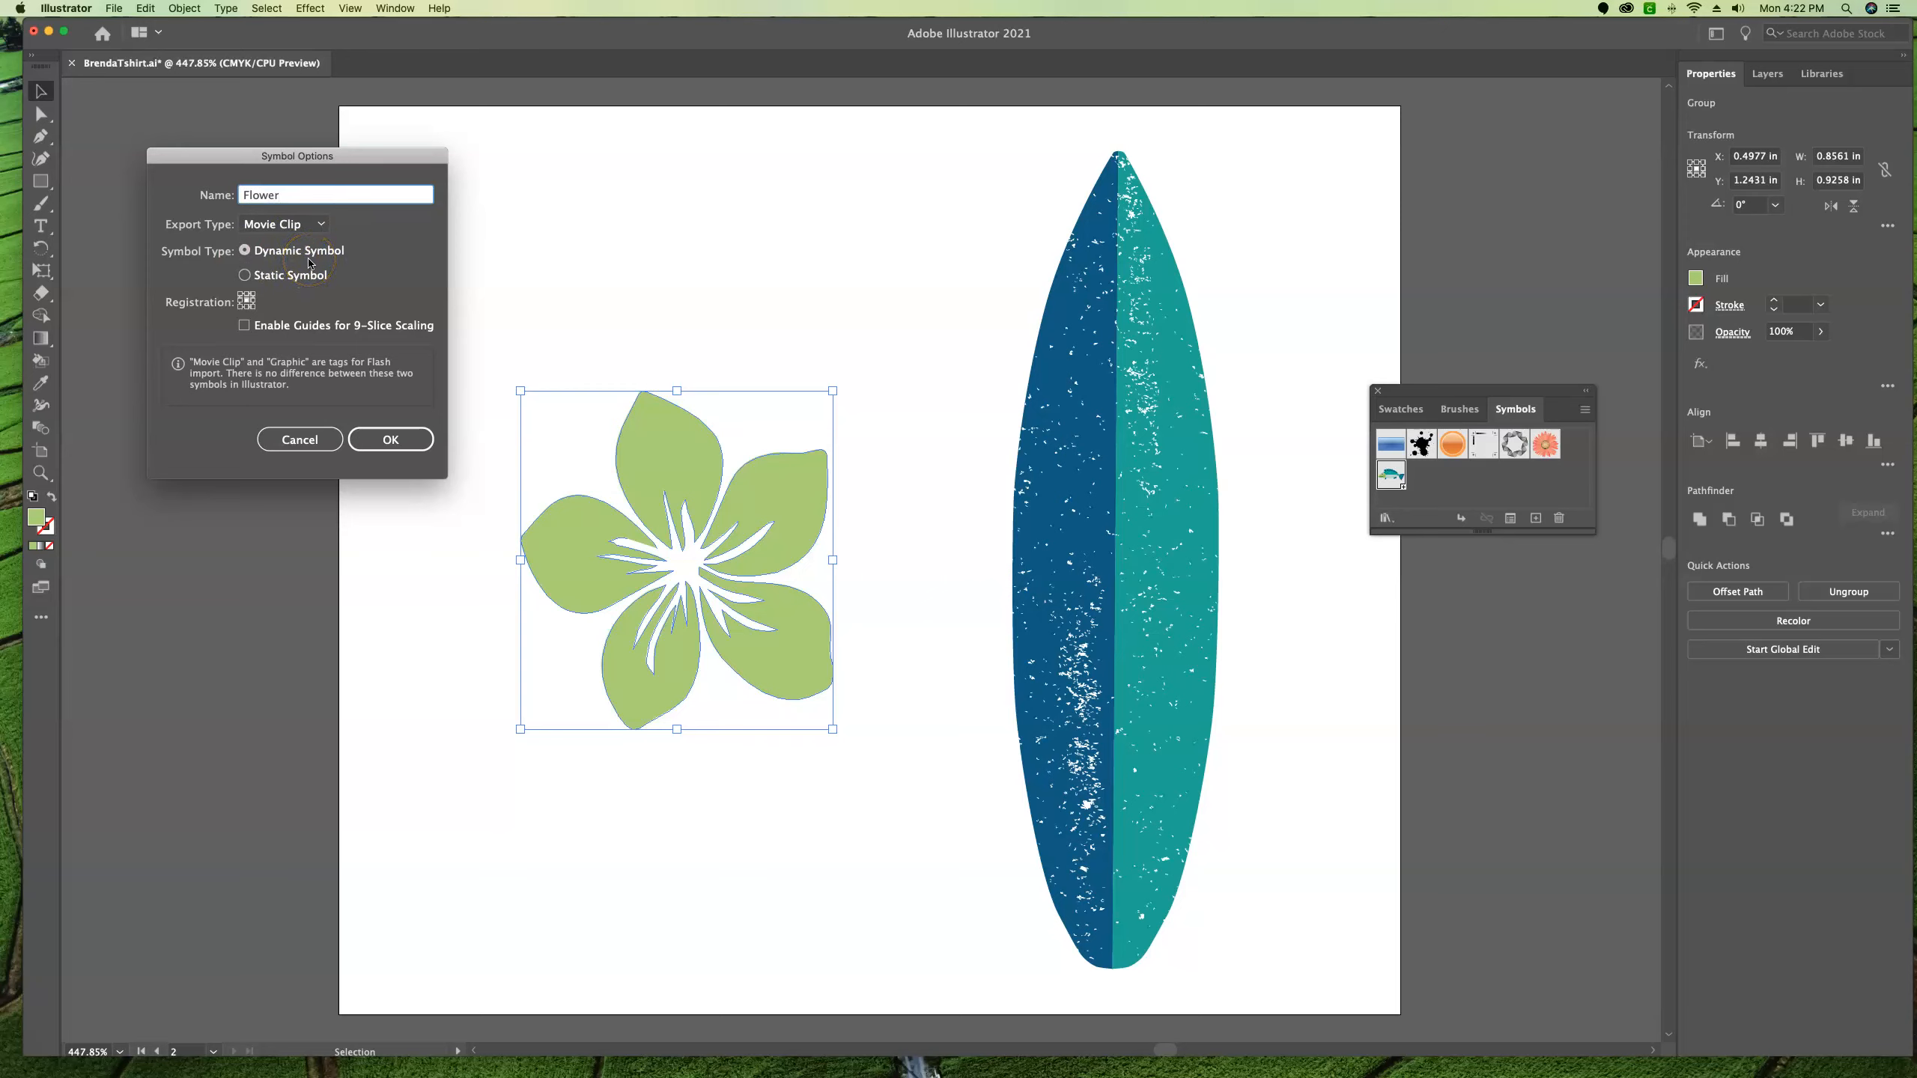
pyautogui.click(390, 439)
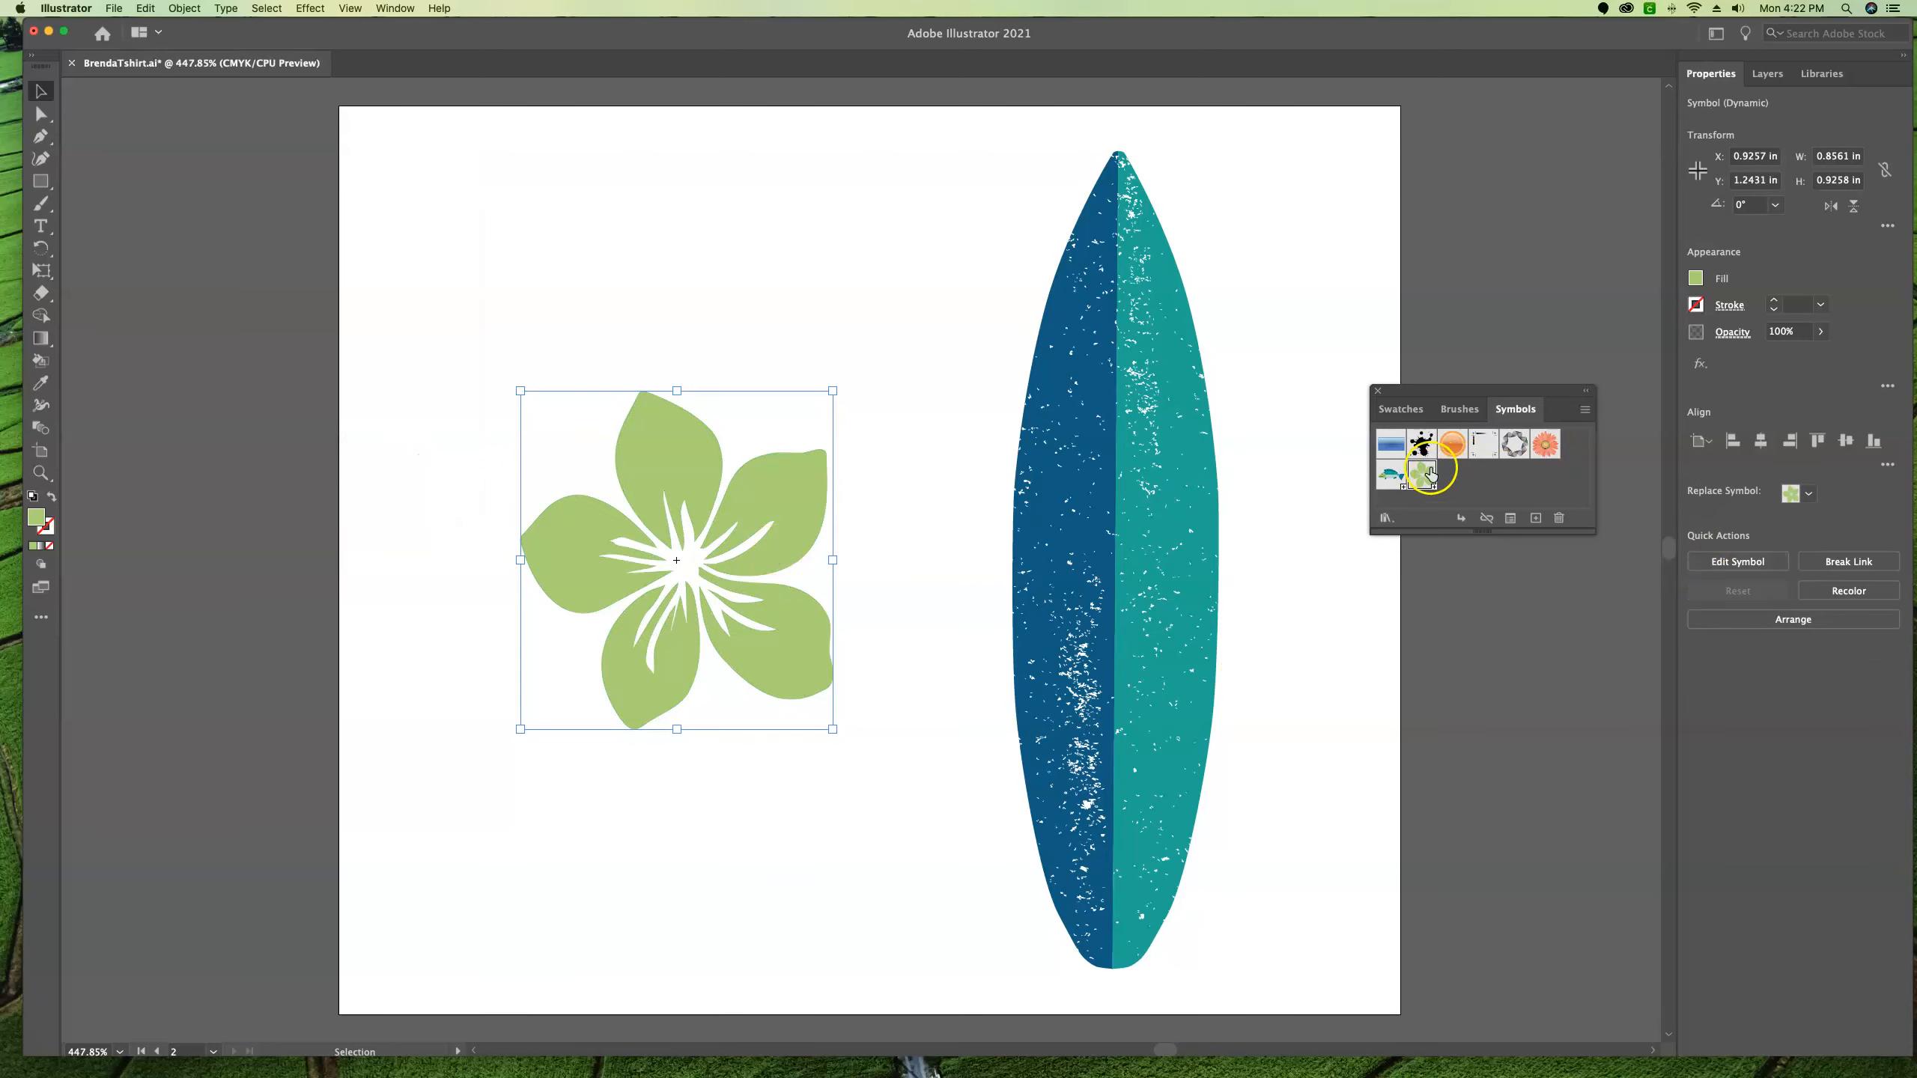
pyautogui.click(838, 290)
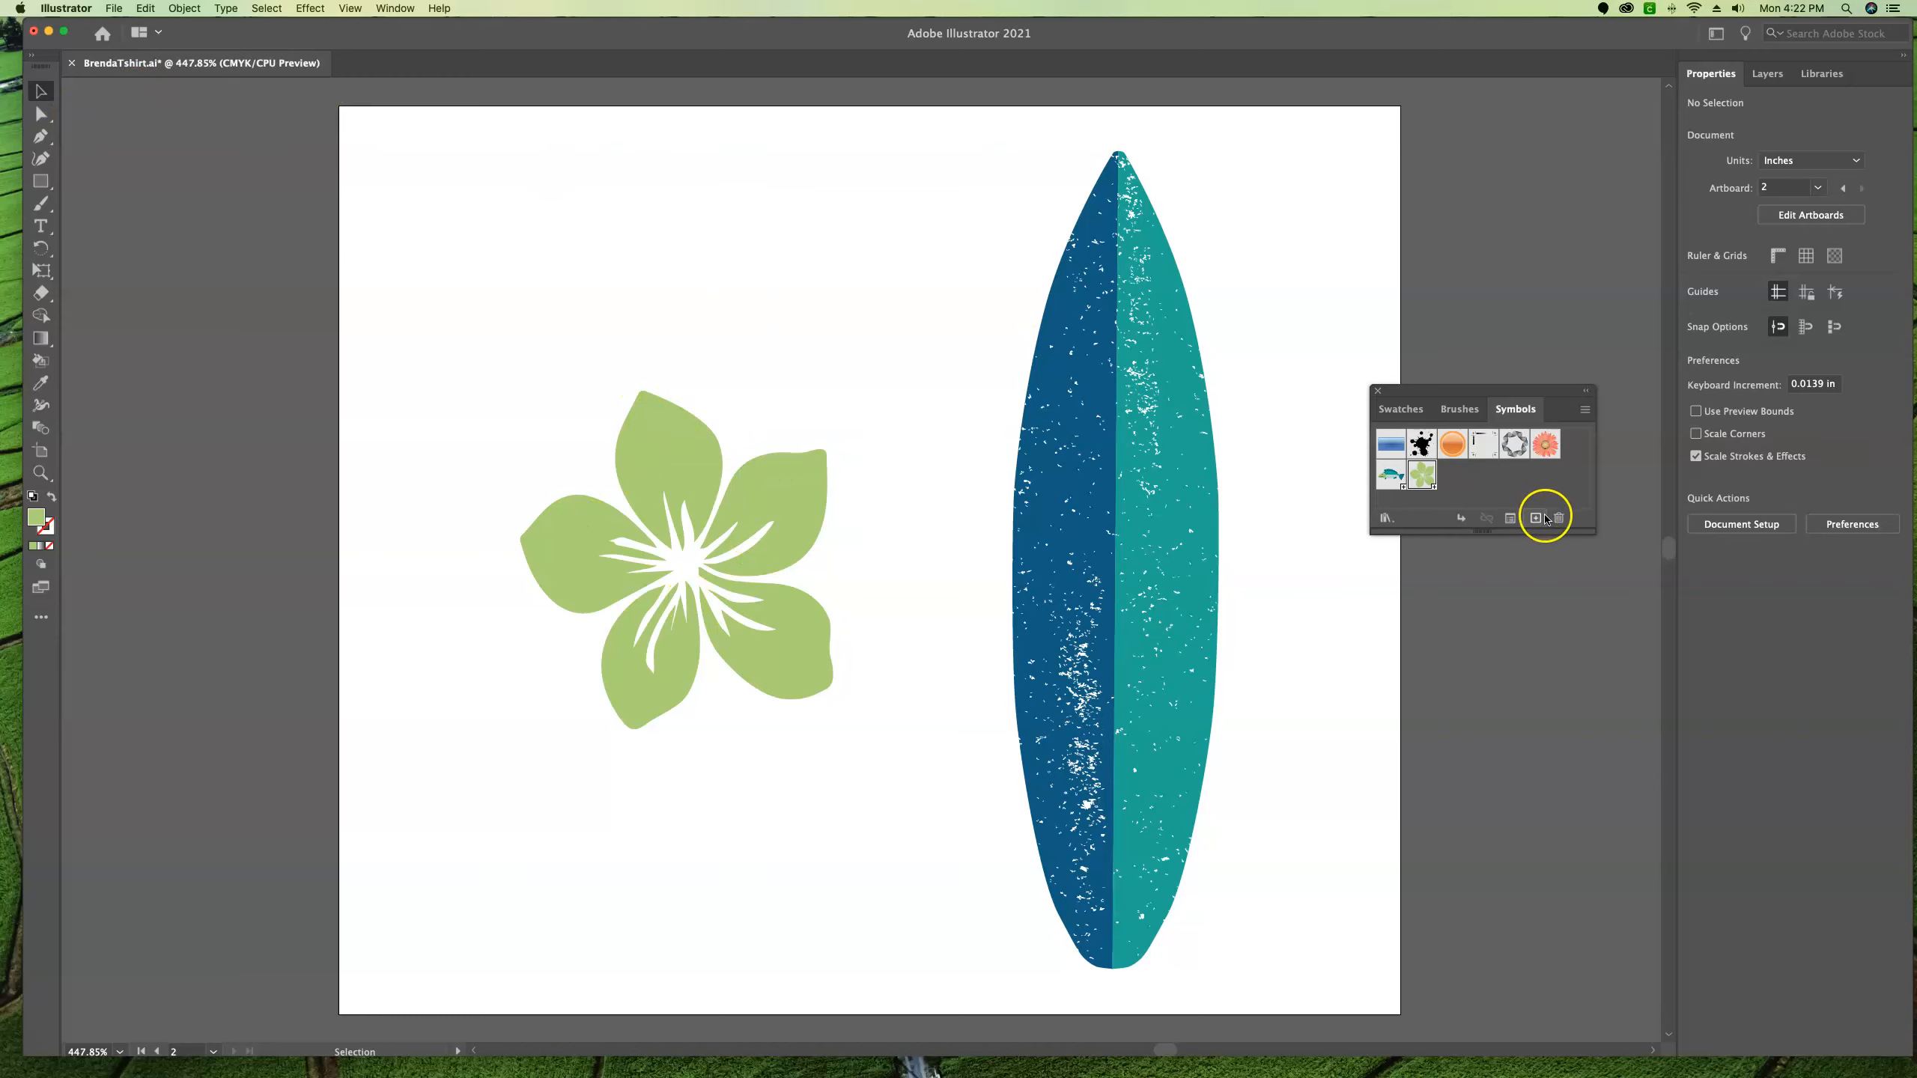
# Step: Turn the blue and teal surfboard into a dynamic Movie Clip symbol named Surfboard and deselect it
pyautogui.click(1153, 414)
pyautogui.moveTo(1143, 438); pyautogui.dragTo(1444, 484)
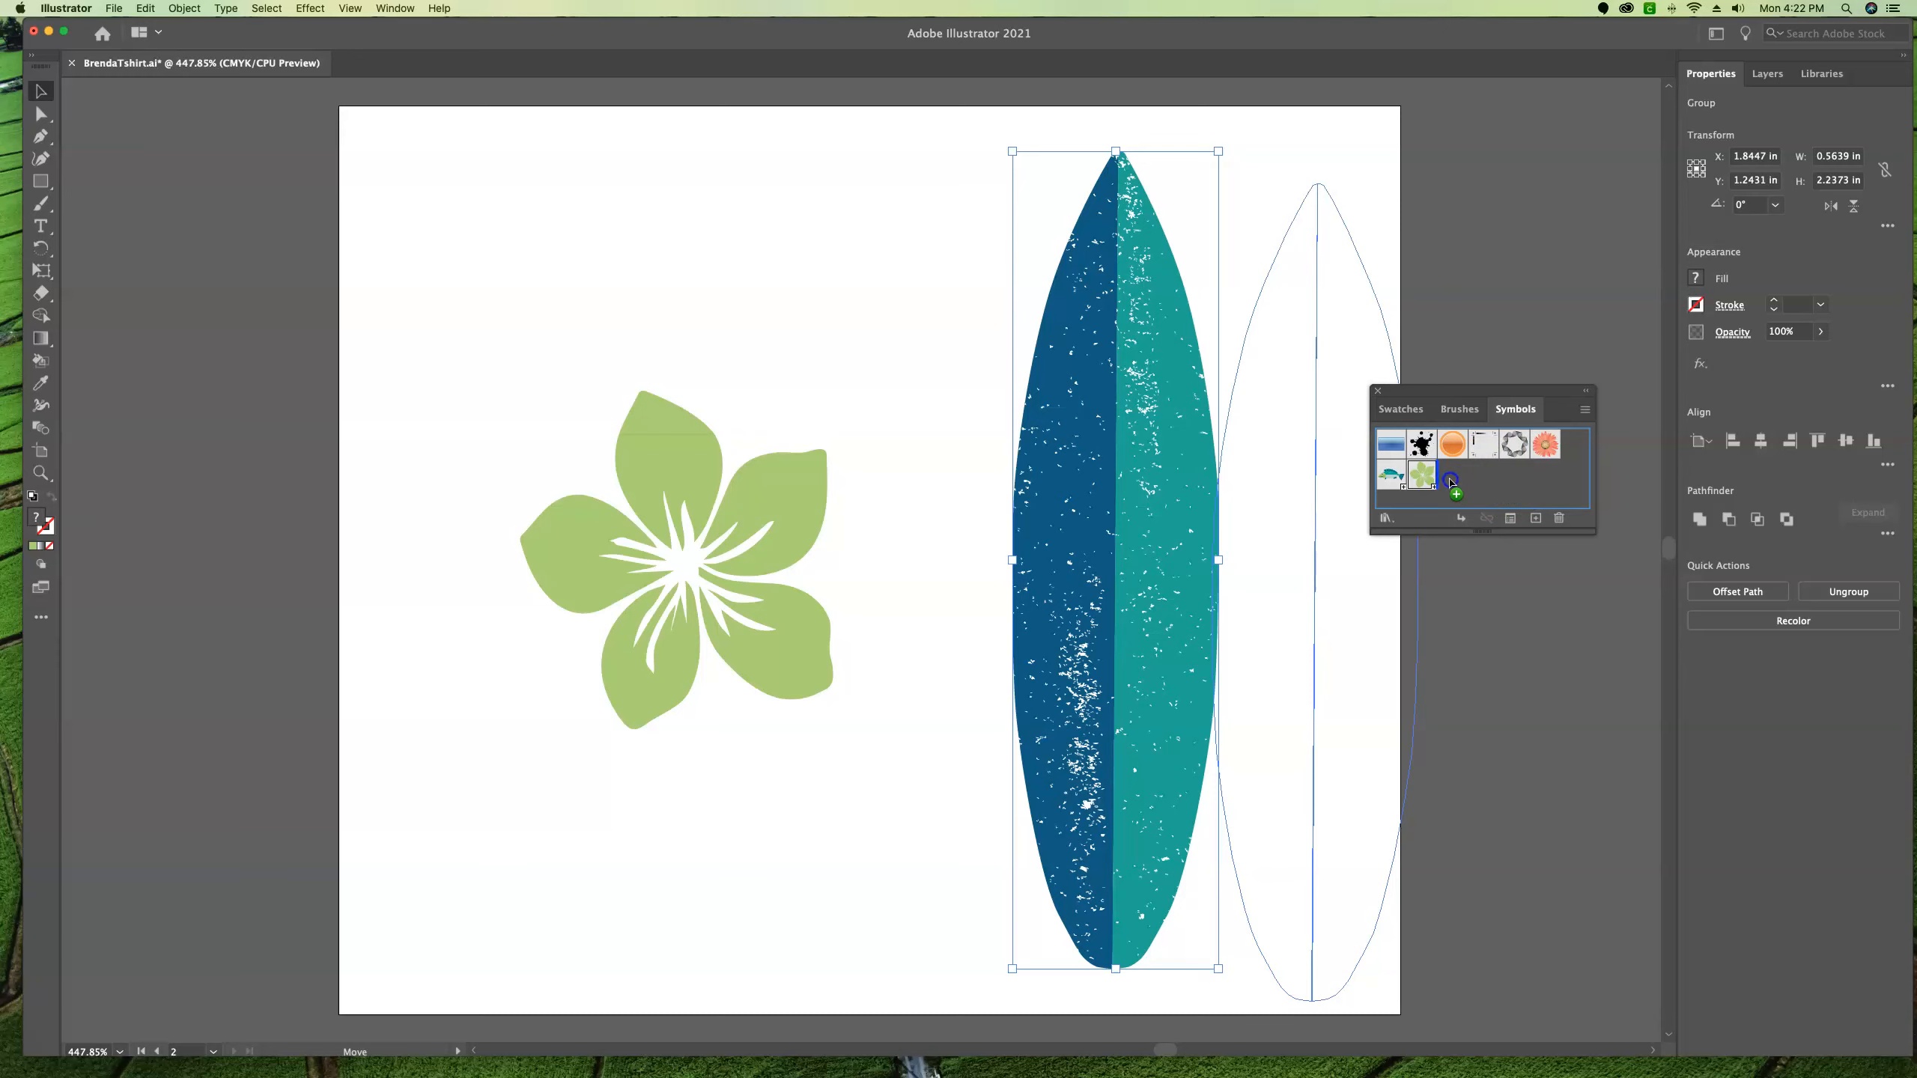
pyautogui.moveTo(1450, 481); pyautogui.dragTo(1451, 483)
pyautogui.moveTo(275, 157); pyautogui.dragTo(472, 118)
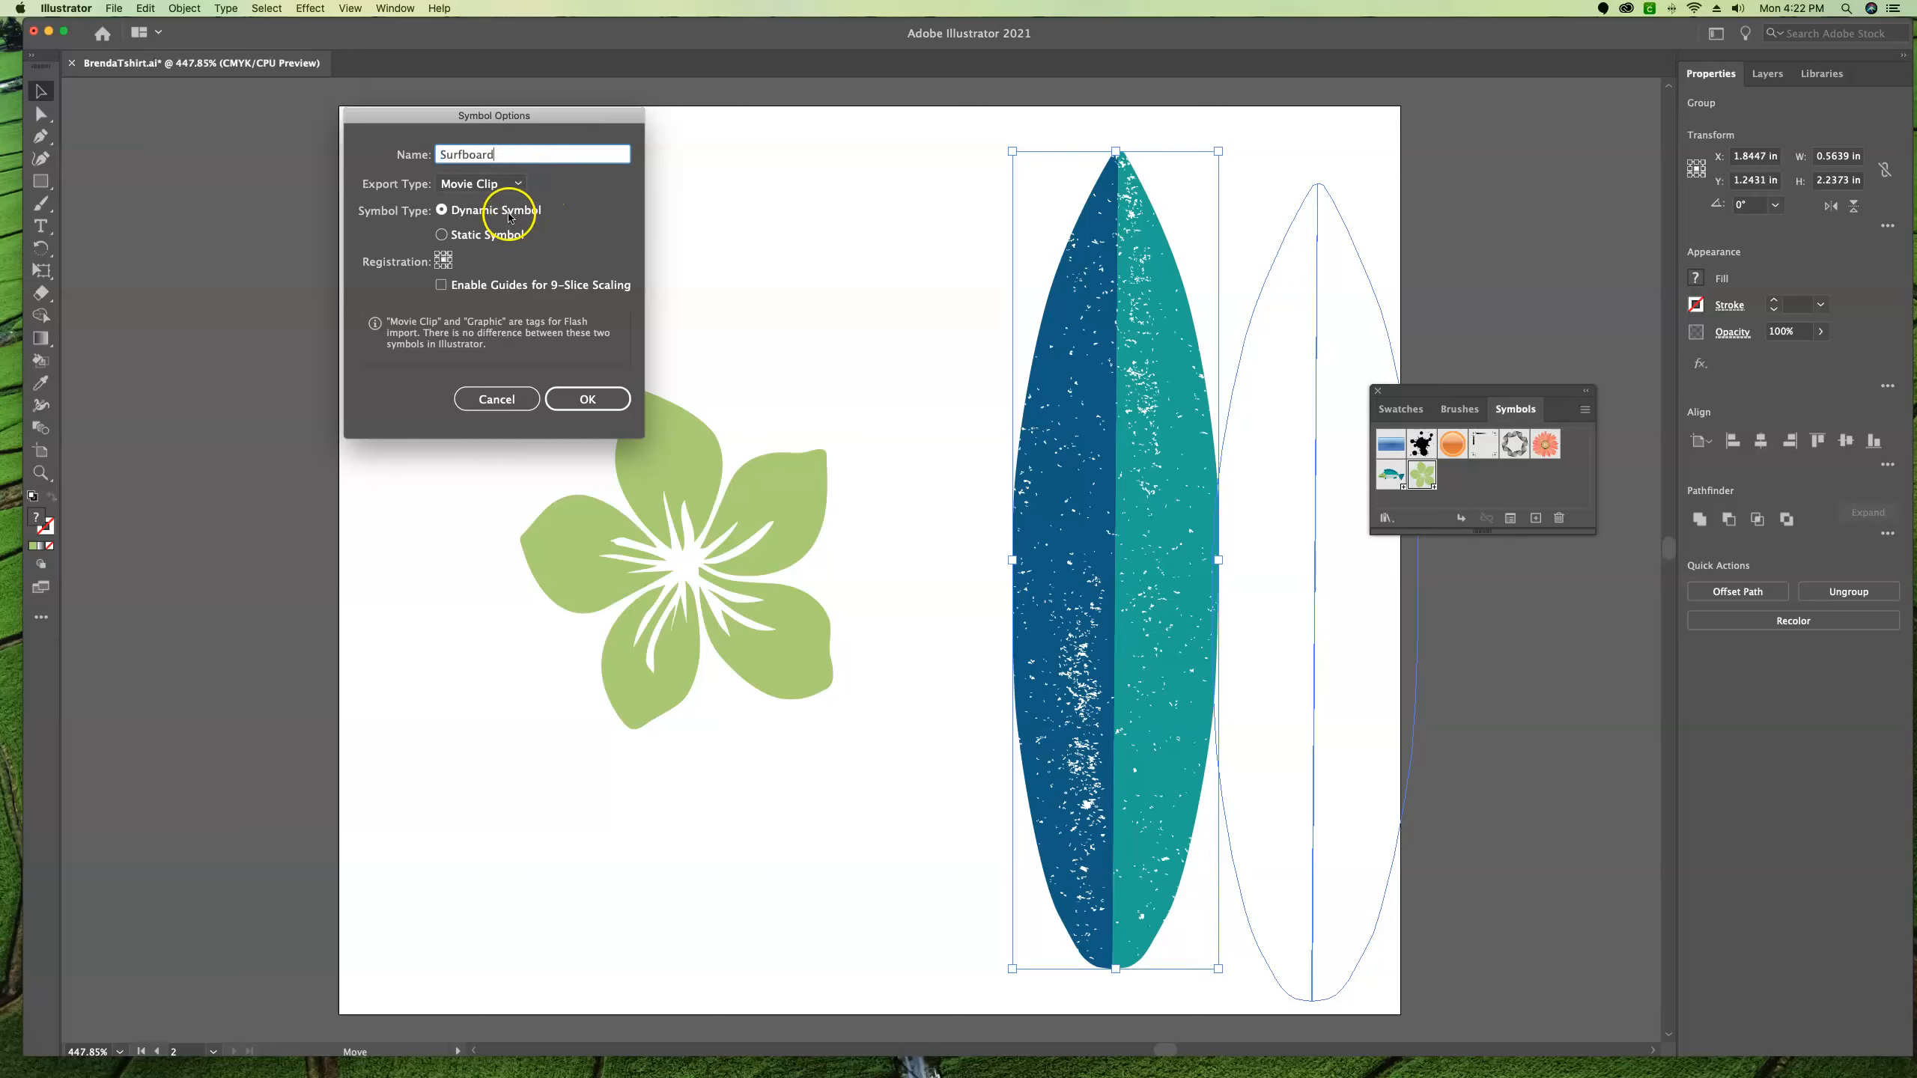
pyautogui.click(603, 398)
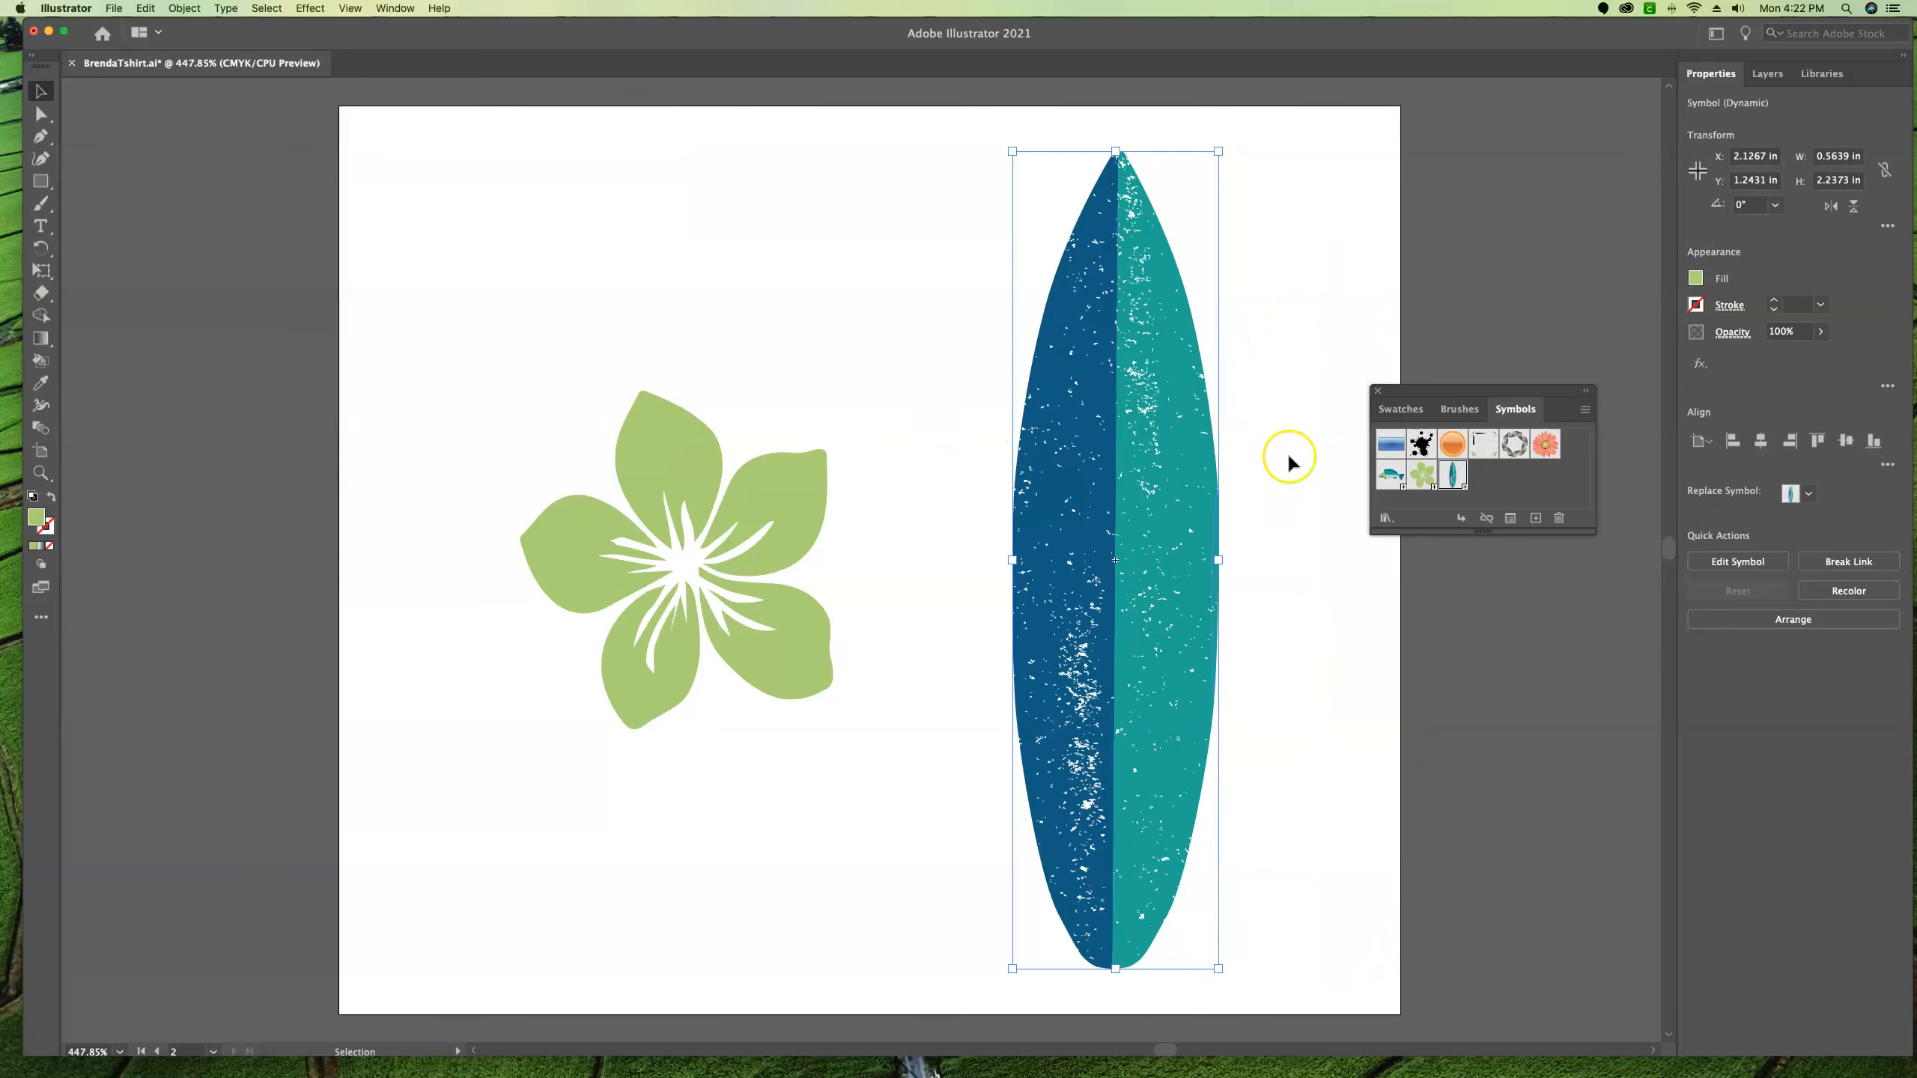
pyautogui.click(820, 258)
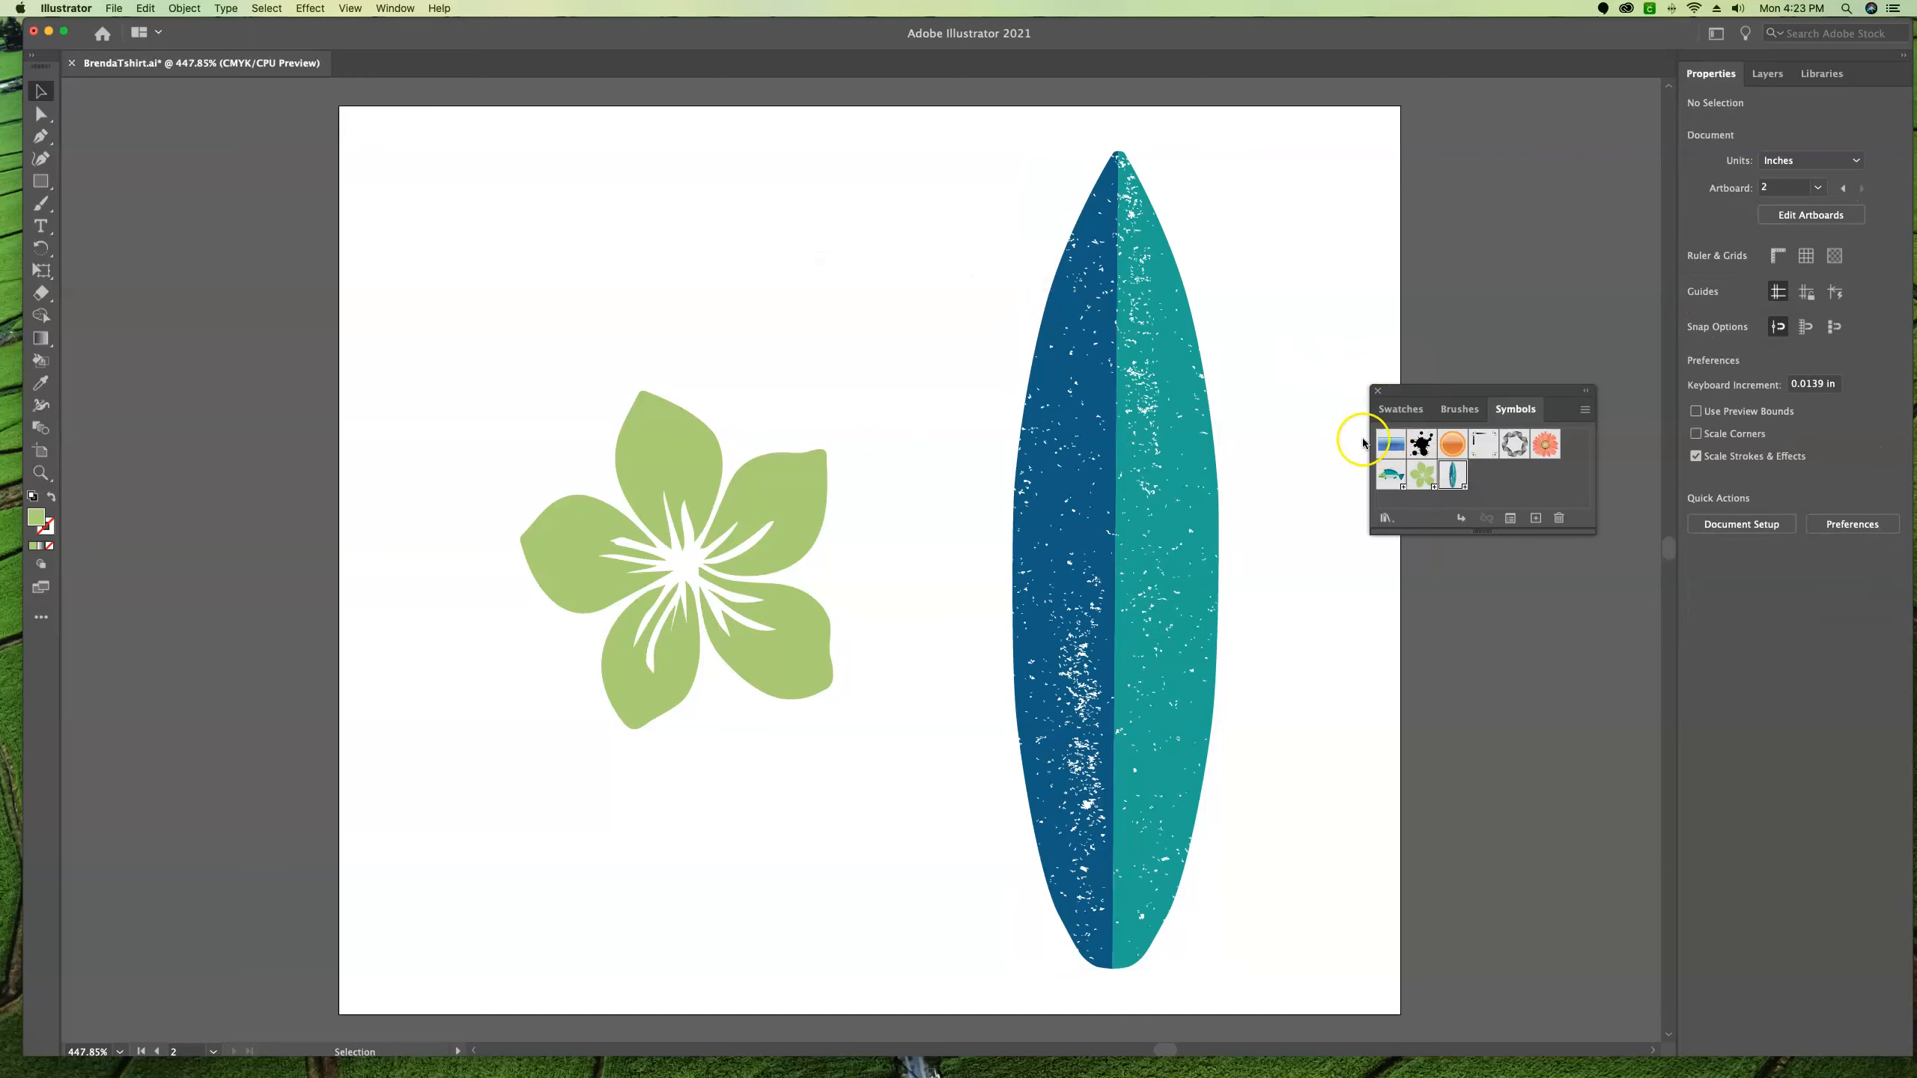
# Step: Go to artboard 1 and place four instances of the Flower symbol in an arc above the fish
pyautogui.click(213, 1051)
pyautogui.click(238, 1017)
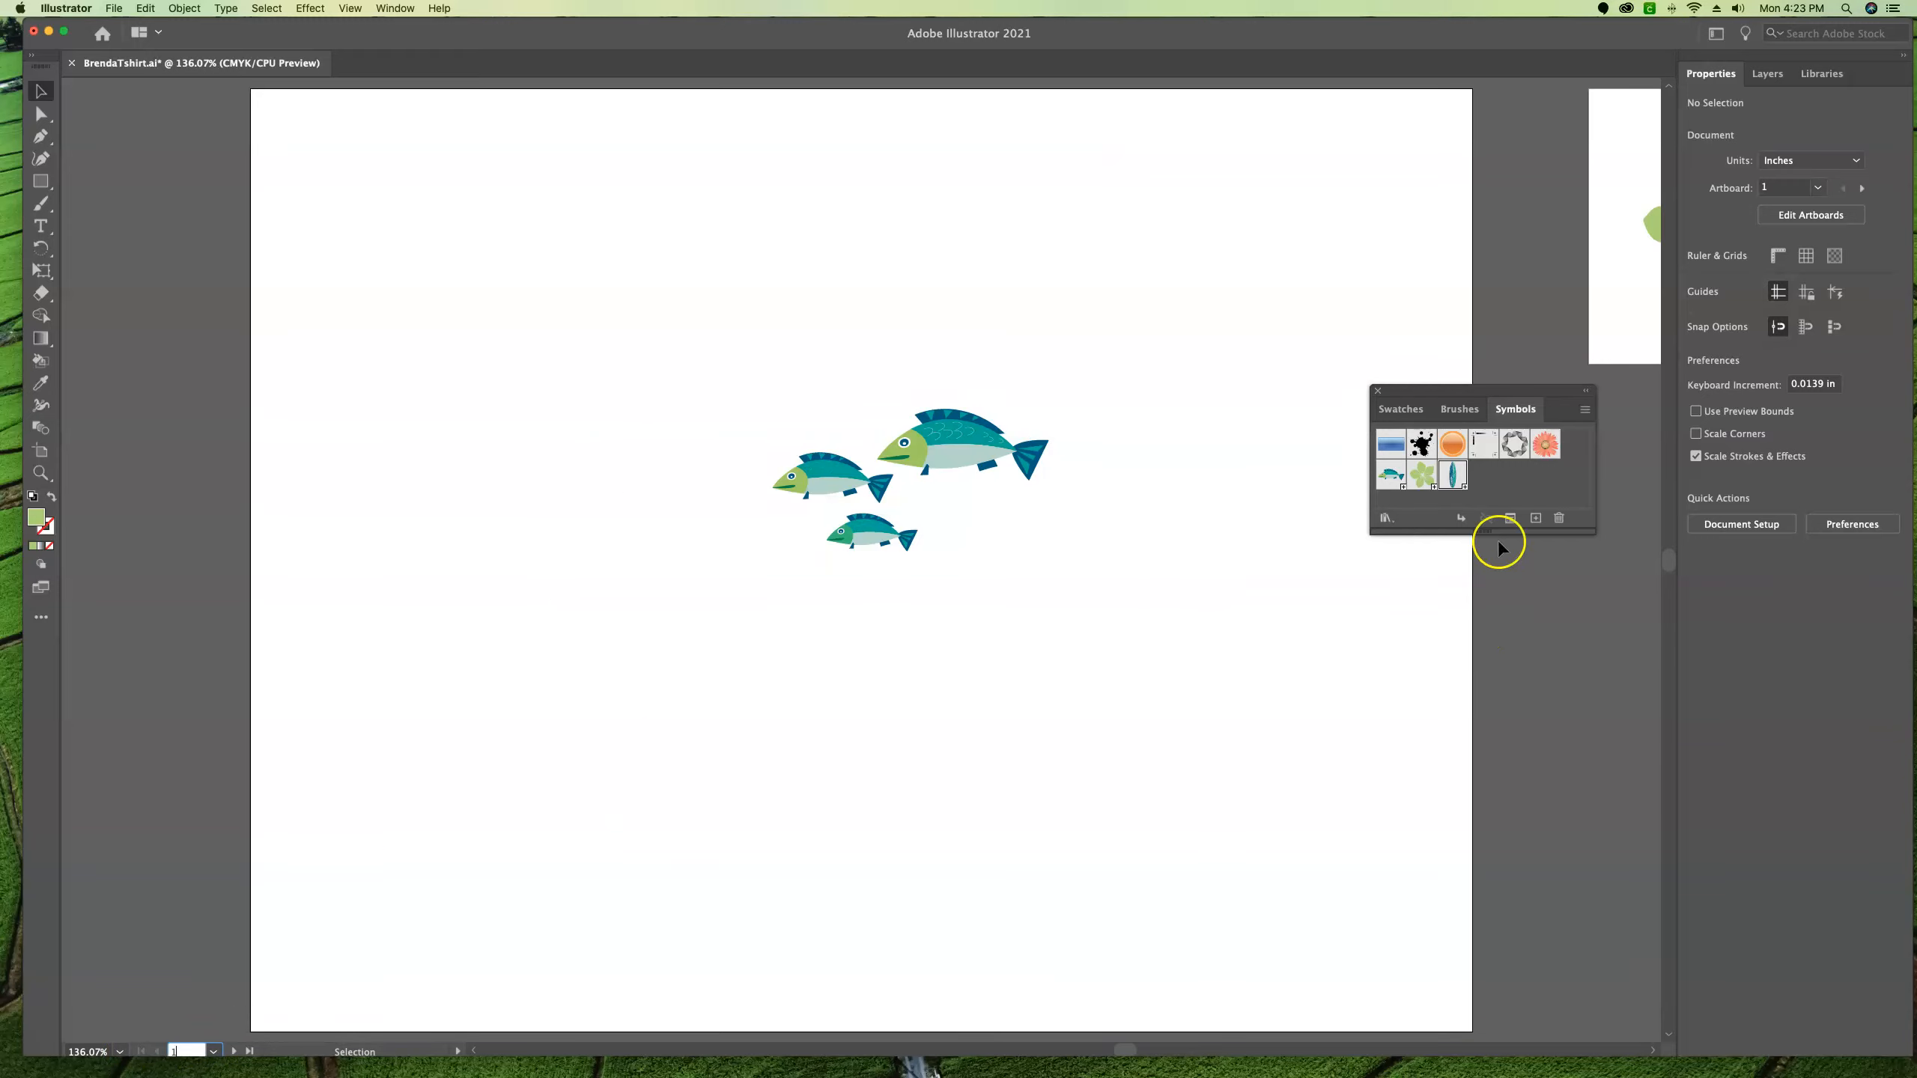
pyautogui.click(1424, 475)
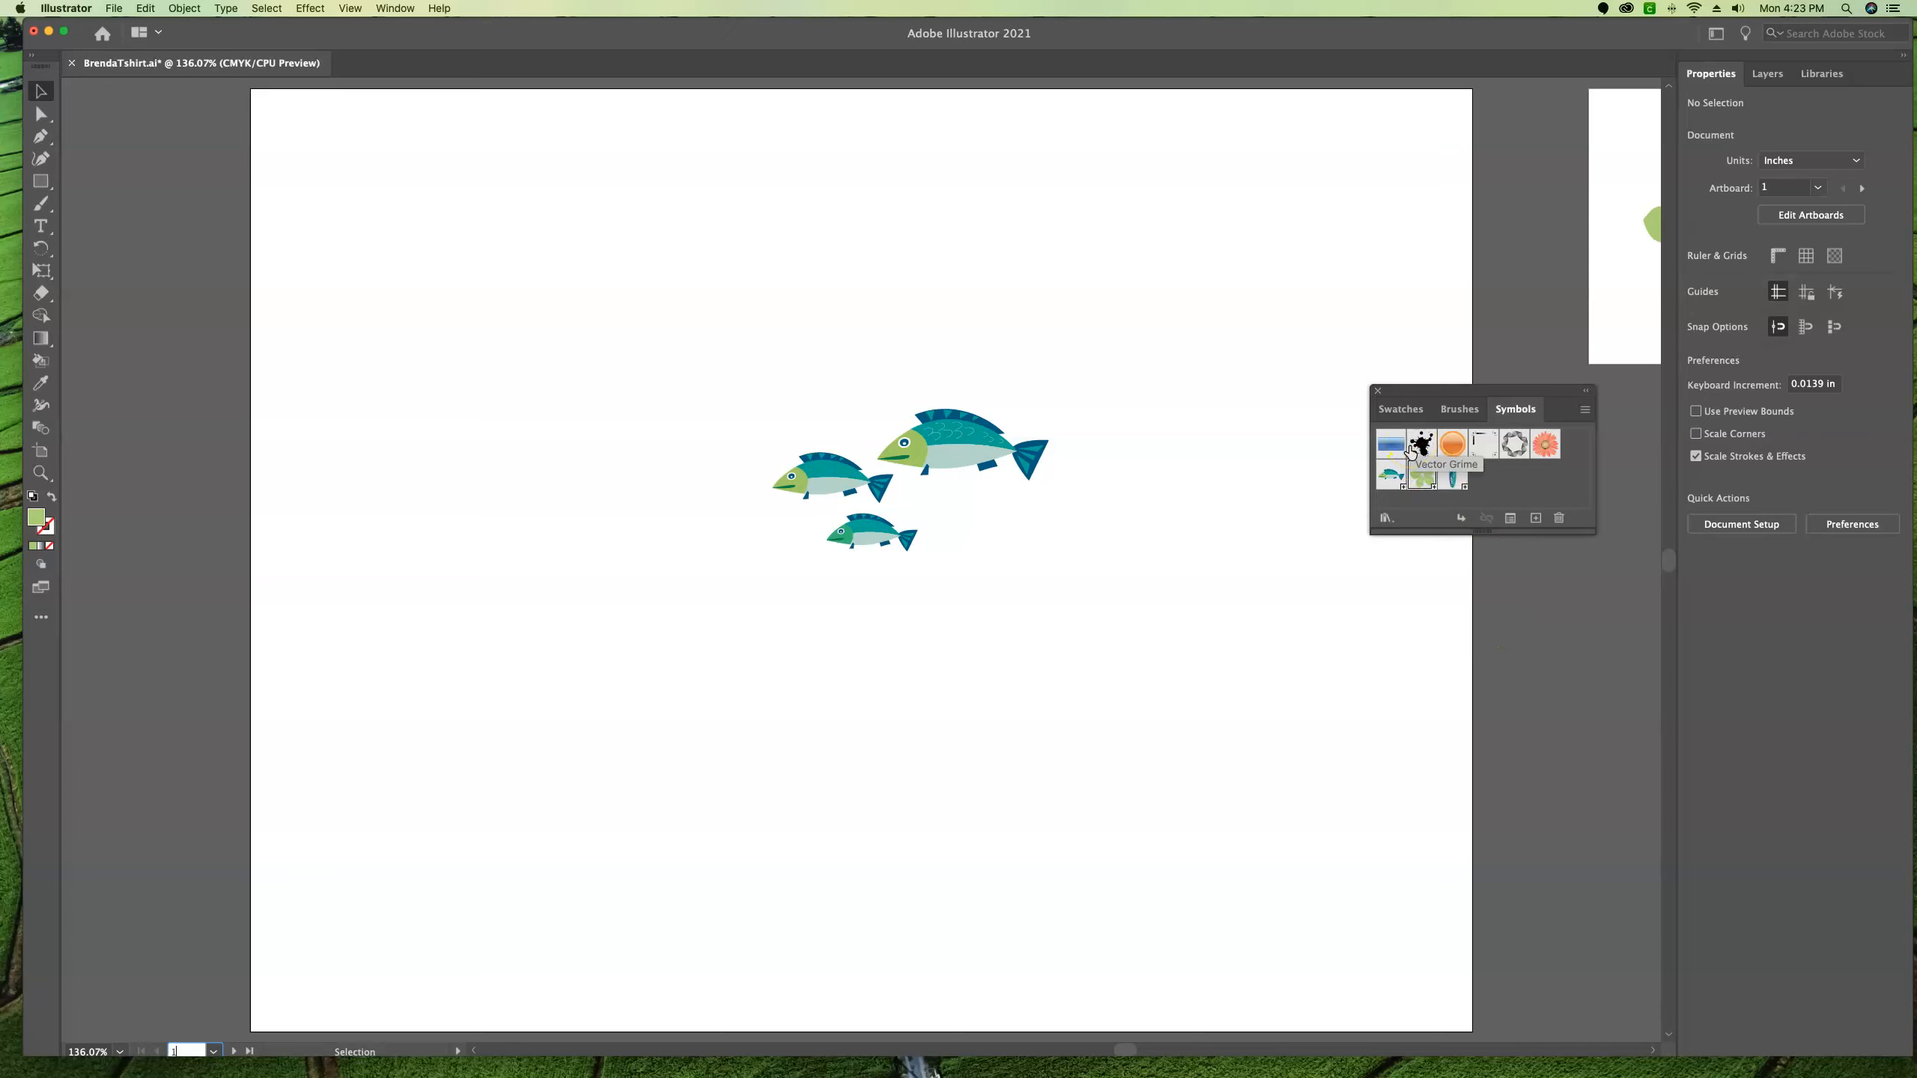
pyautogui.moveTo(1421, 473); pyautogui.dragTo(747, 391)
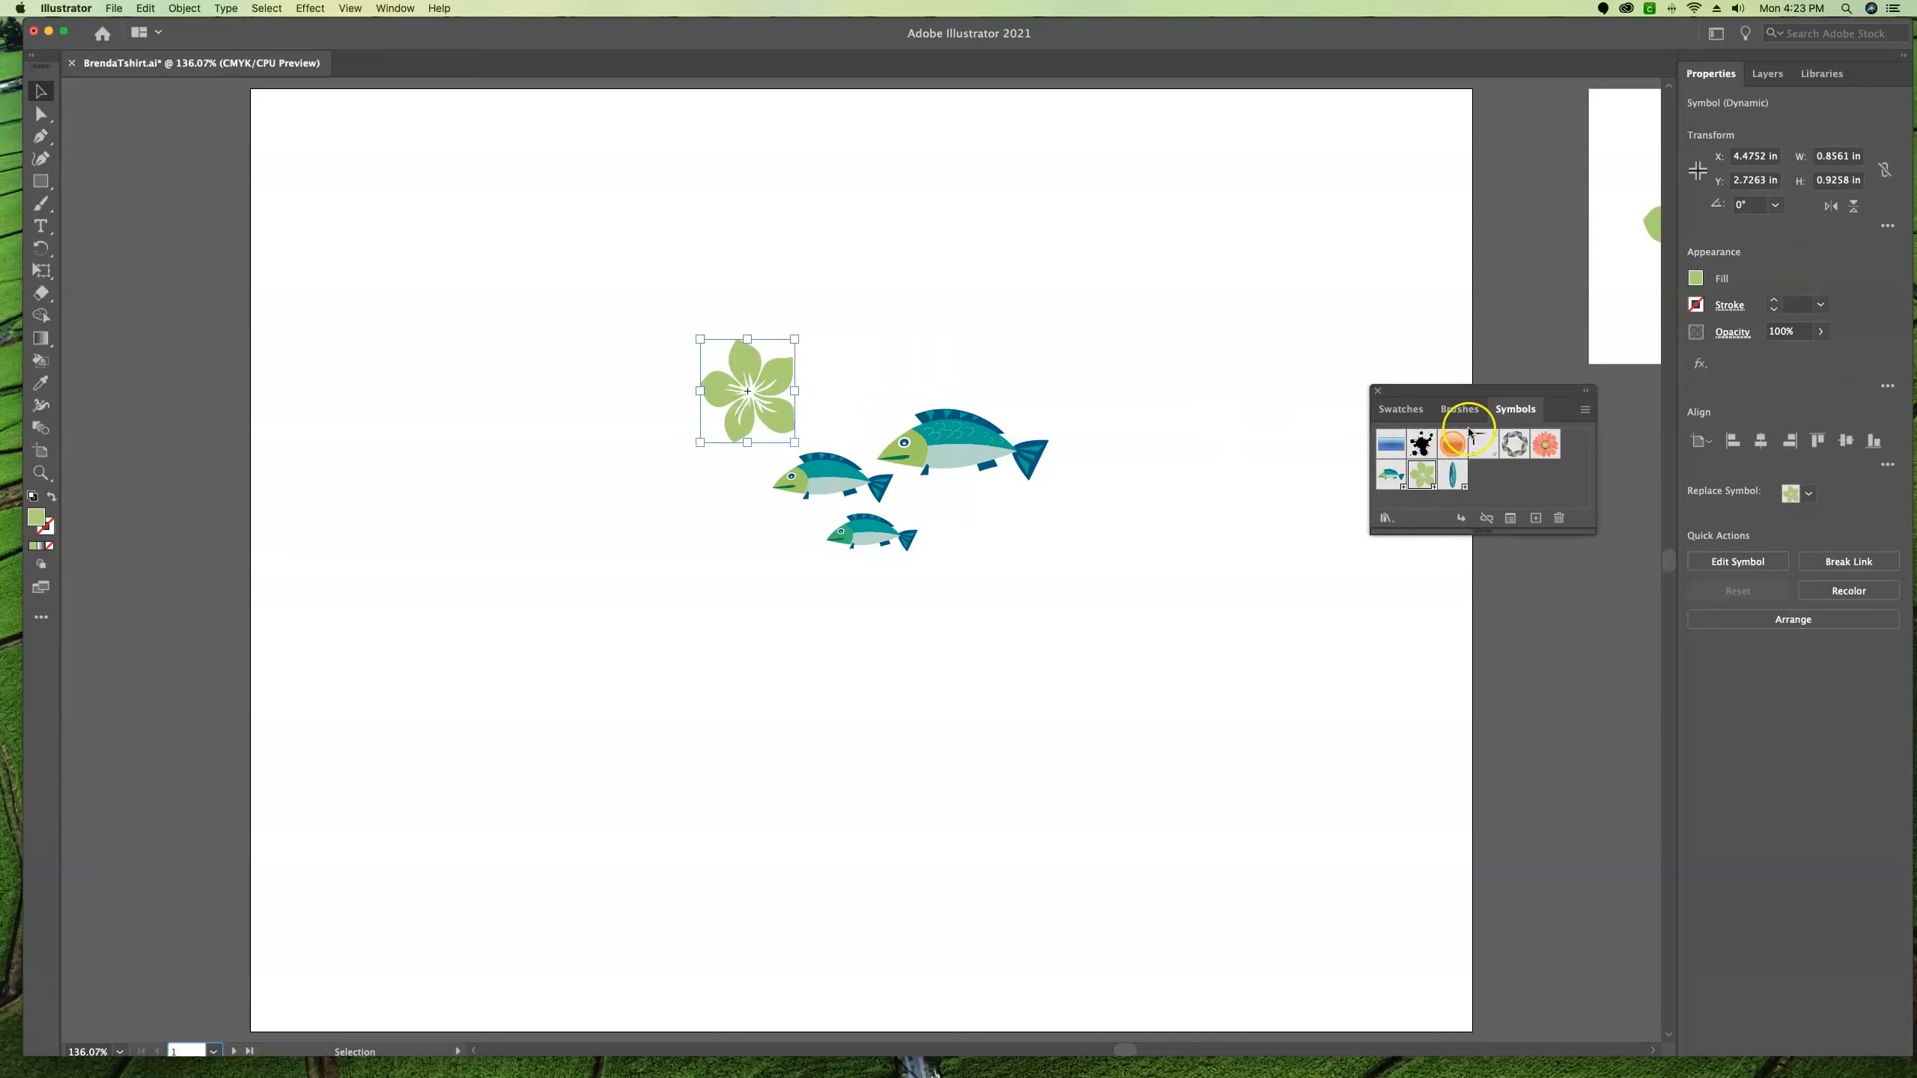
pyautogui.click(1416, 466)
pyautogui.moveTo(1416, 465); pyautogui.dragTo(954, 214)
pyautogui.moveTo(819, 271); pyautogui.dragTo(830, 310)
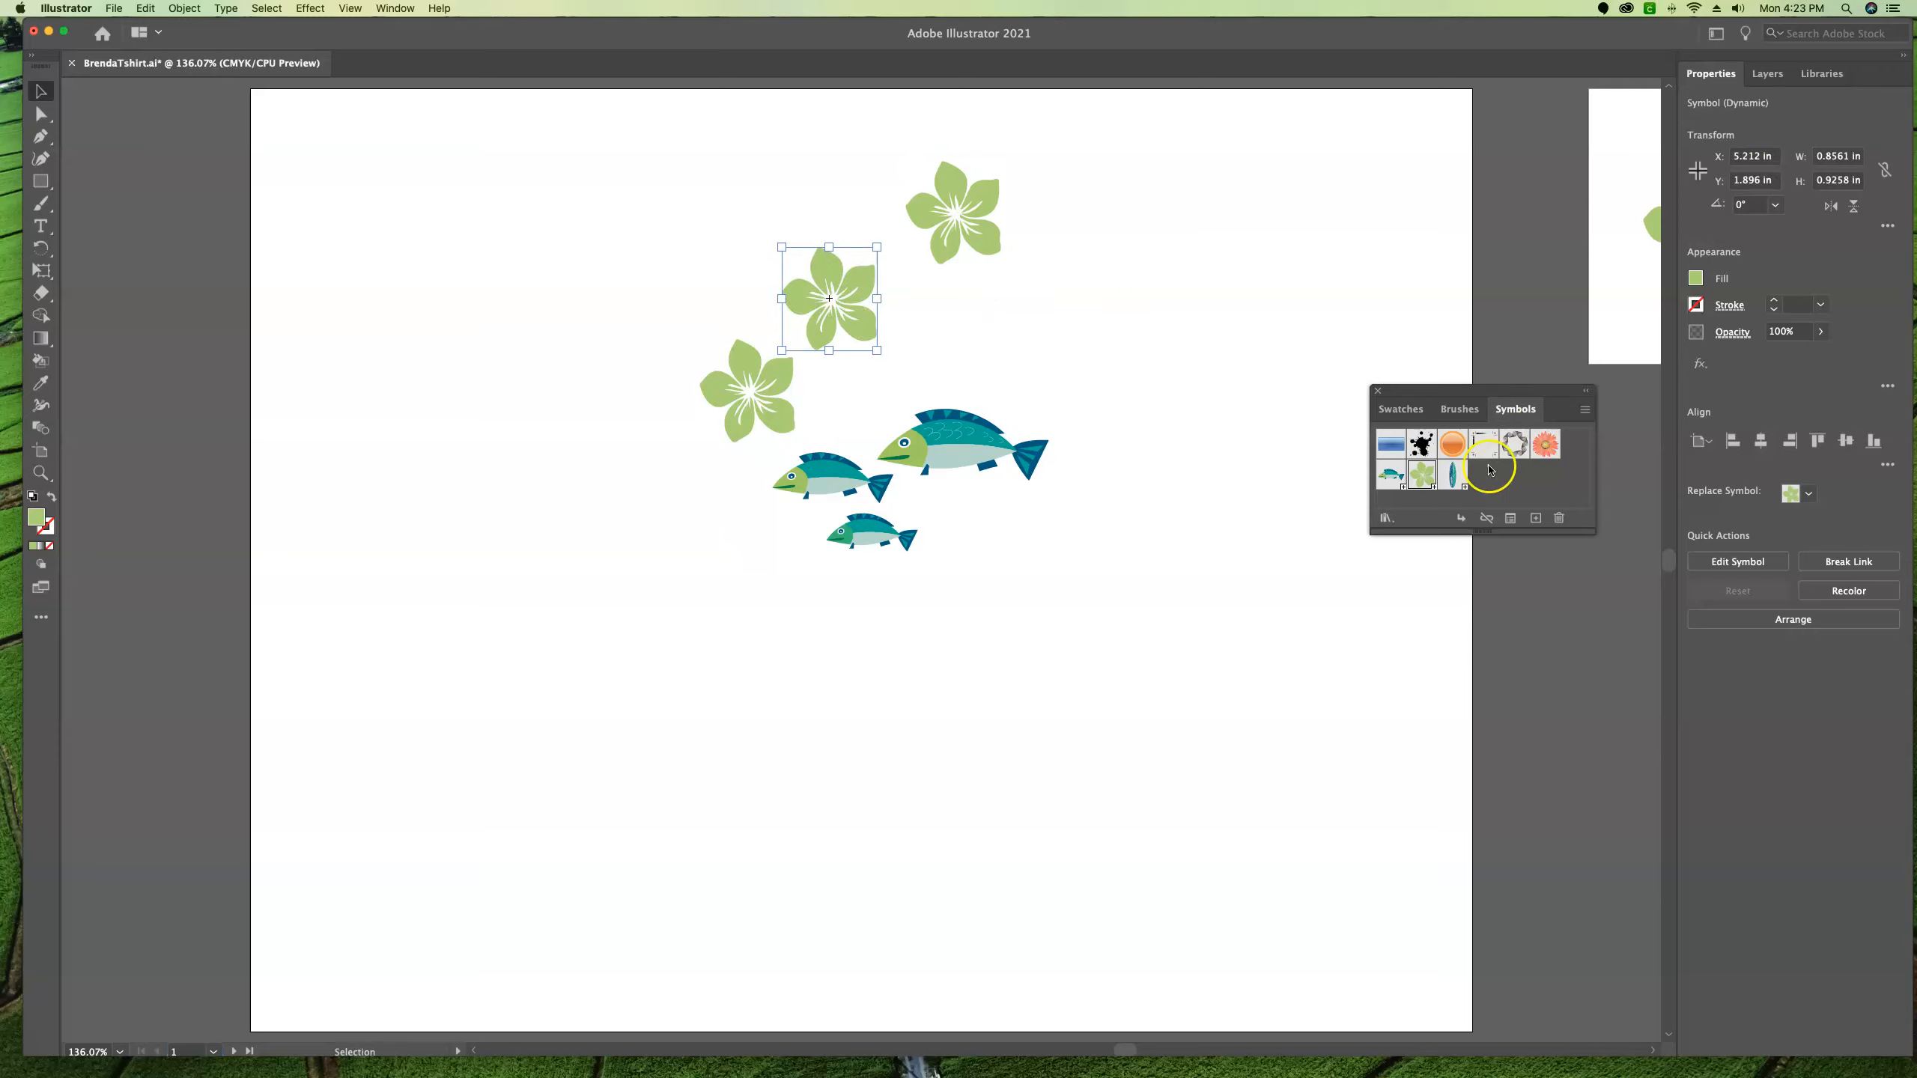
pyautogui.moveTo(1416, 473); pyautogui.dragTo(1019, 338)
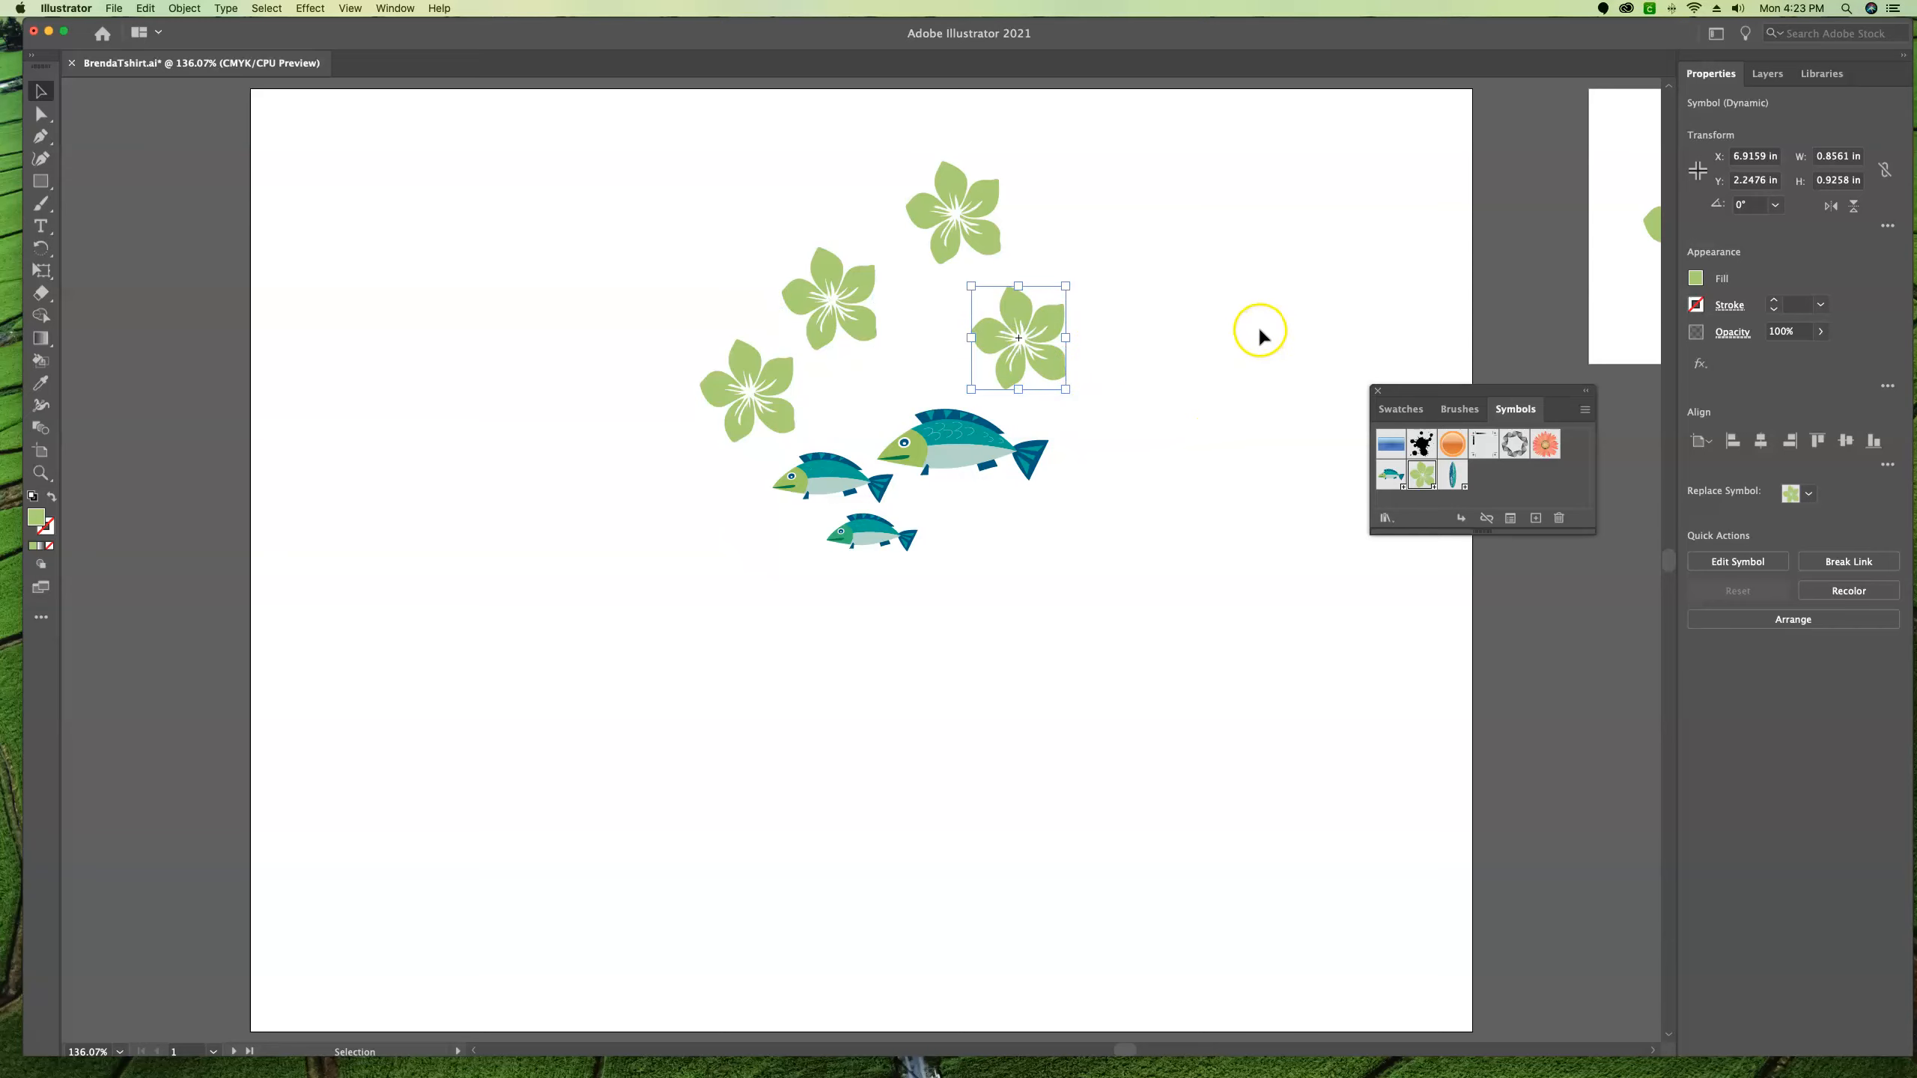
pyautogui.click(1239, 302)
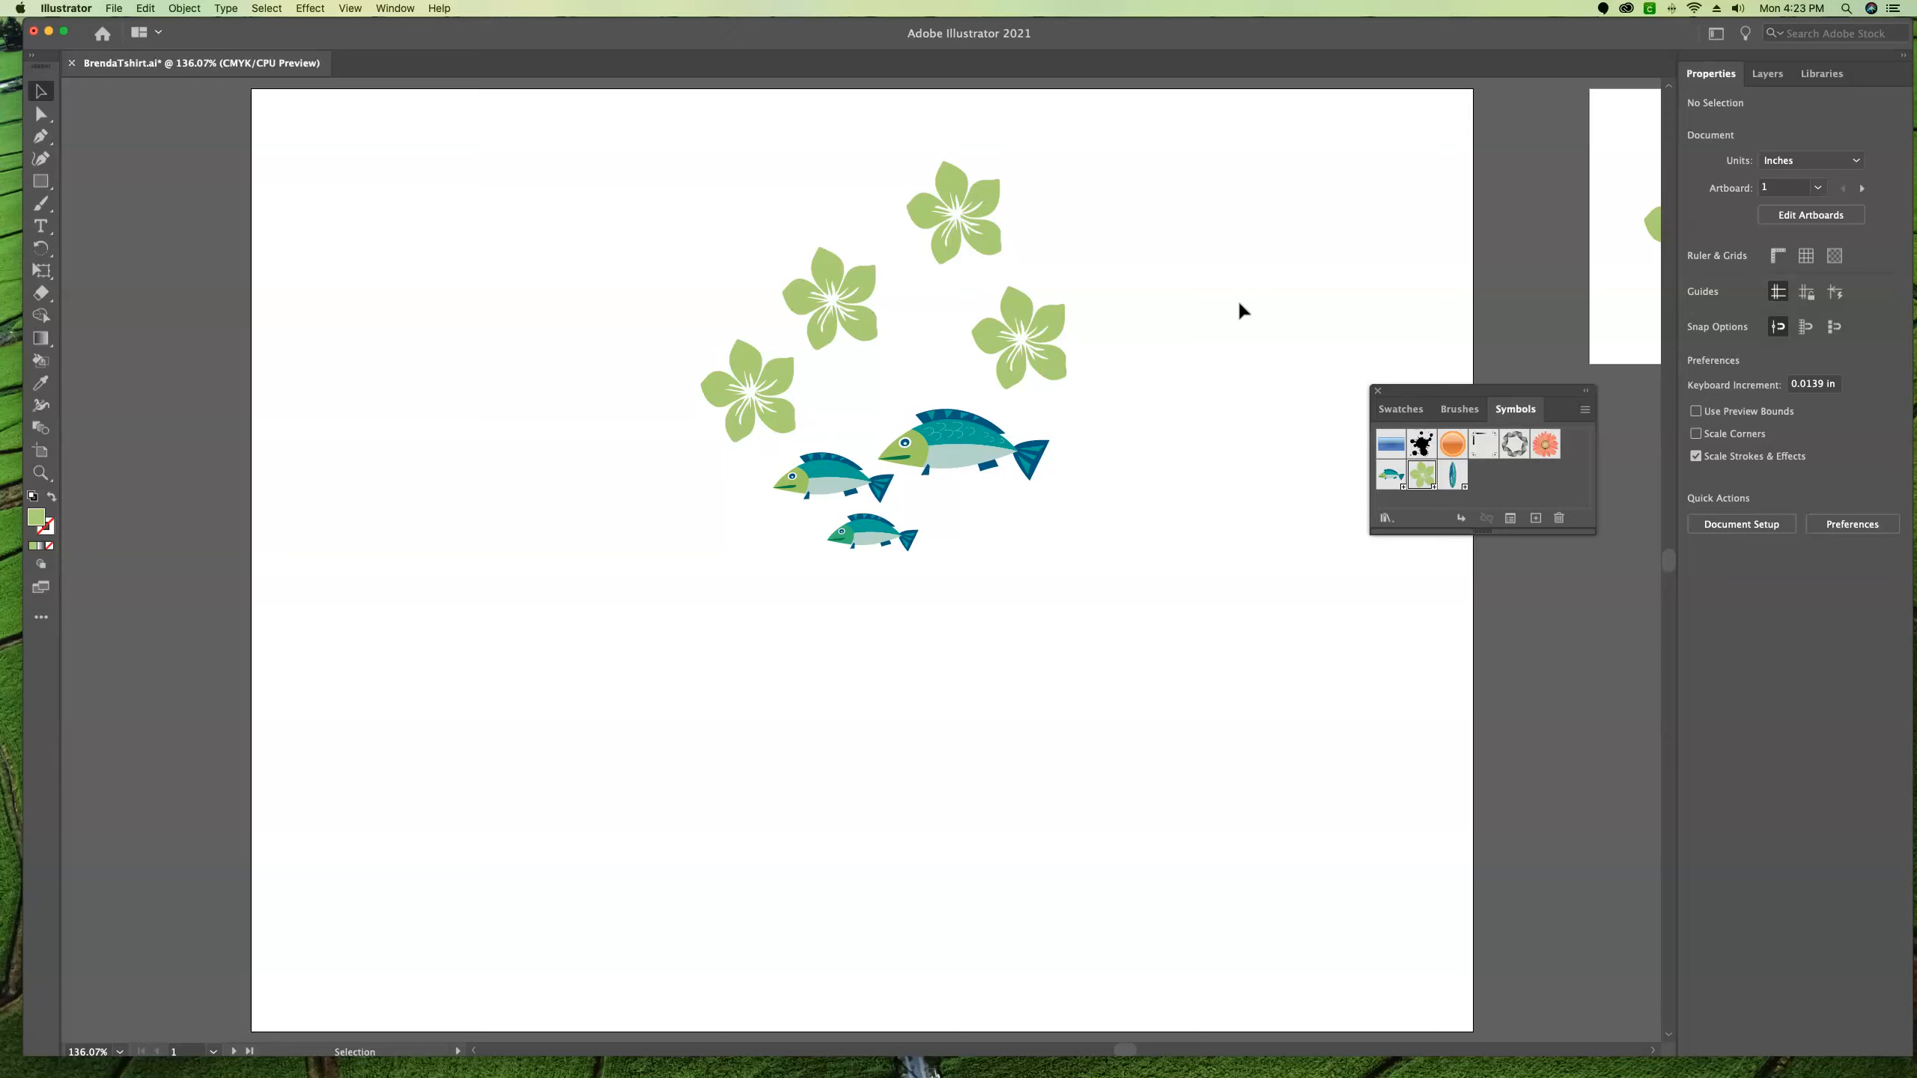
# Step: Shrink the rightmost flower to about 0.63 in wide, rotate it about 15° counterclockwise, and enlarge the topmost flower to about 1.02 in wide
pyautogui.click(1058, 317)
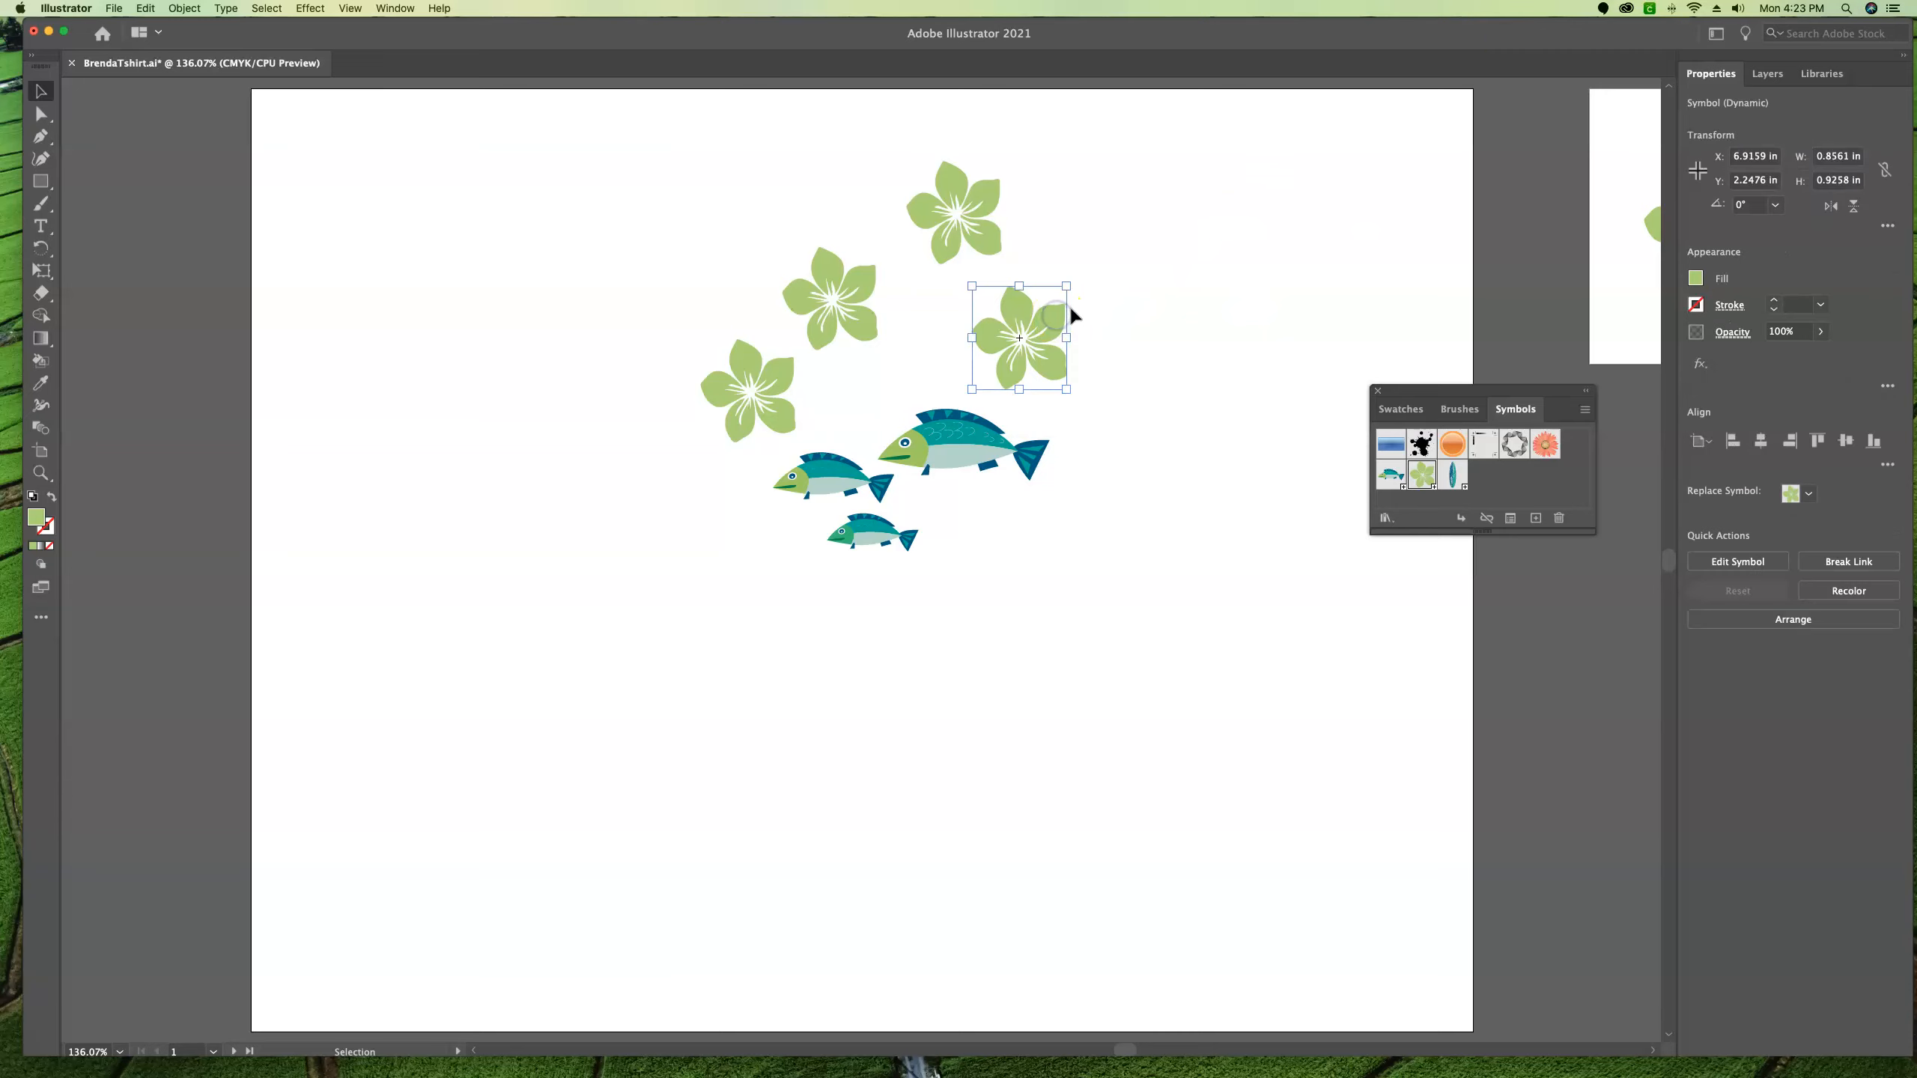
pyautogui.moveTo(1072, 286)
pyautogui.mouseDown()
pyautogui.moveTo(1042, 313)
pyautogui.moveTo(1042, 291)
pyautogui.mouseUp()
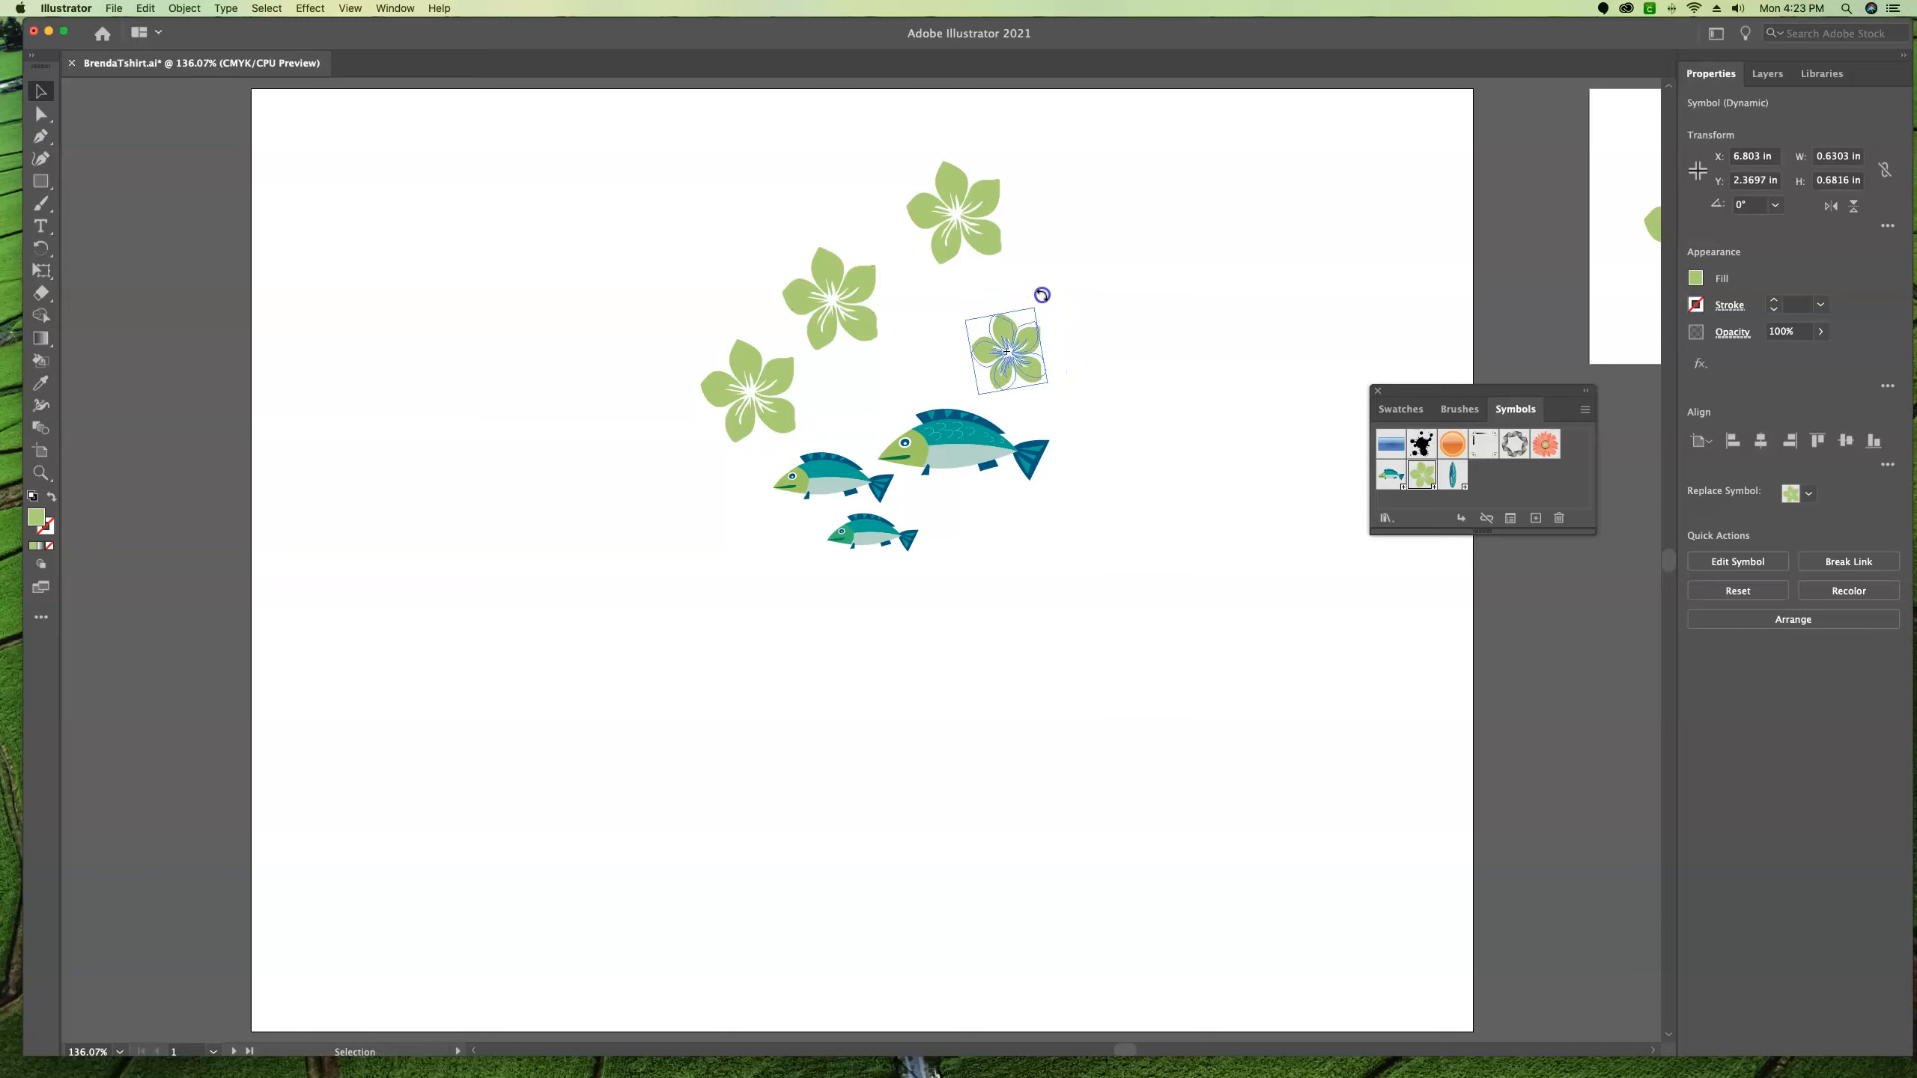
pyautogui.click(979, 190)
pyautogui.moveTo(1008, 174); pyautogui.dragTo(1086, 141)
# Step: Enlarge the upper-left middle flower and rotate it about 51° clockwise, then rotate the leftmost flower about 23° counterclockwise and move it slightly down
pyautogui.click(843, 321)
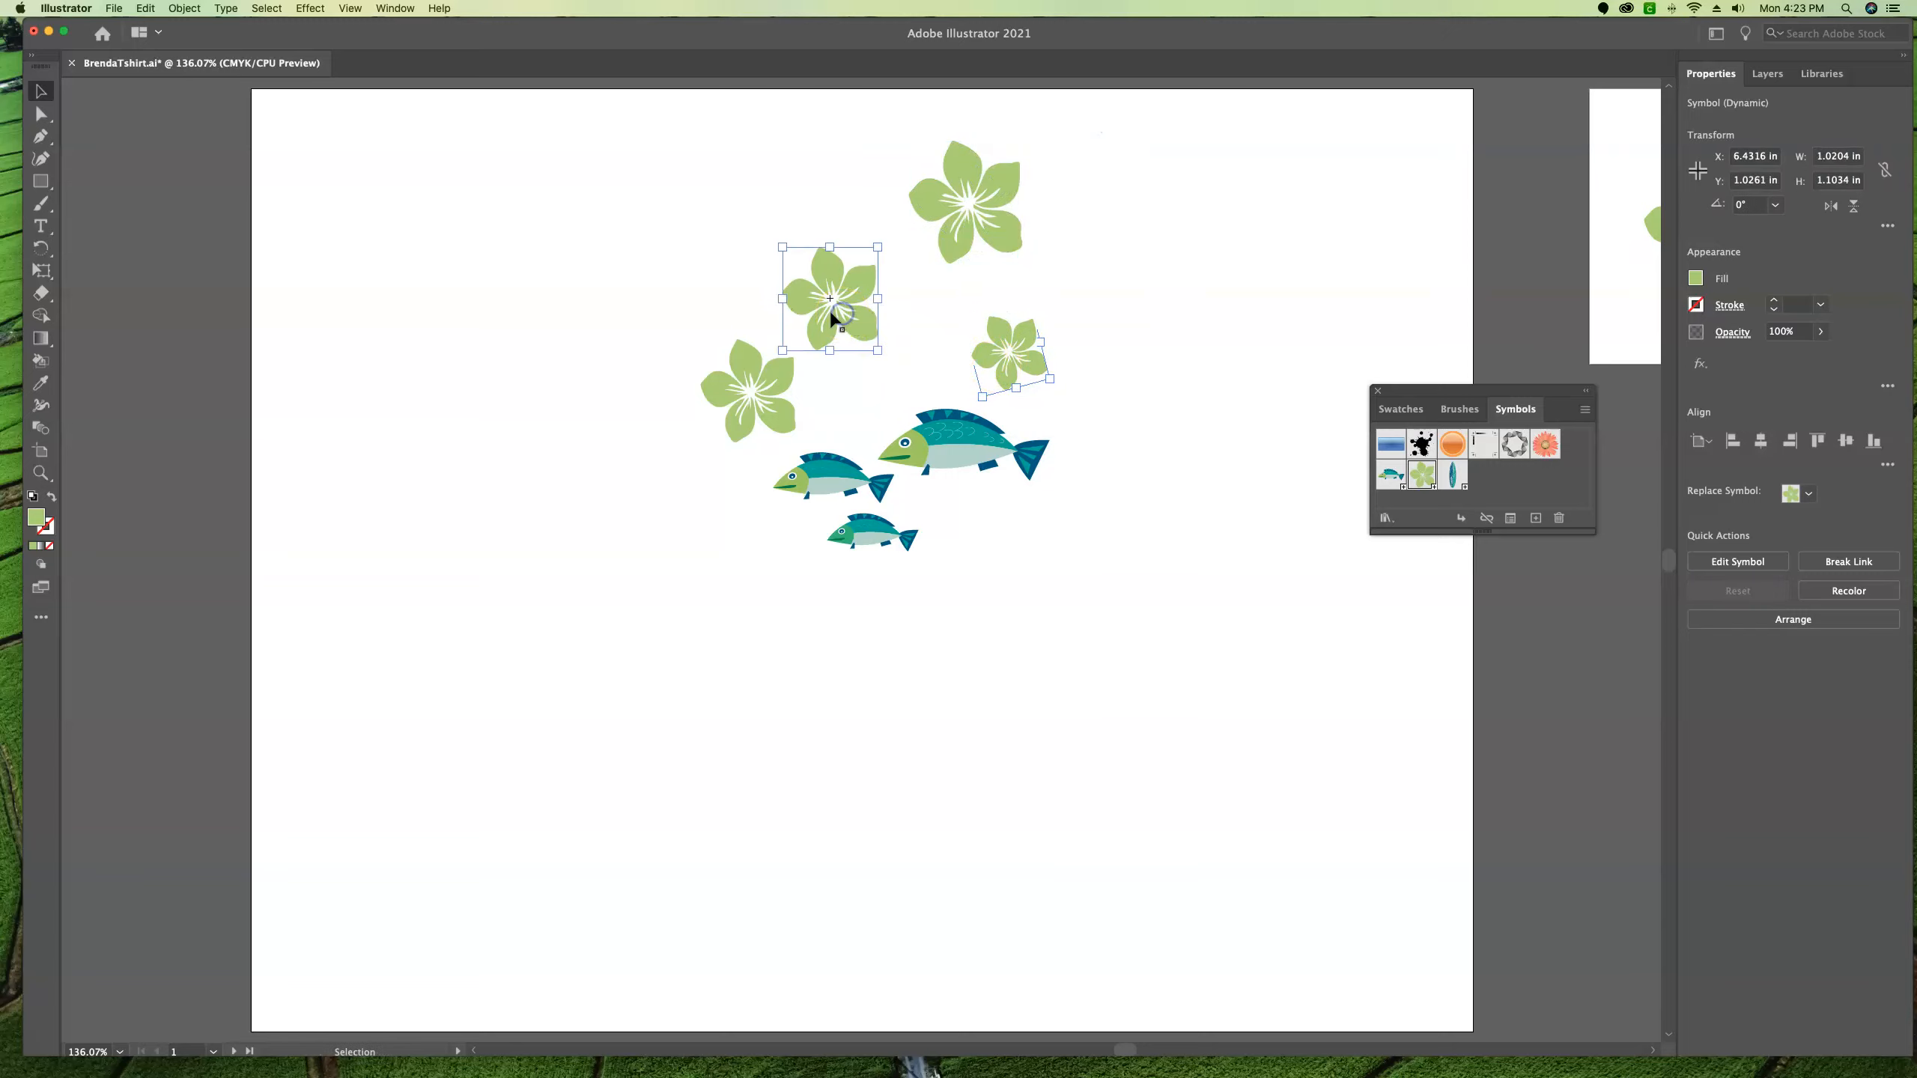
pyautogui.moveTo(878, 351); pyautogui.dragTo(901, 378)
pyautogui.moveTo(902, 252); pyautogui.dragTo(971, 321)
pyautogui.moveTo(758, 400); pyautogui.dragTo(758, 400)
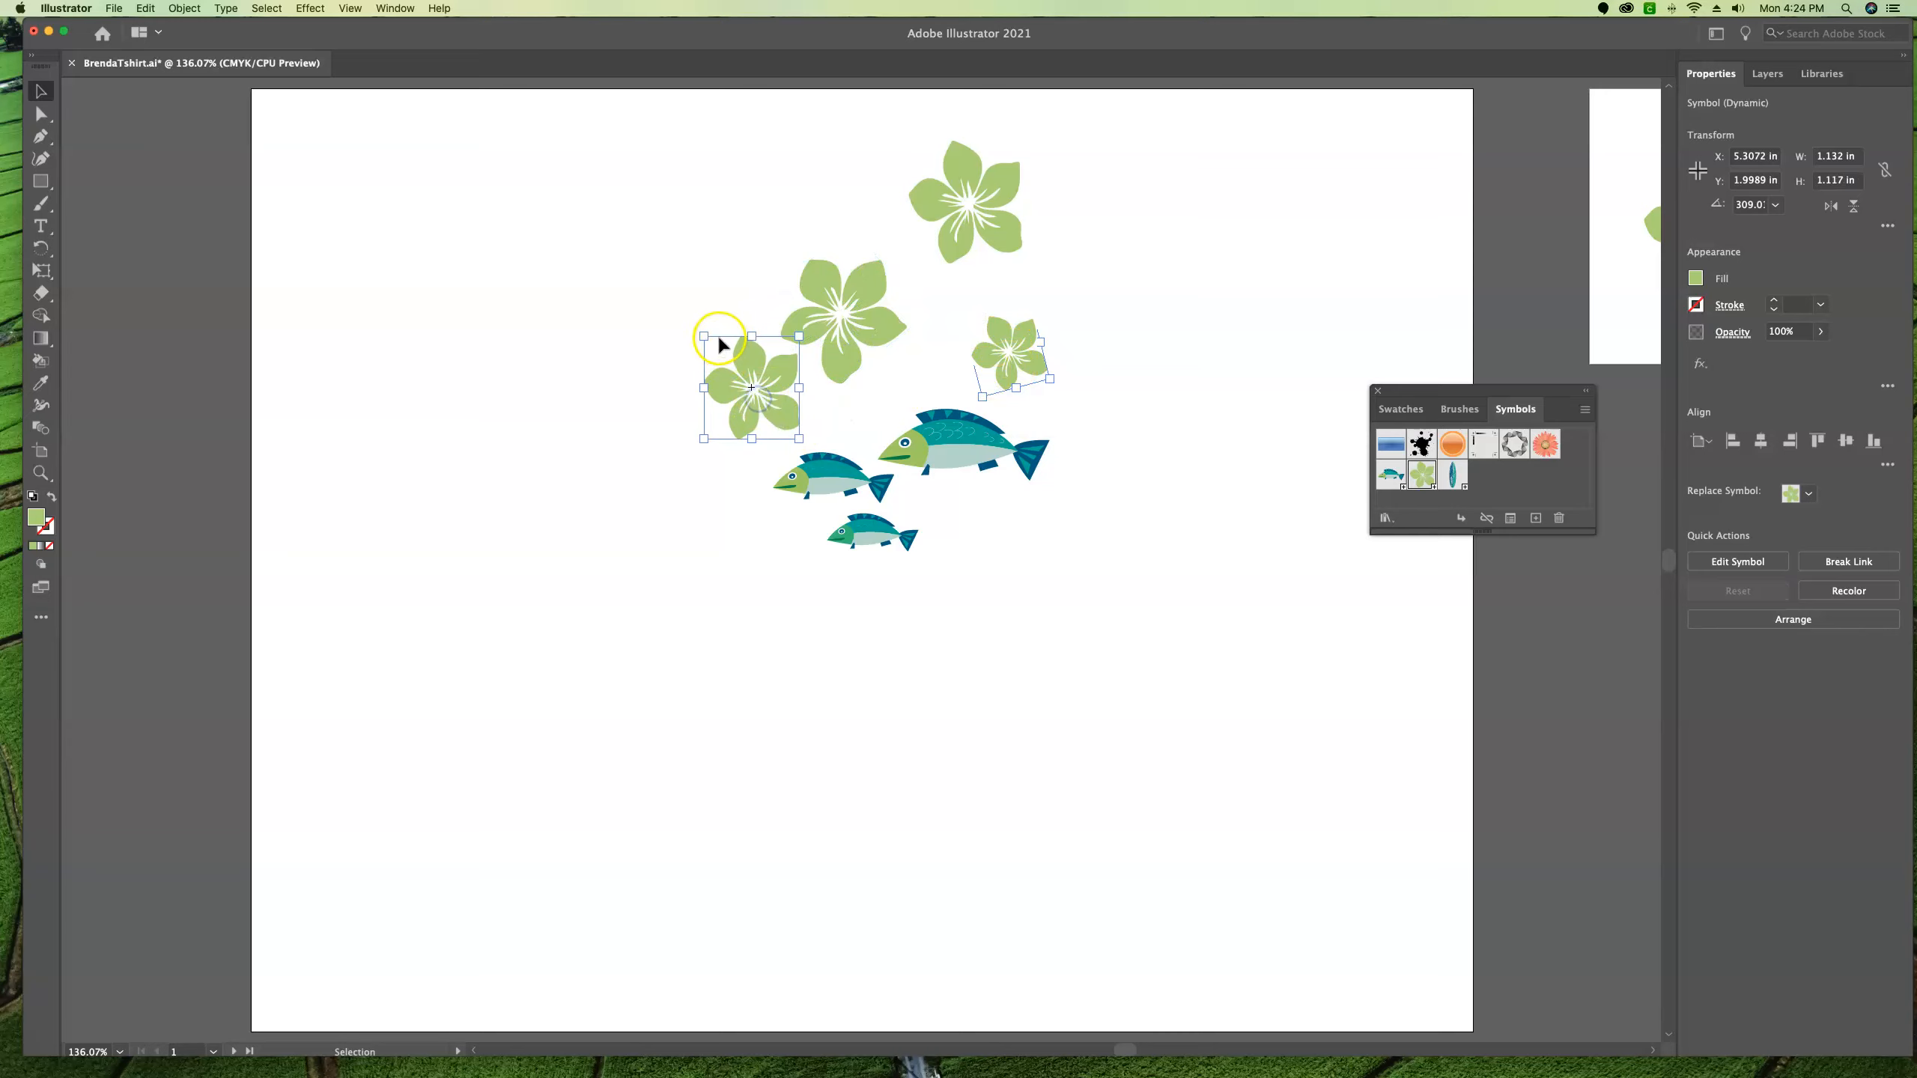
pyautogui.moveTo(697, 326)
pyautogui.mouseDown()
pyautogui.moveTo(655, 334)
pyautogui.moveTo(678, 353)
pyautogui.mouseUp()
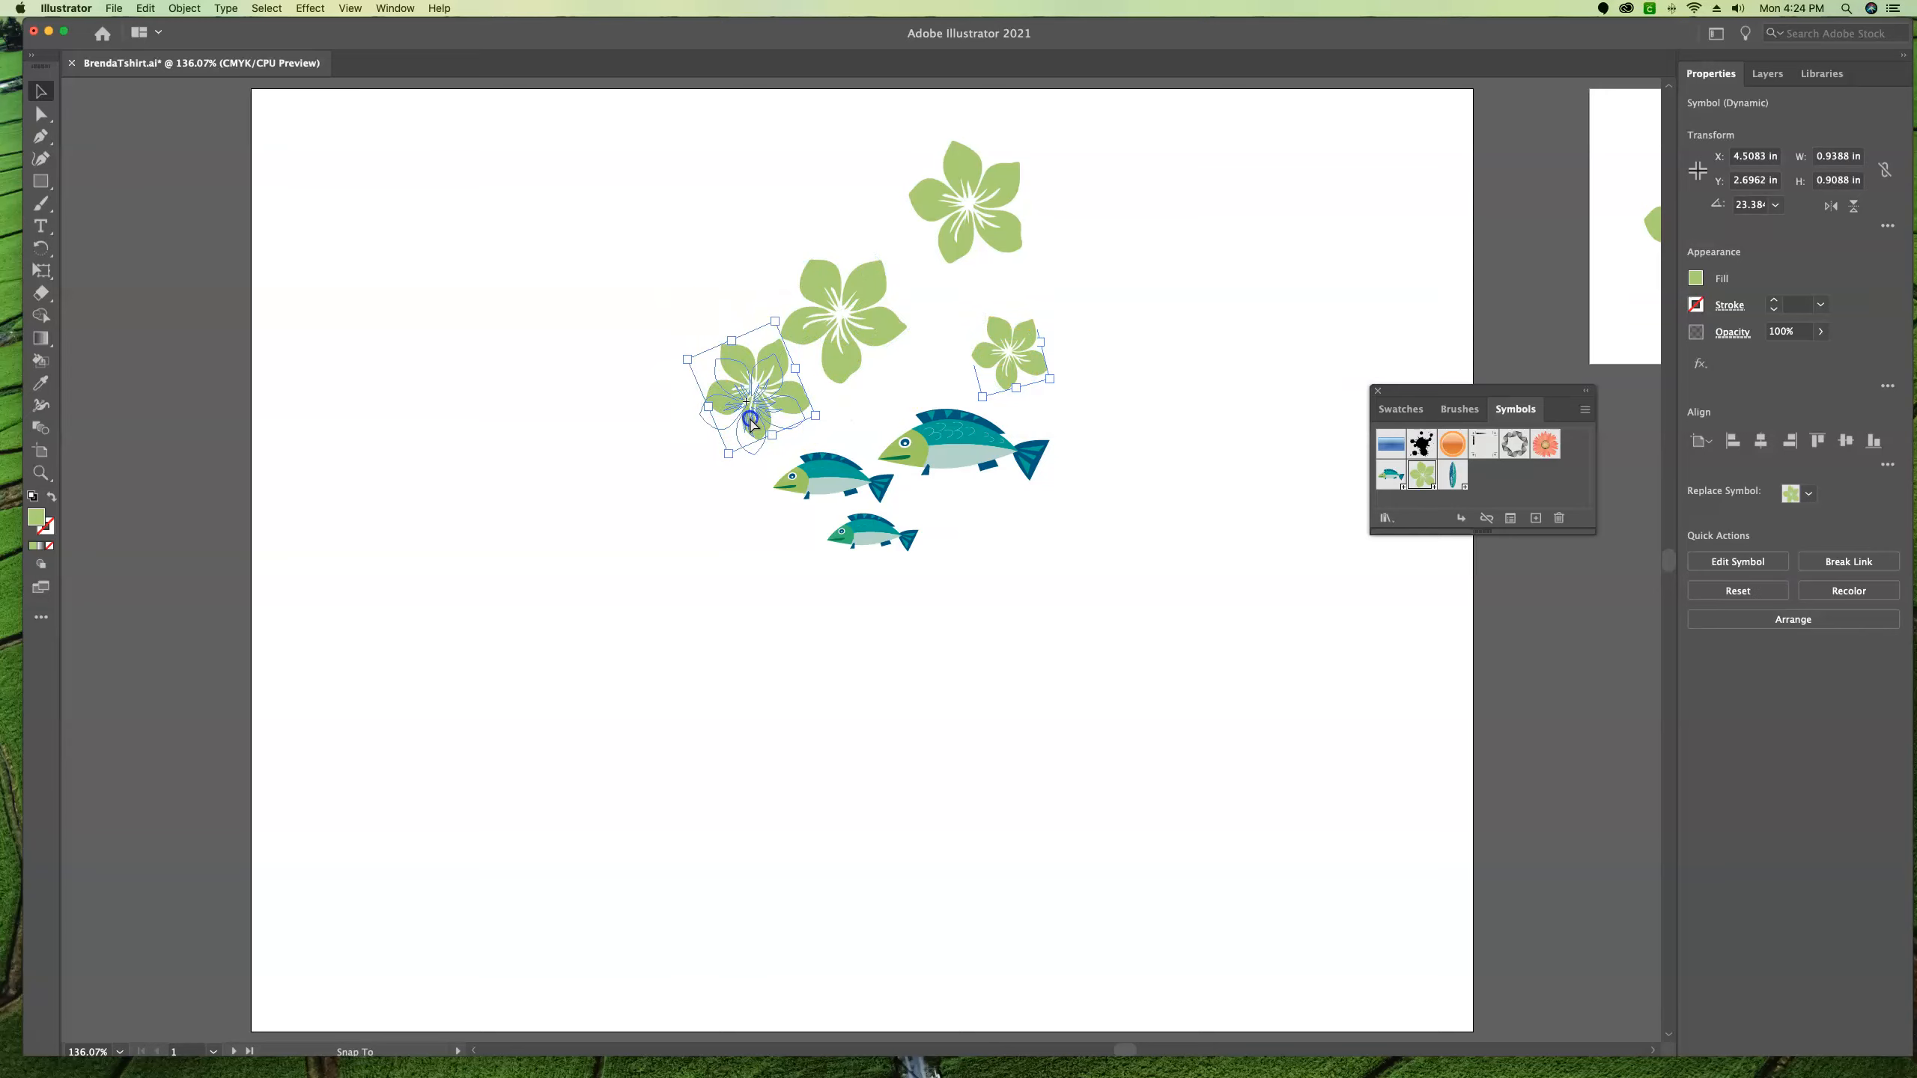
pyautogui.click(1114, 510)
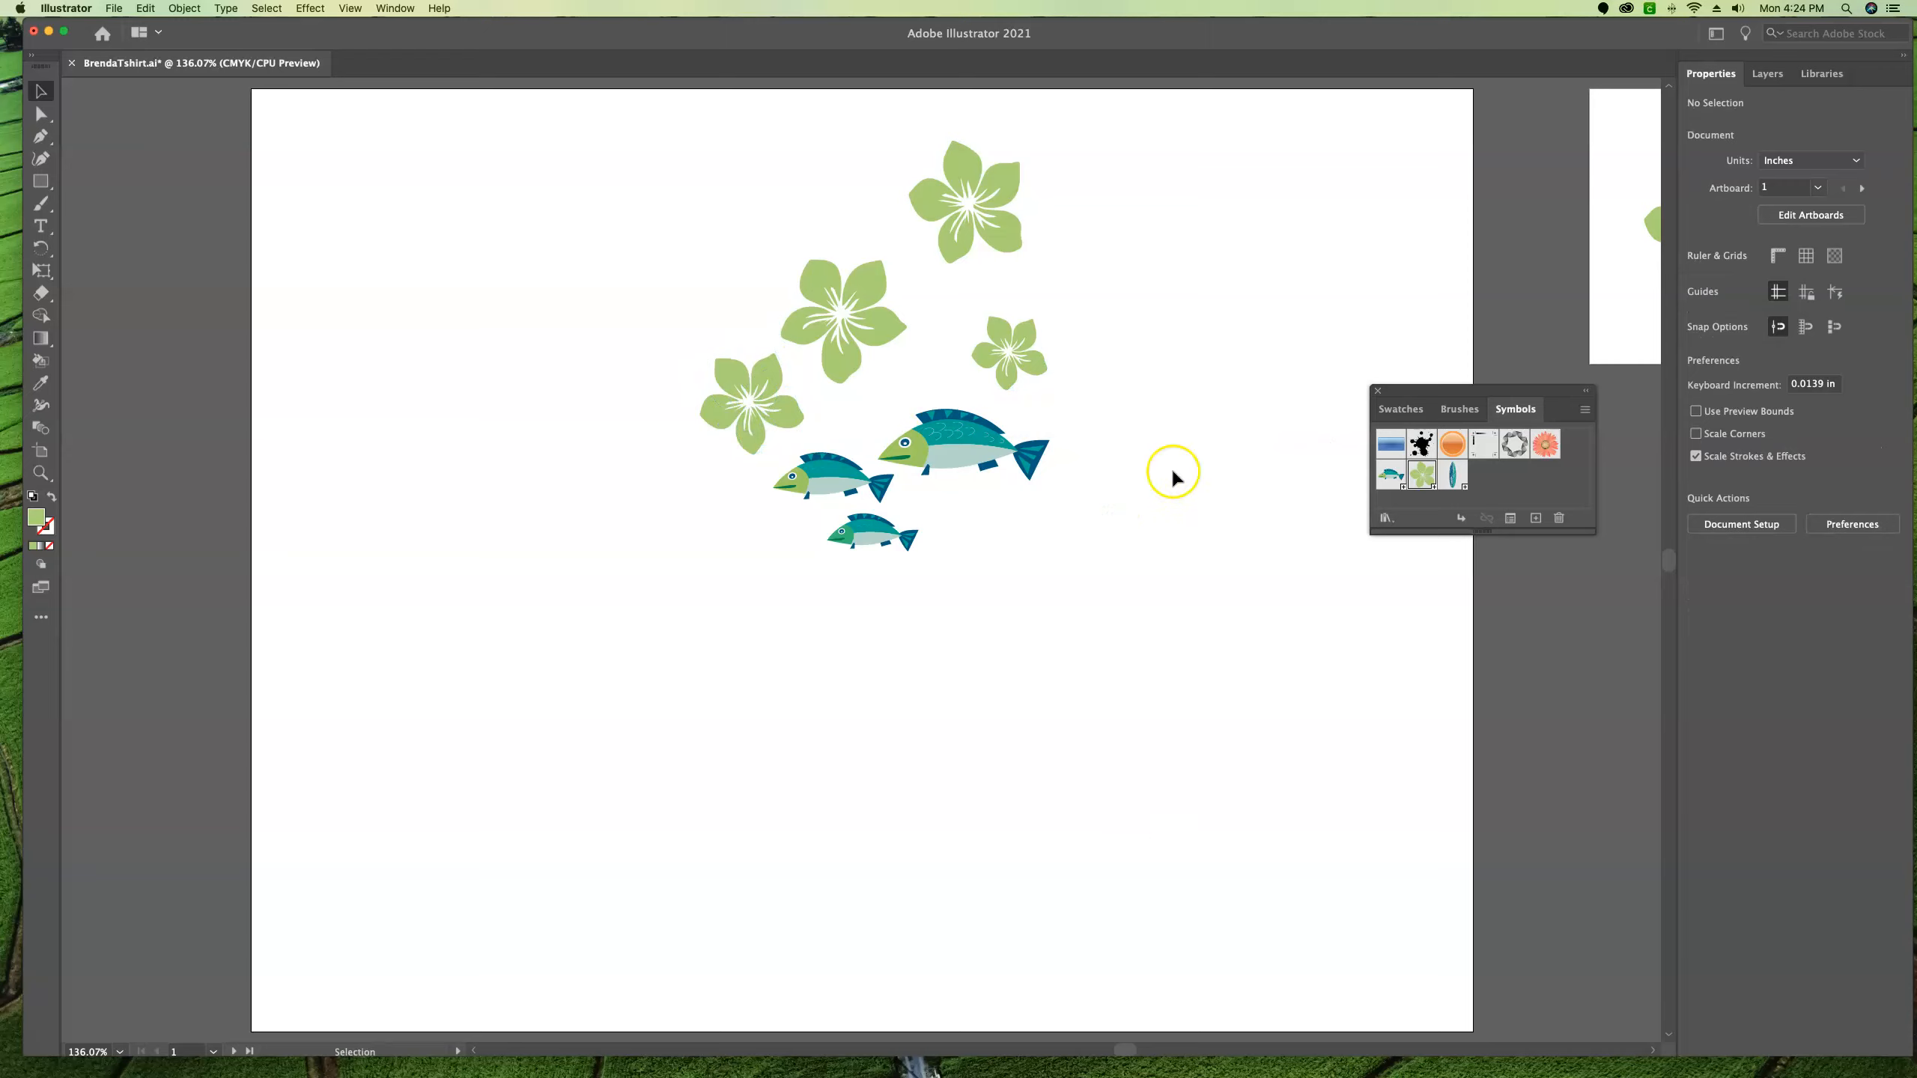
# Step: Move the topmost flower about 0.25 in down and rotate the smallest flower clockwise
pyautogui.moveTo(988, 202); pyautogui.dragTo(974, 240)
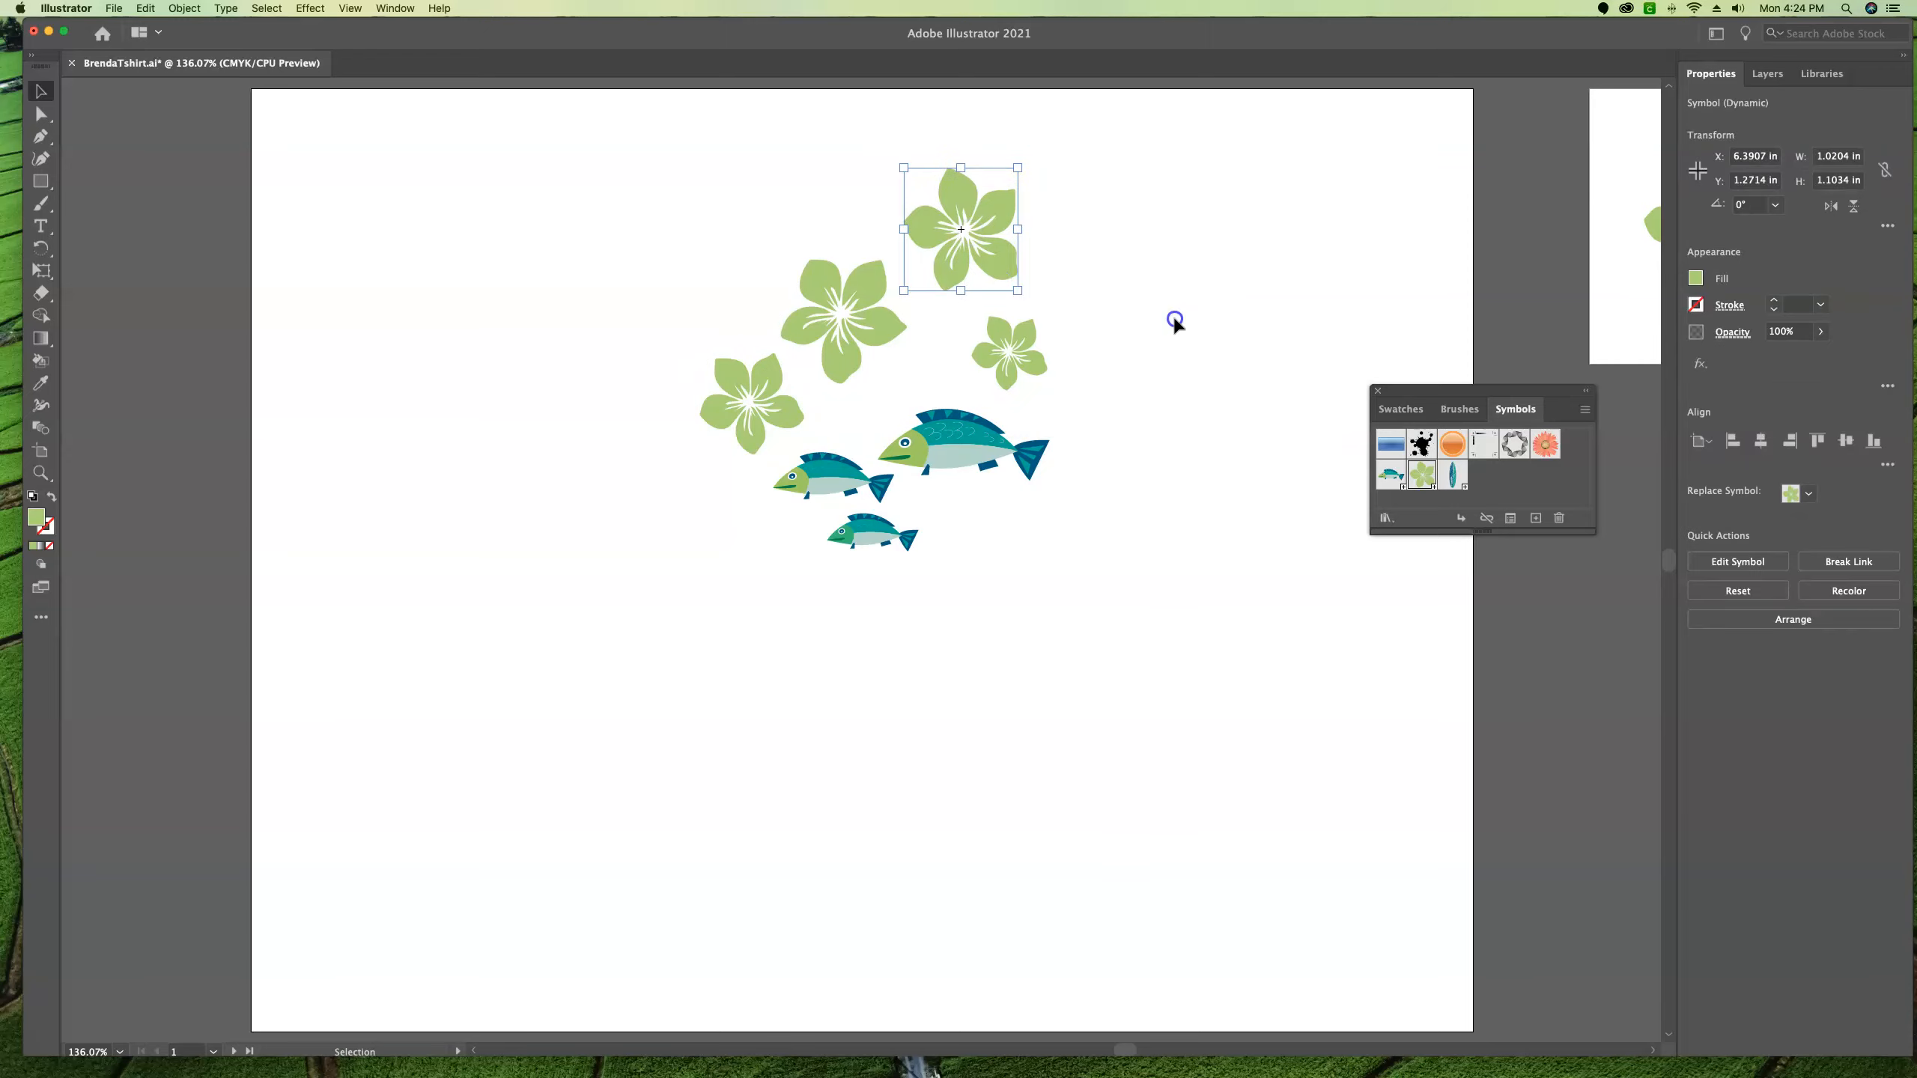
pyautogui.click(1189, 312)
pyautogui.click(990, 278)
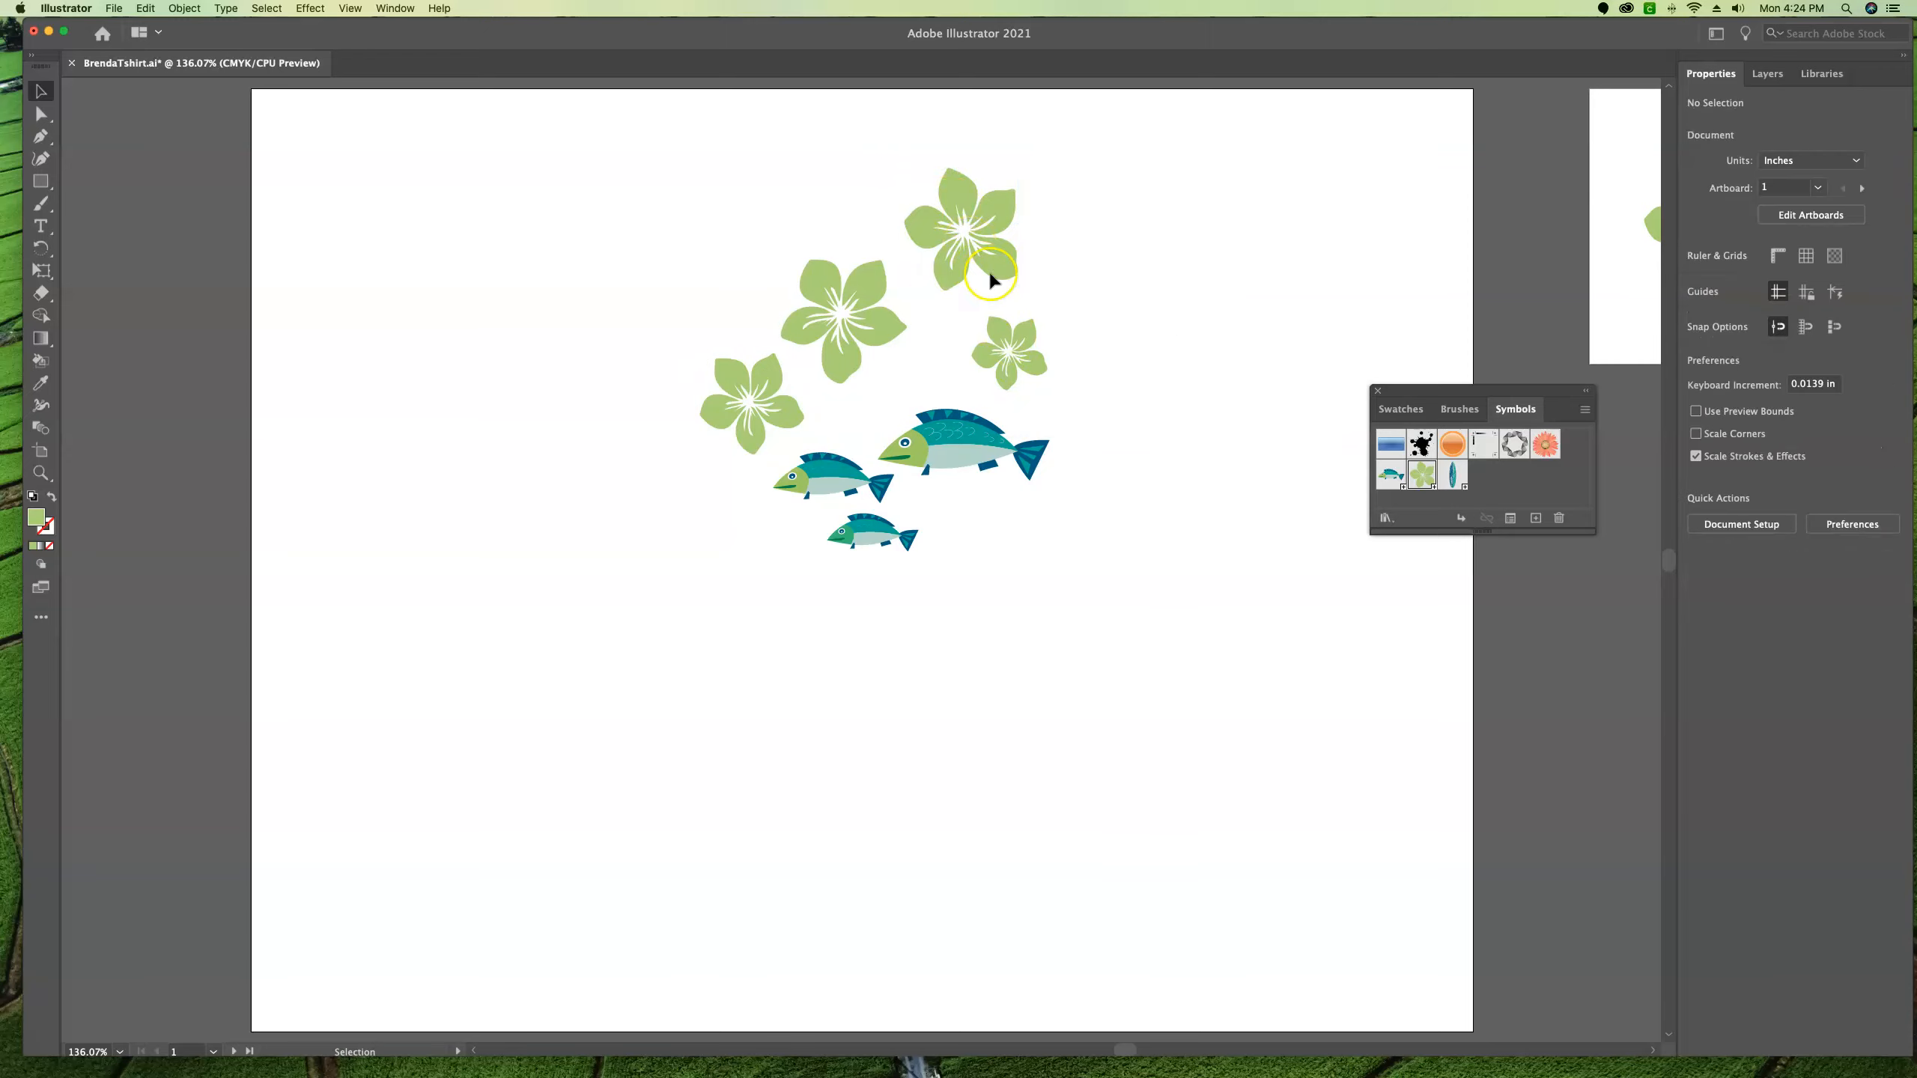
pyautogui.click(1017, 341)
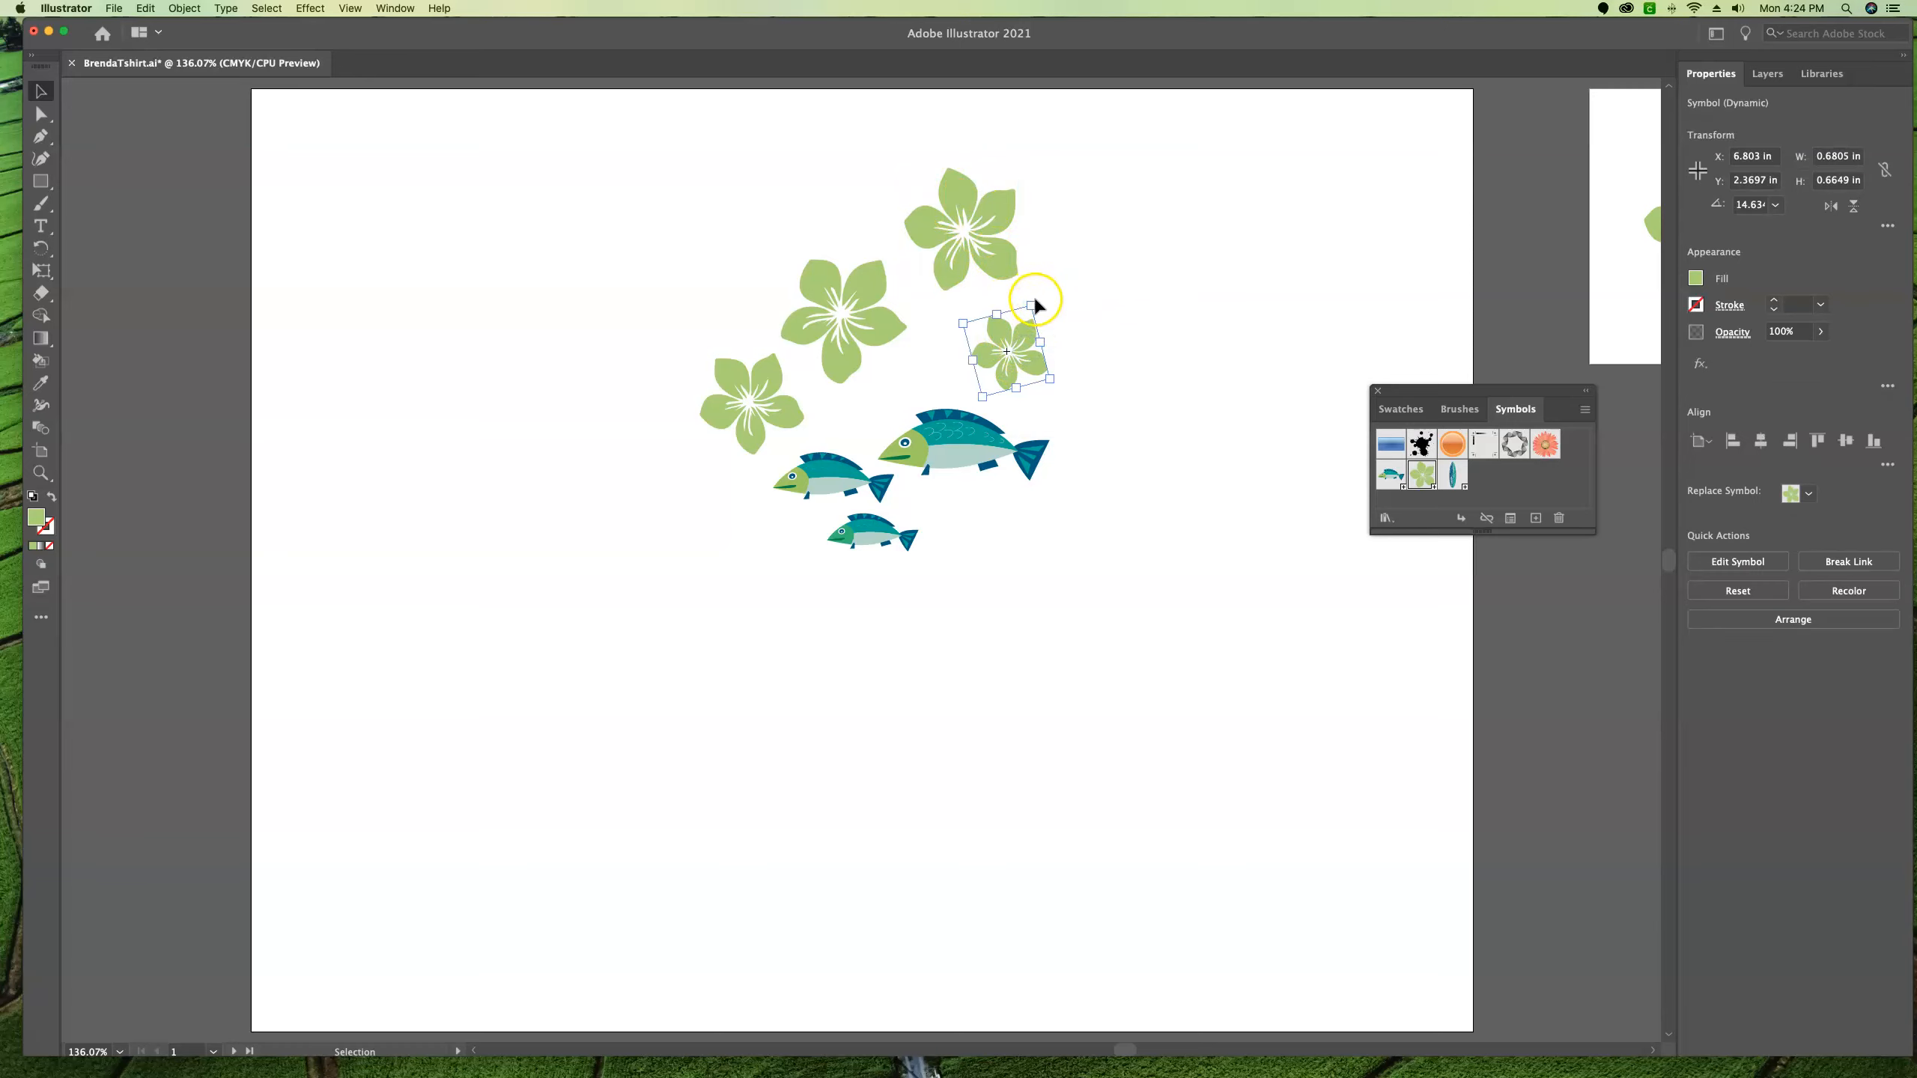
pyautogui.moveTo(1042, 296); pyautogui.dragTo(1079, 358)
pyautogui.click(1122, 362)
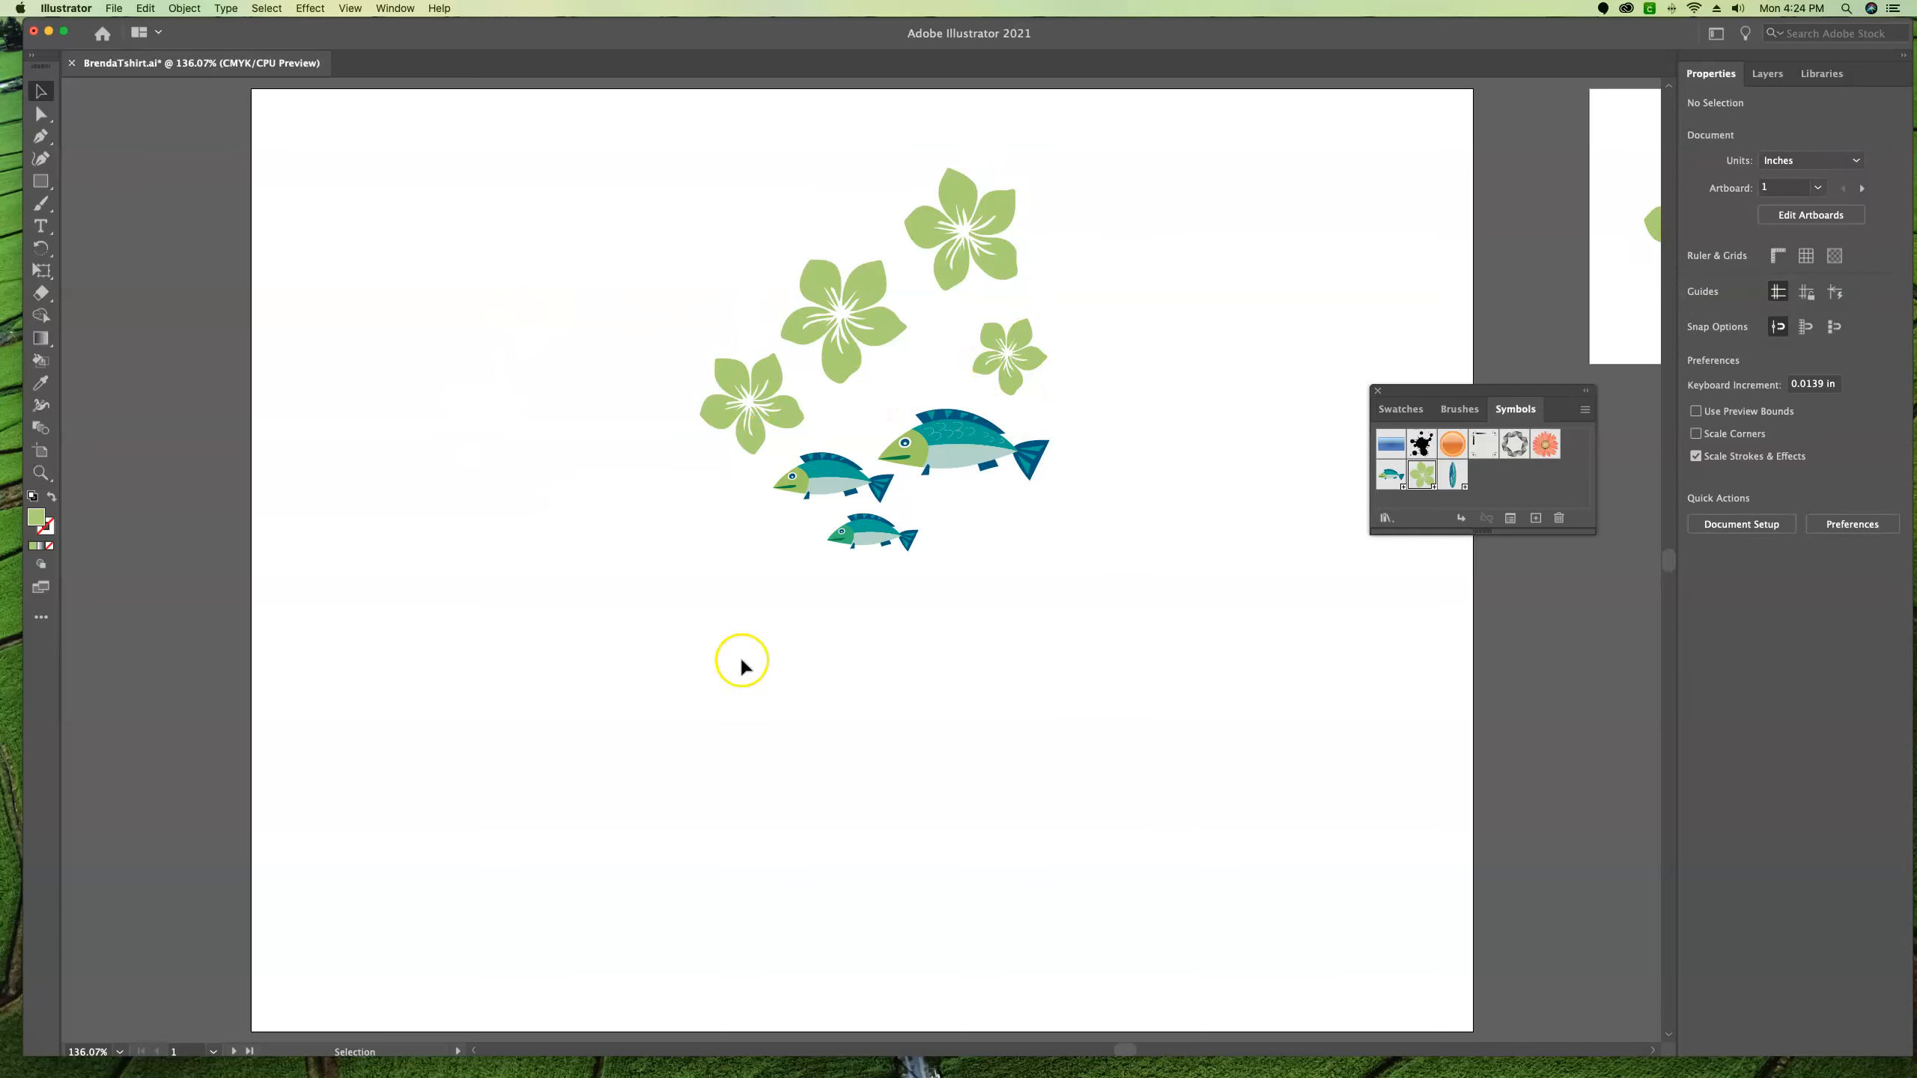
# Step: Save a copy of the document in the Lesson14 folder as BrendaTshirt396.ai in Illustrator 2020 format with the default options
pyautogui.click(114, 8)
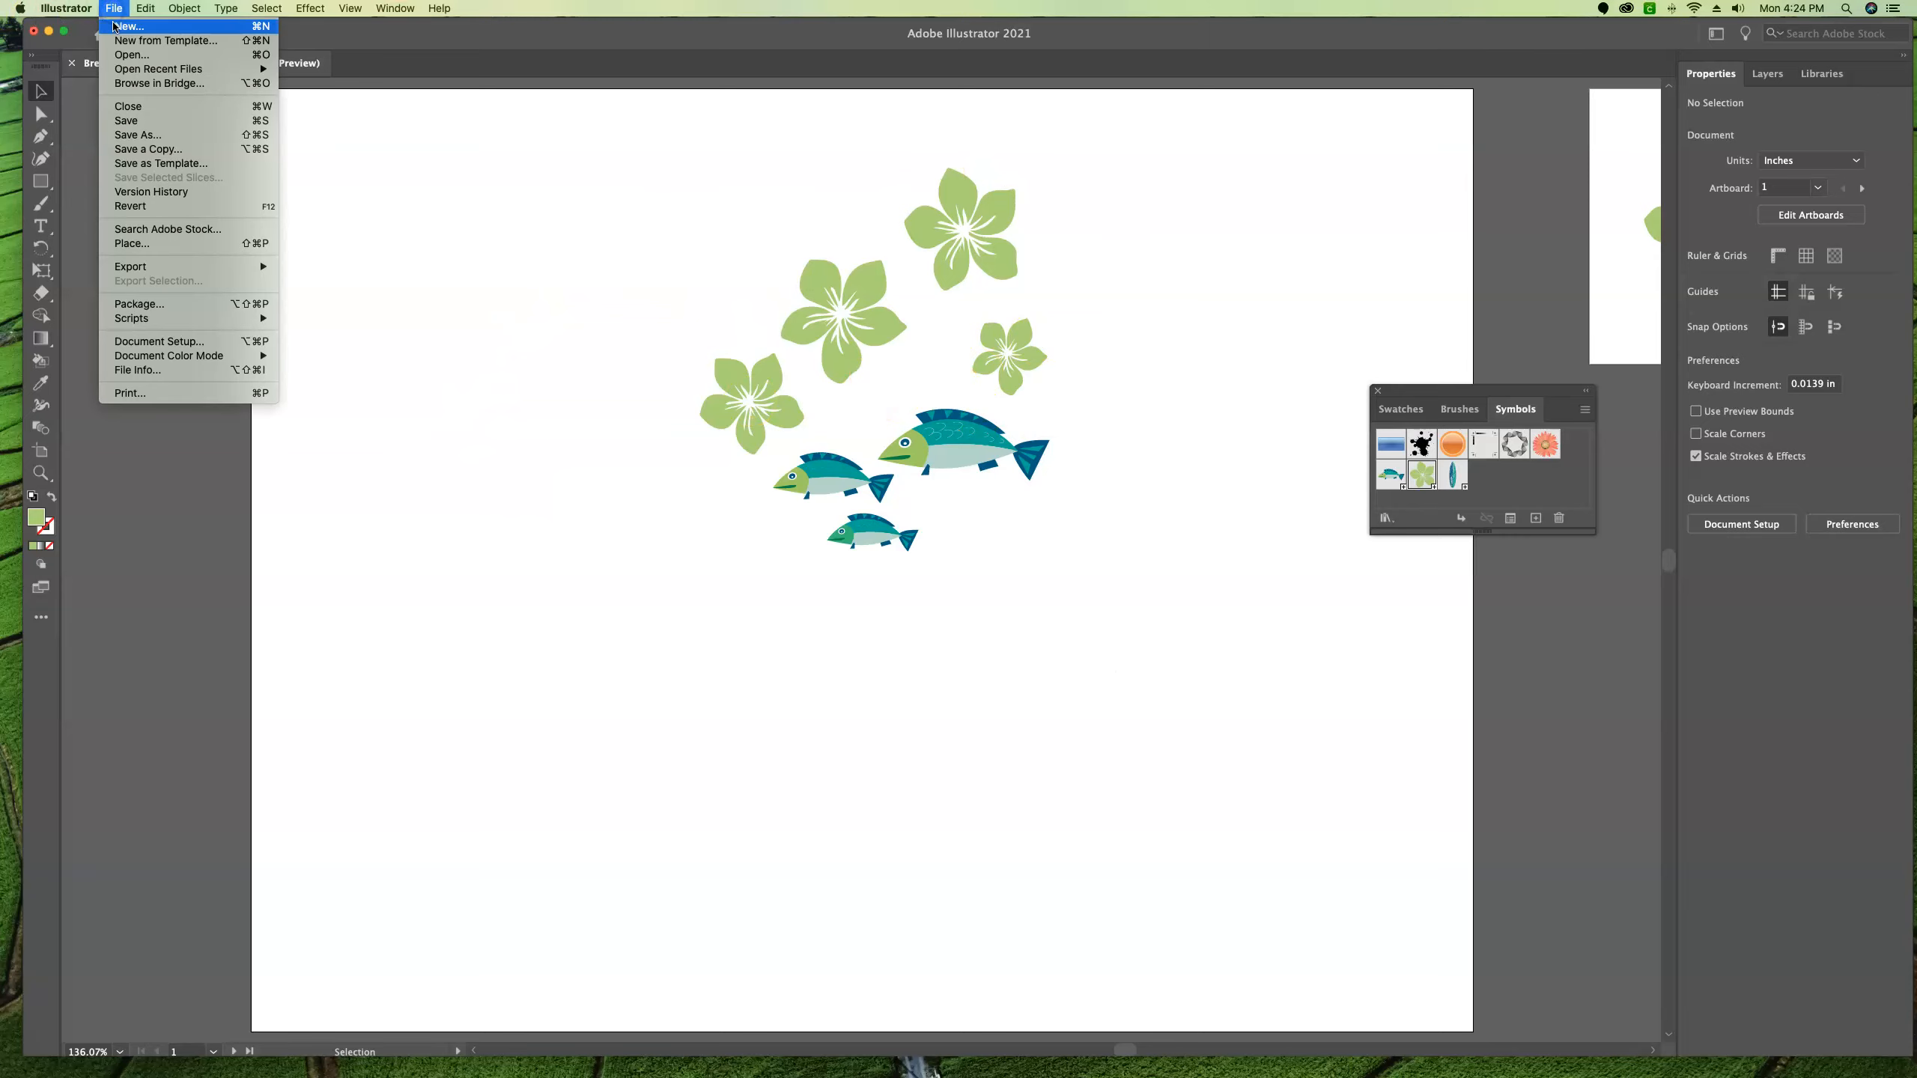
pyautogui.click(131, 137)
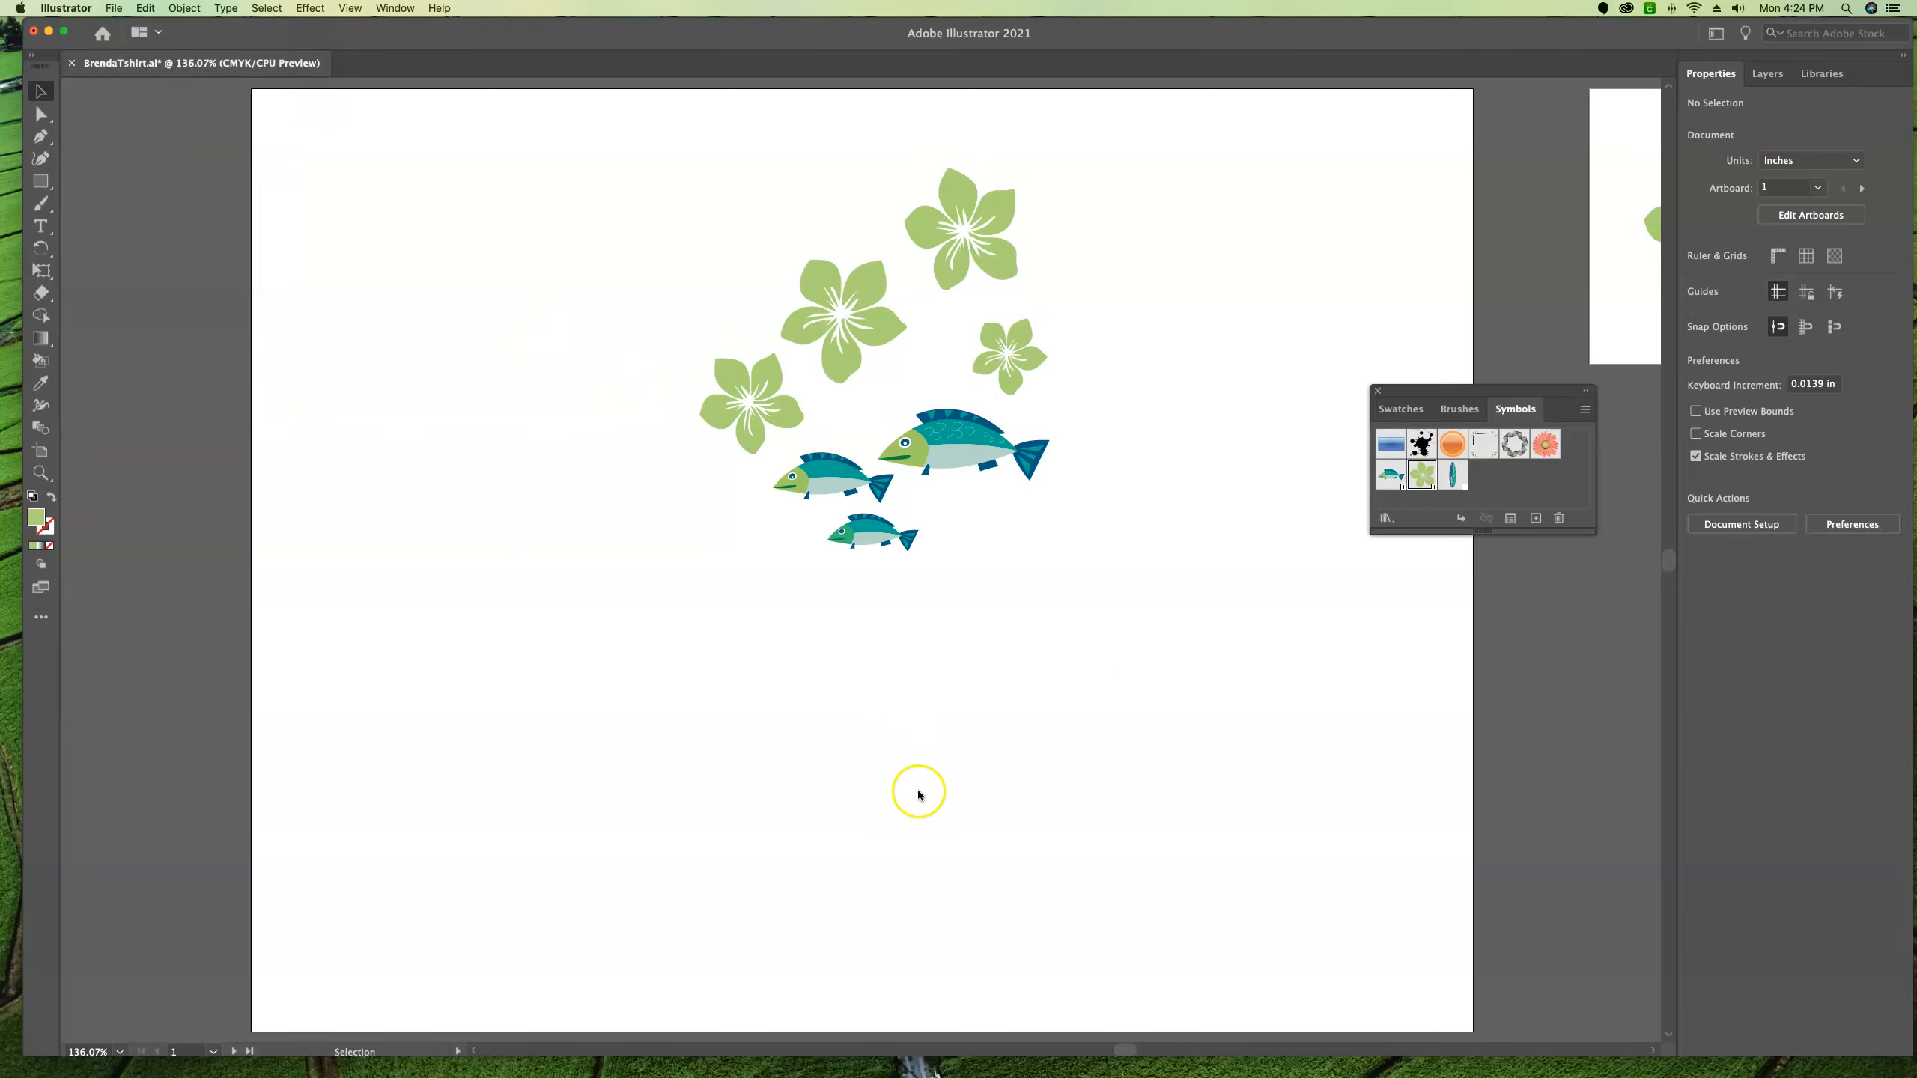
pyautogui.click(946, 208)
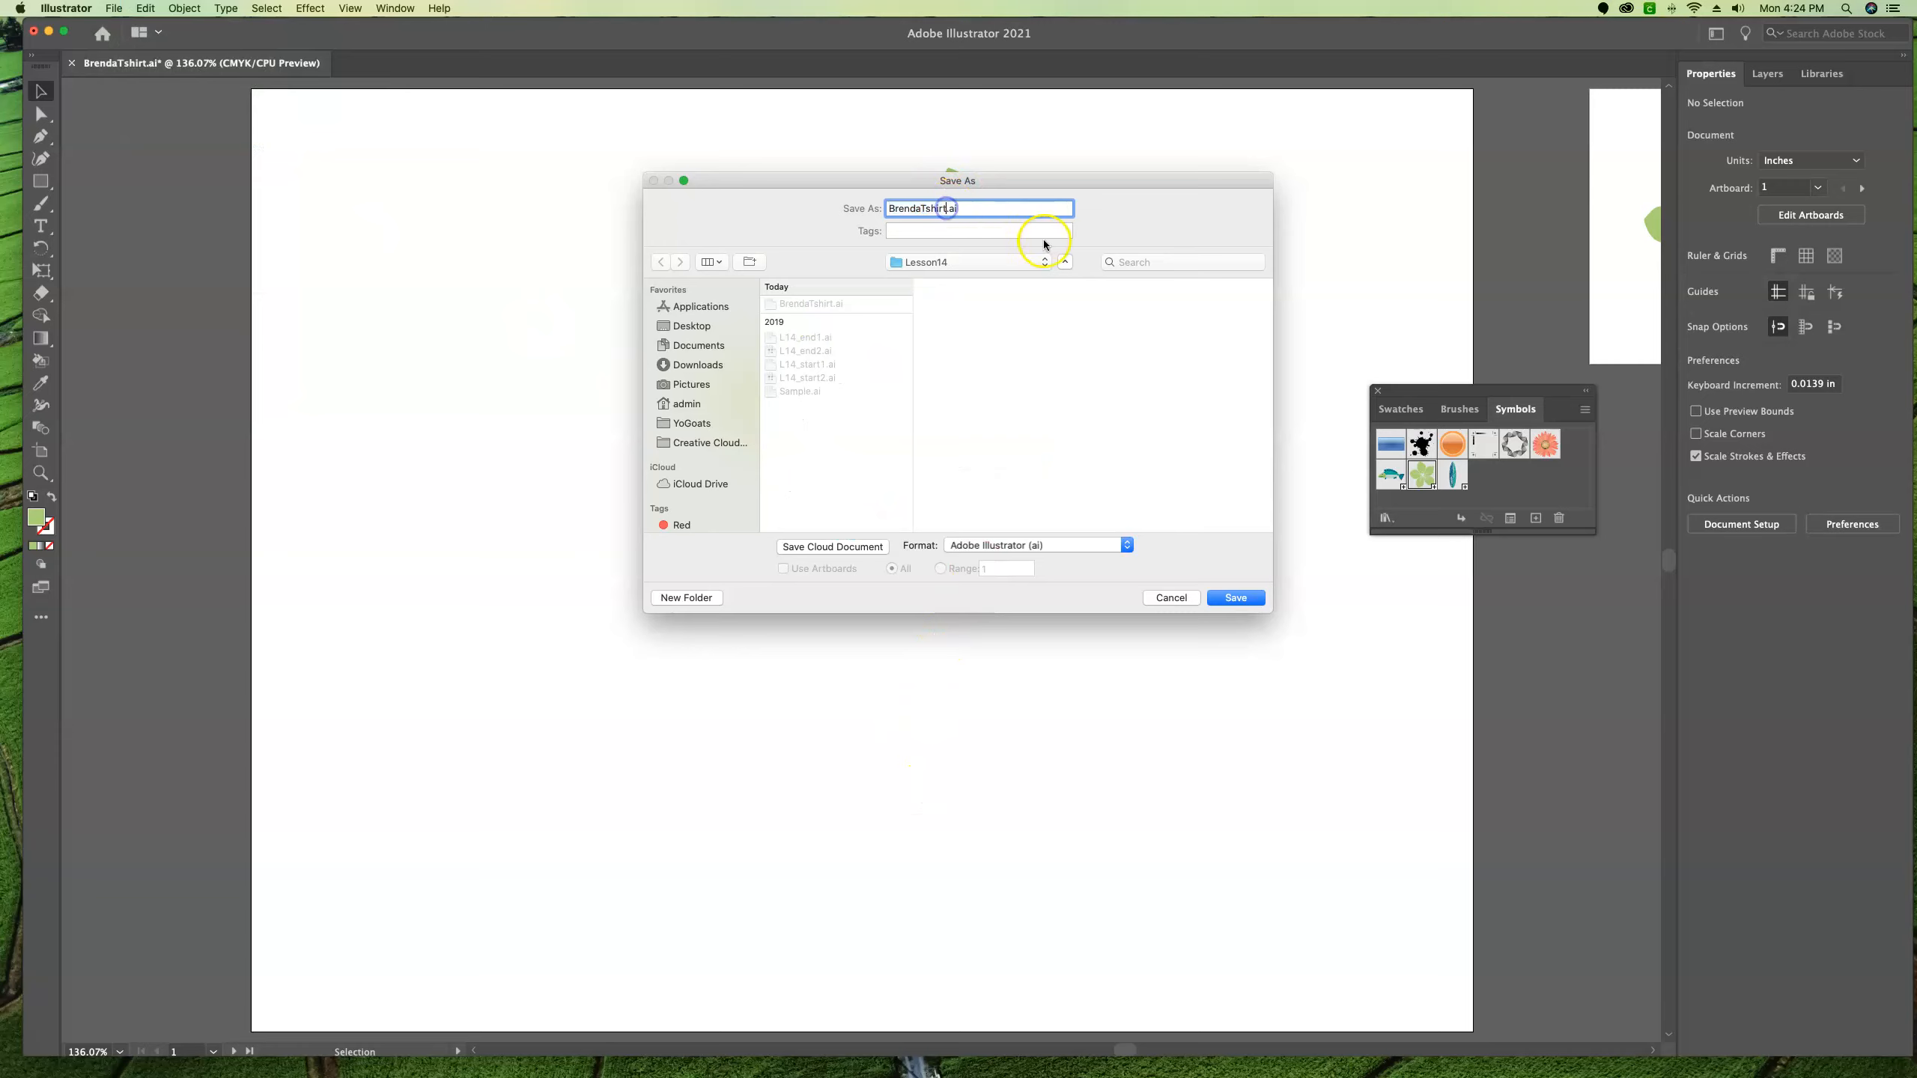
pyautogui.write('396')
pyautogui.click(1183, 377)
pyautogui.click(1233, 598)
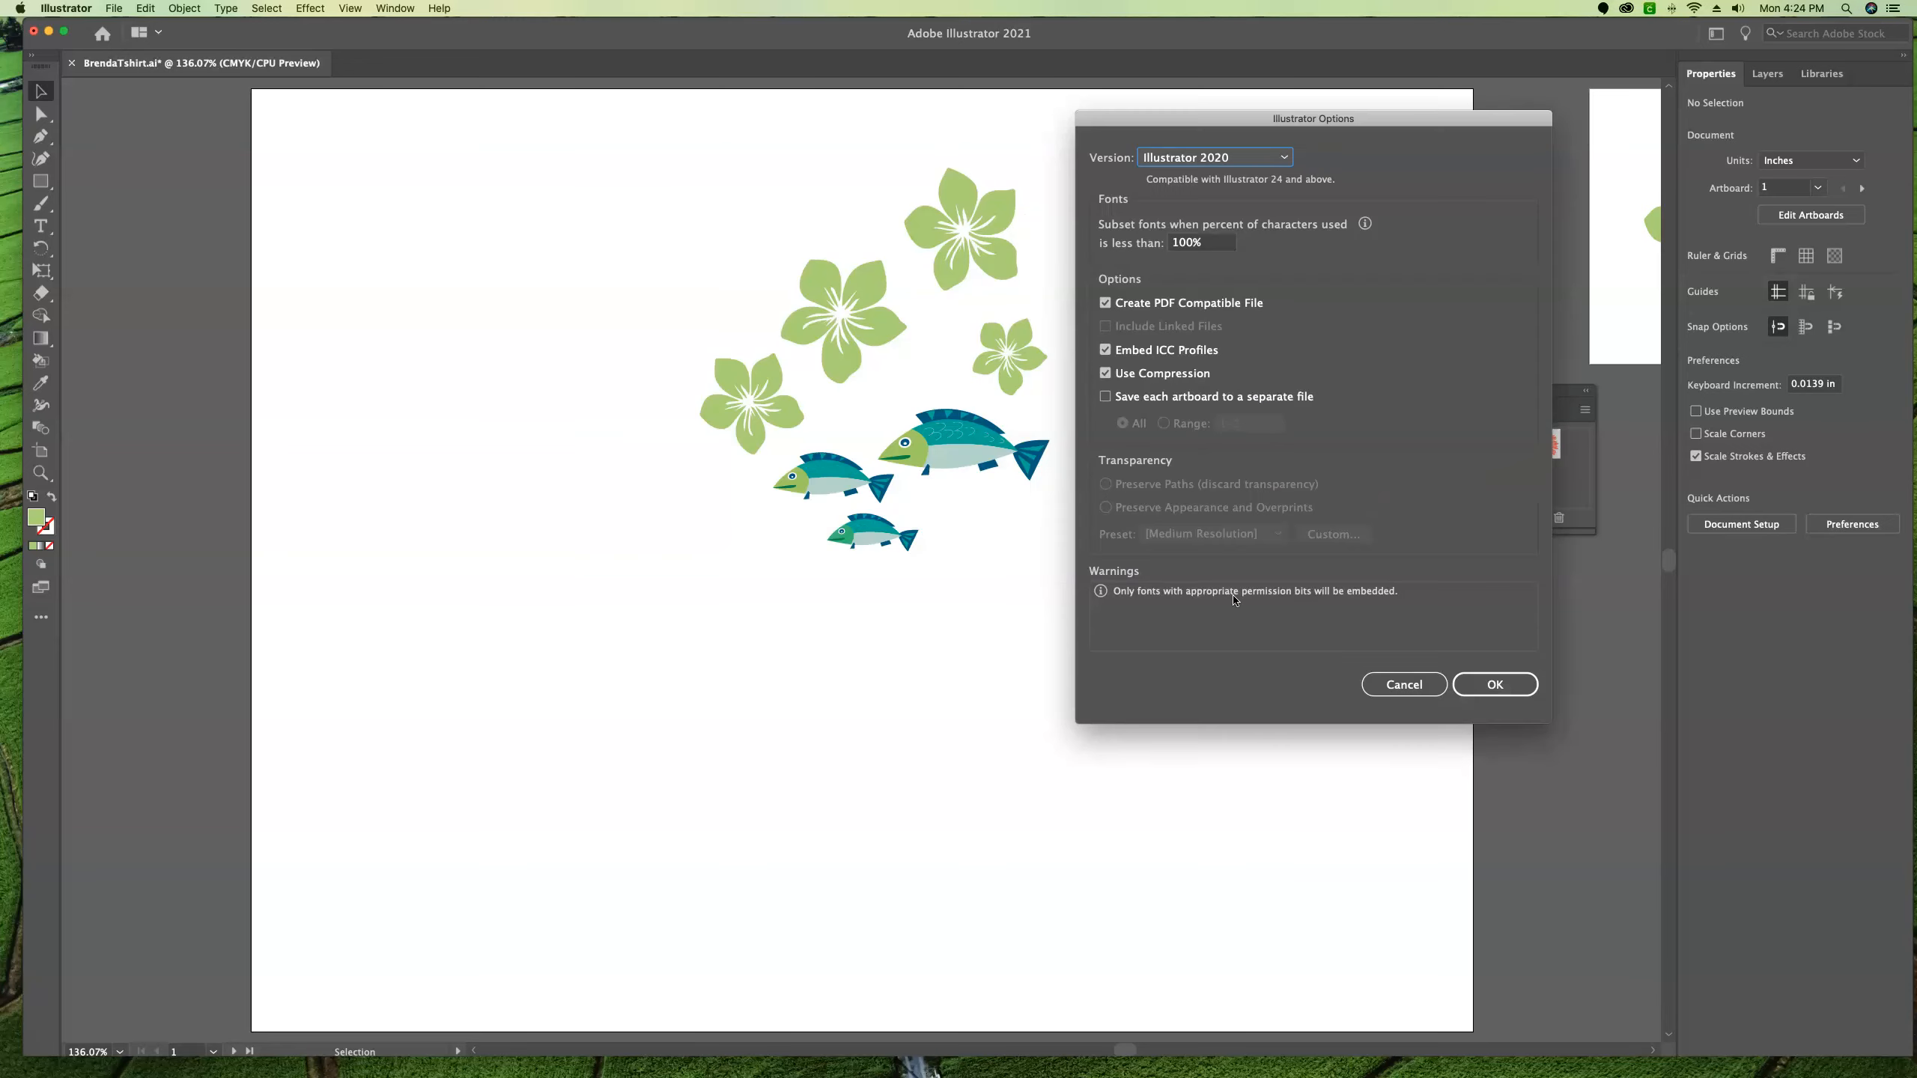
pyautogui.click(1494, 684)
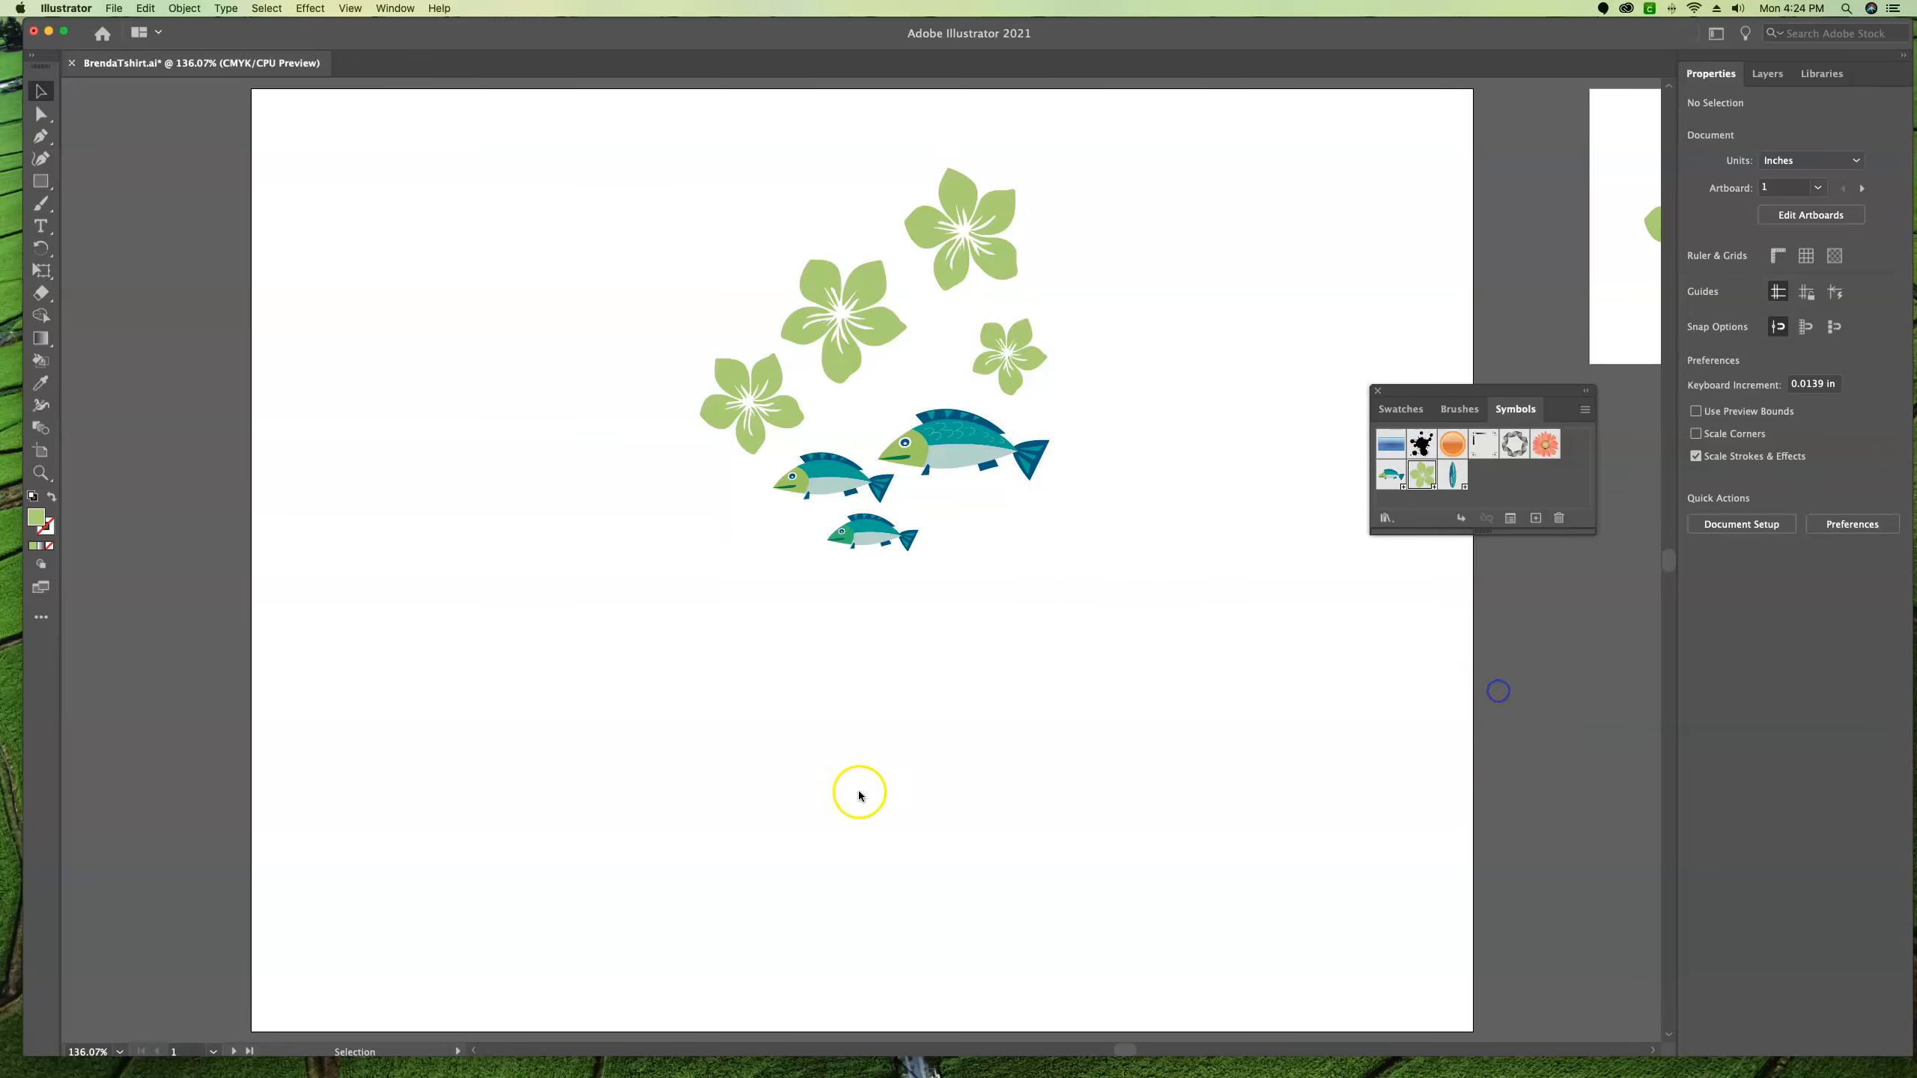
pyautogui.click(25, 1045)
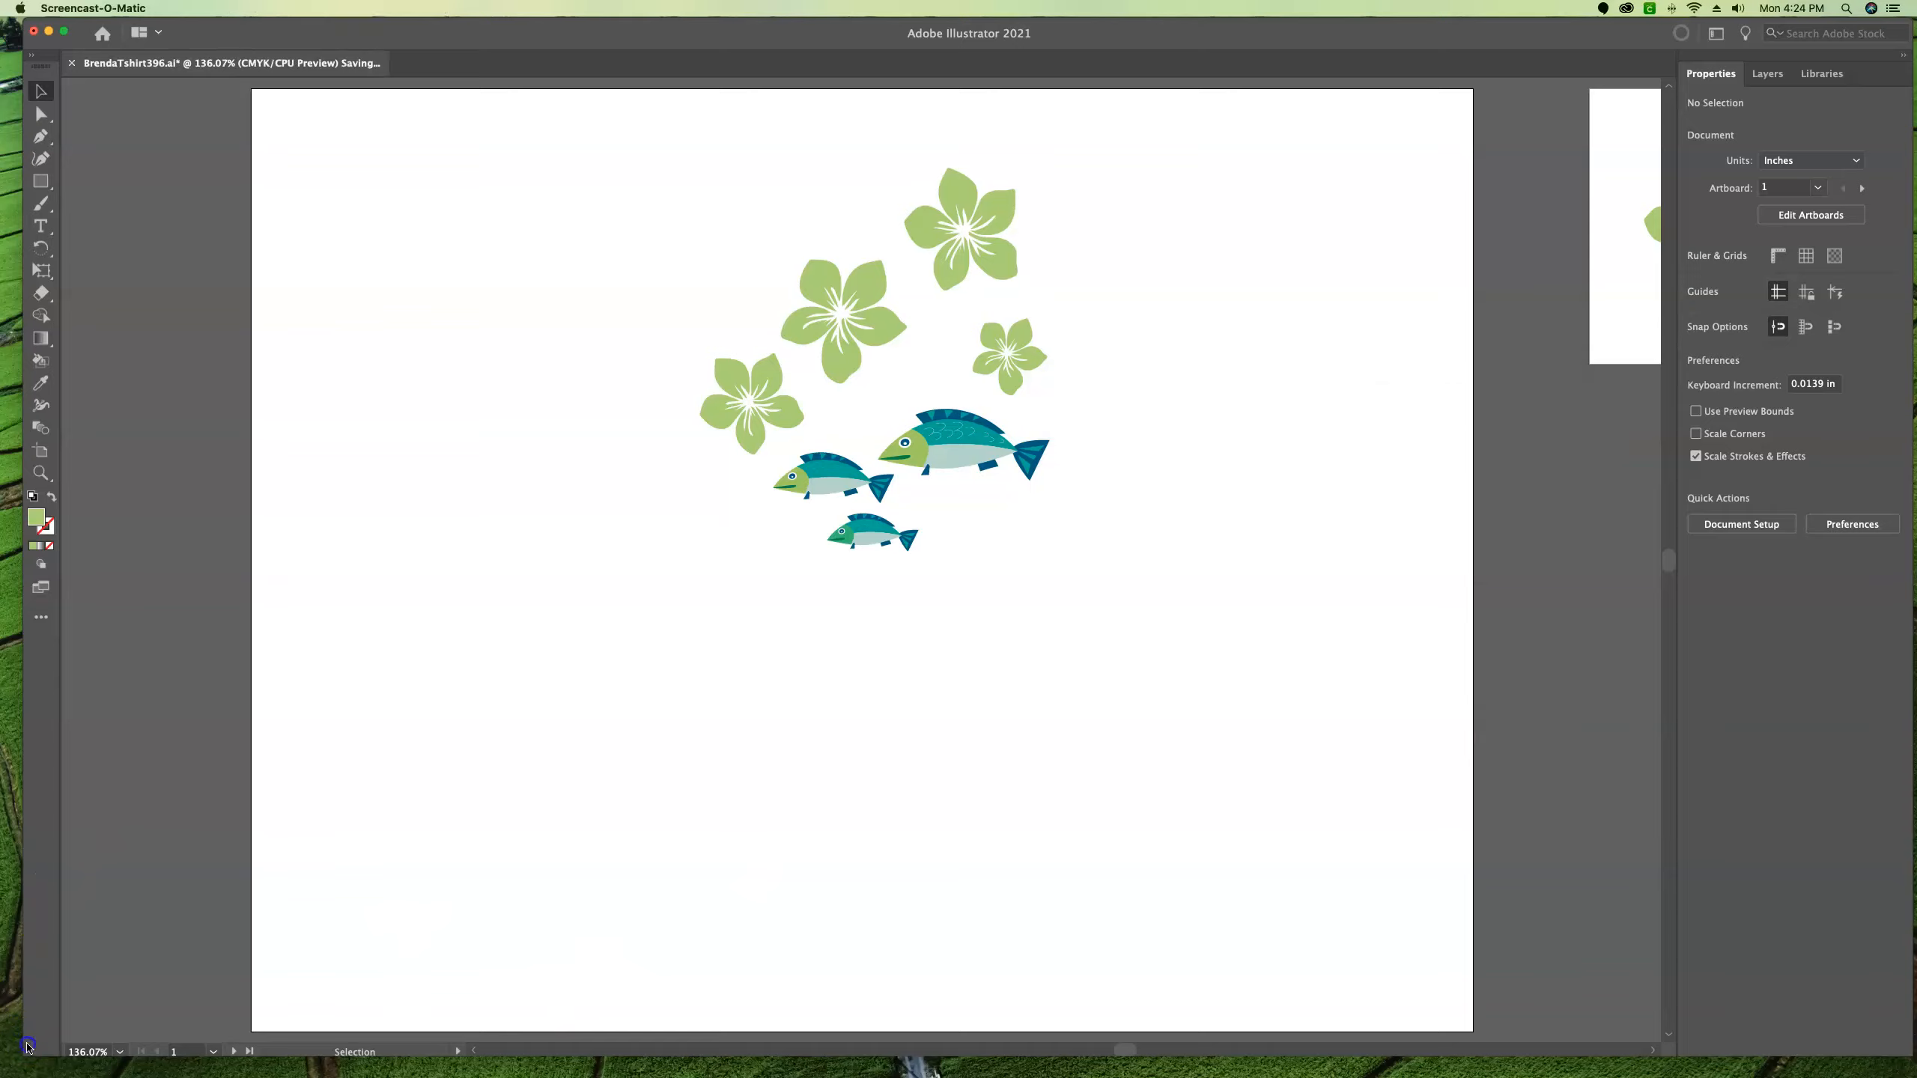